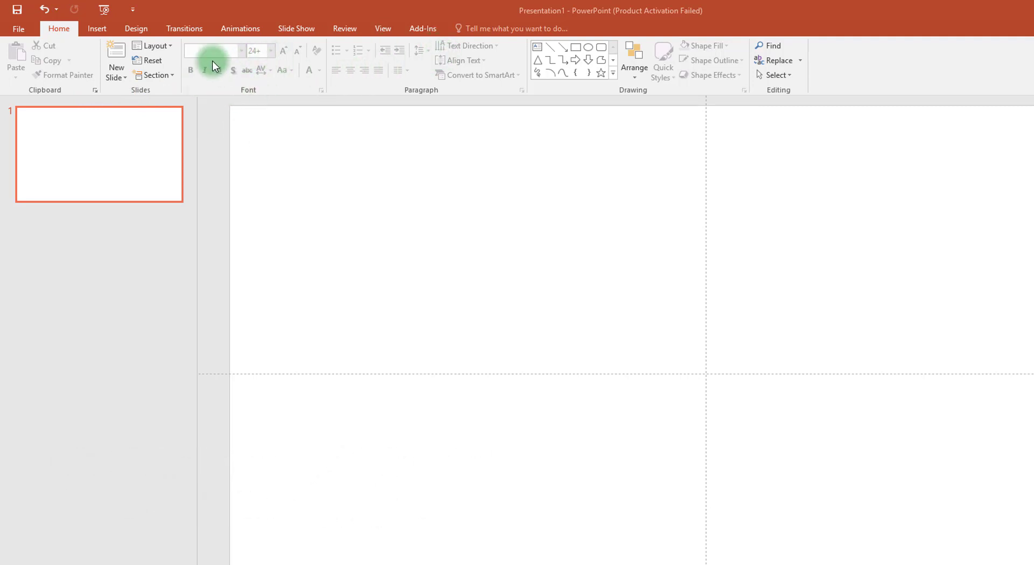
Insert a text box on the blank slide and type the person's name, correcting the typo
left_click(97, 30)
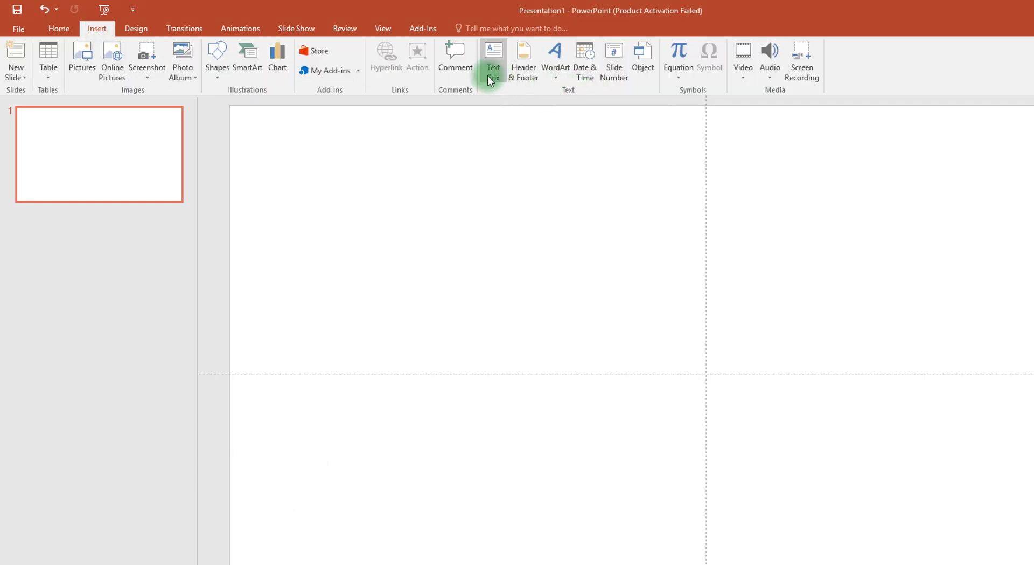
left_click(490, 80)
left_click(388, 214)
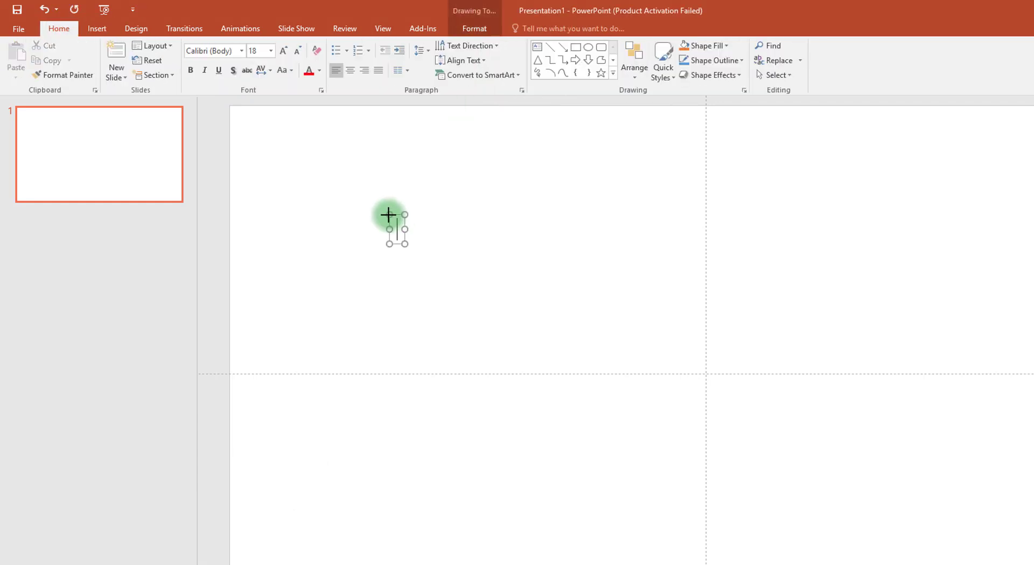
type("NUman")
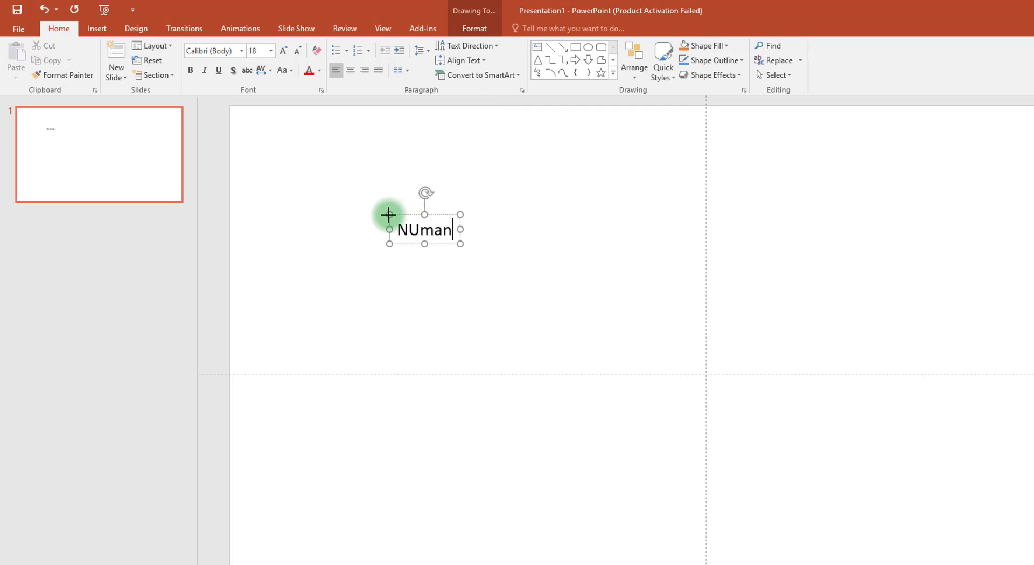
key("BackSpace")
key("BackSpace")
key("BackSpace")
key("BackSpace")
type("u")
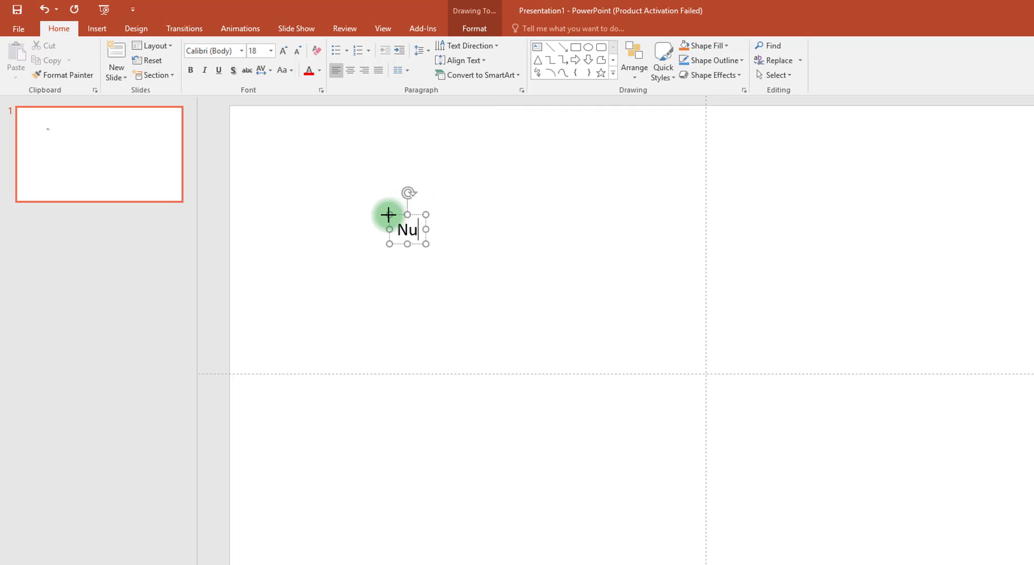
type("man uddin")
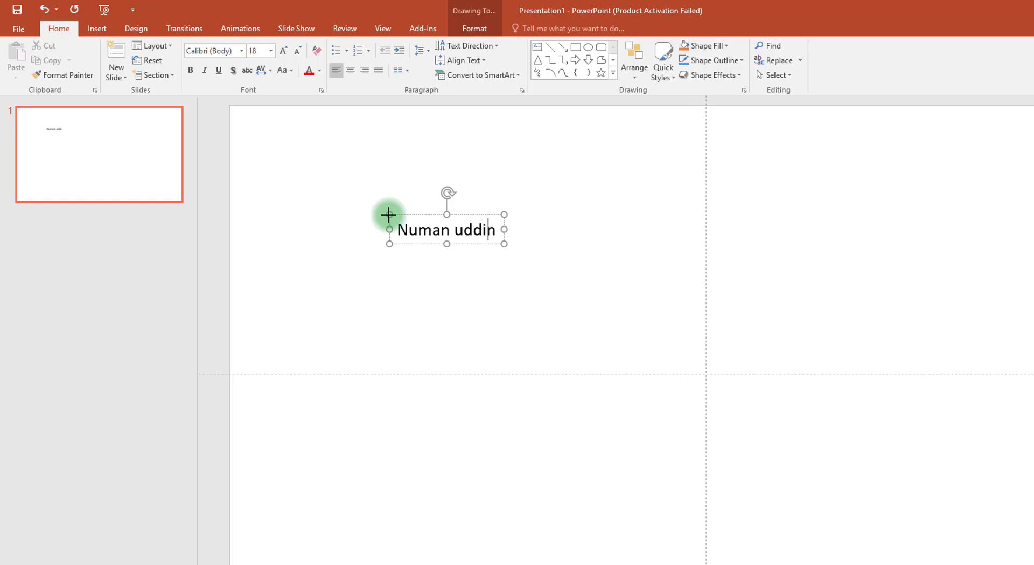
Drag the name text box slightly lower and left of centre in the slide's upper half
left_click(600, 280)
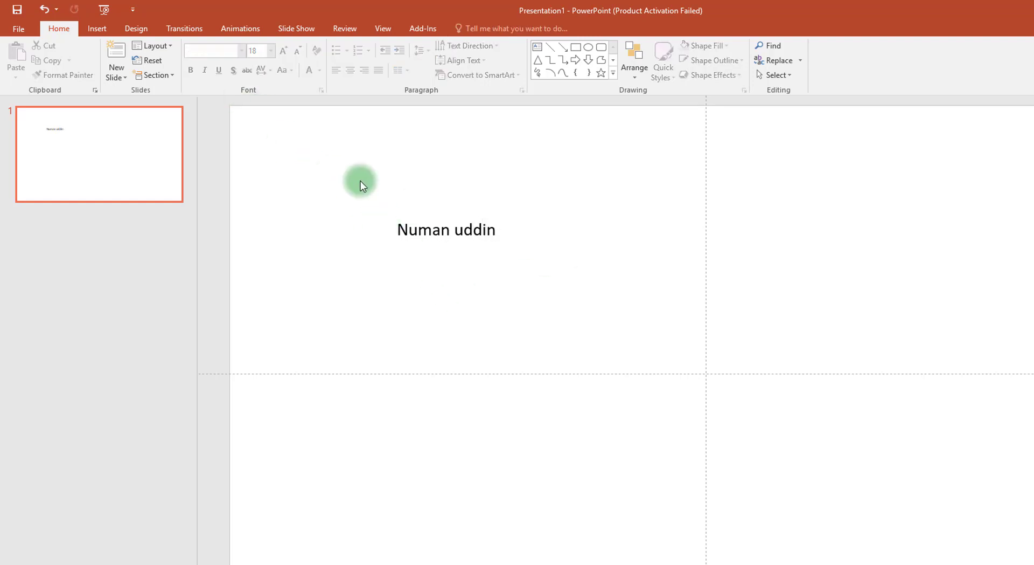
left_click(433, 230)
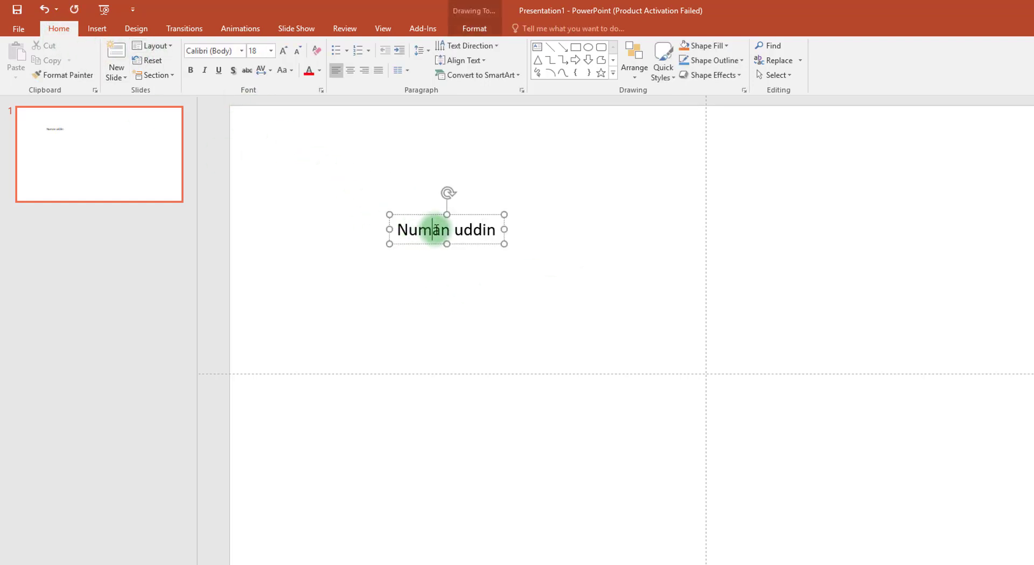
mouse_move(470, 218)
left_mouse_down()
mouse_move(474, 198)
mouse_move(434, 232)
left_mouse_up()
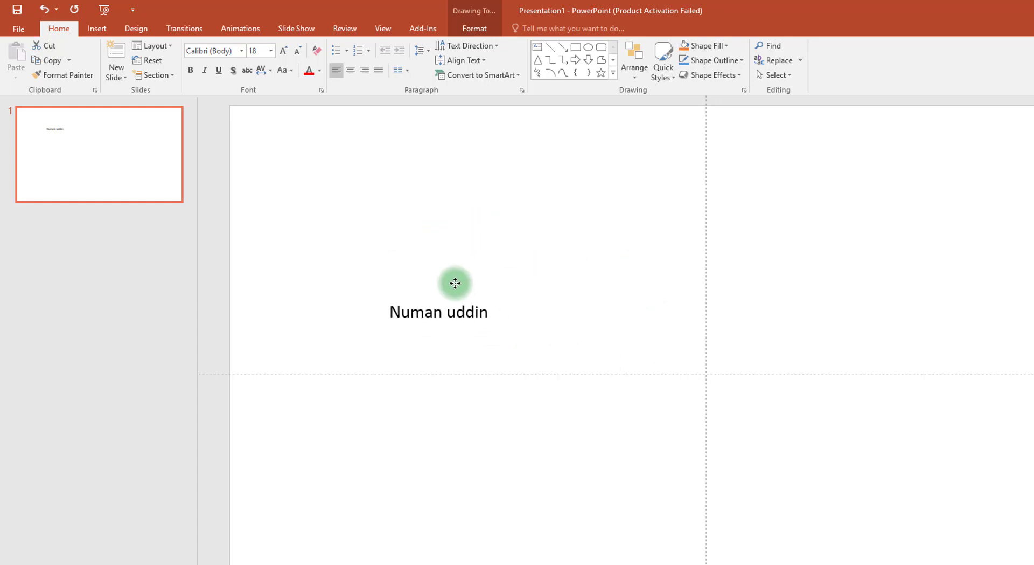
Shift the name text box up and a little to the right
left_click(887, 434)
mouse_move(434, 231)
left_mouse_down()
mouse_move(962, 240)
mouse_move(446, 224)
left_mouse_up()
left_click(970, 248)
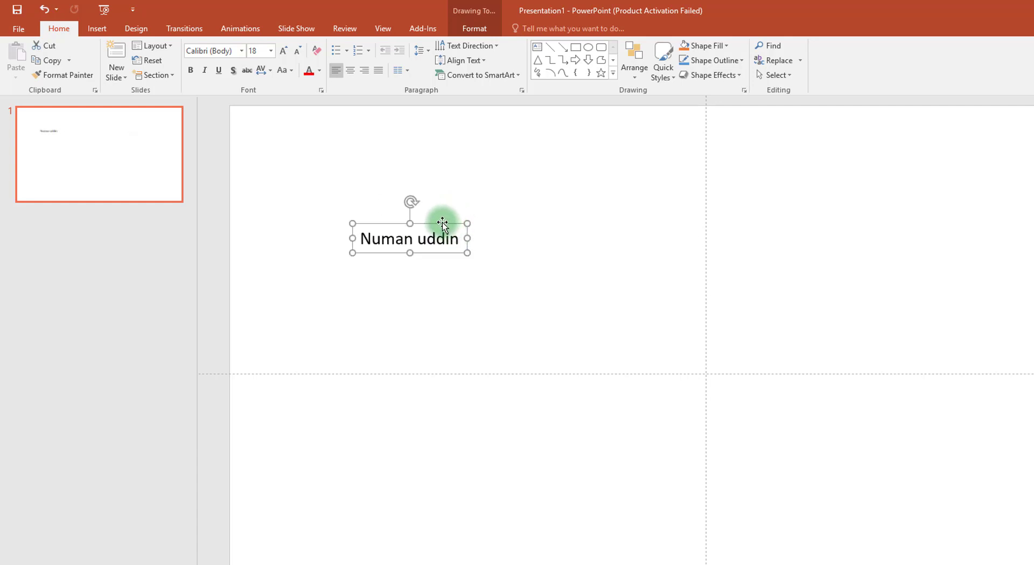
left_click_drag(446, 222, 481, 224)
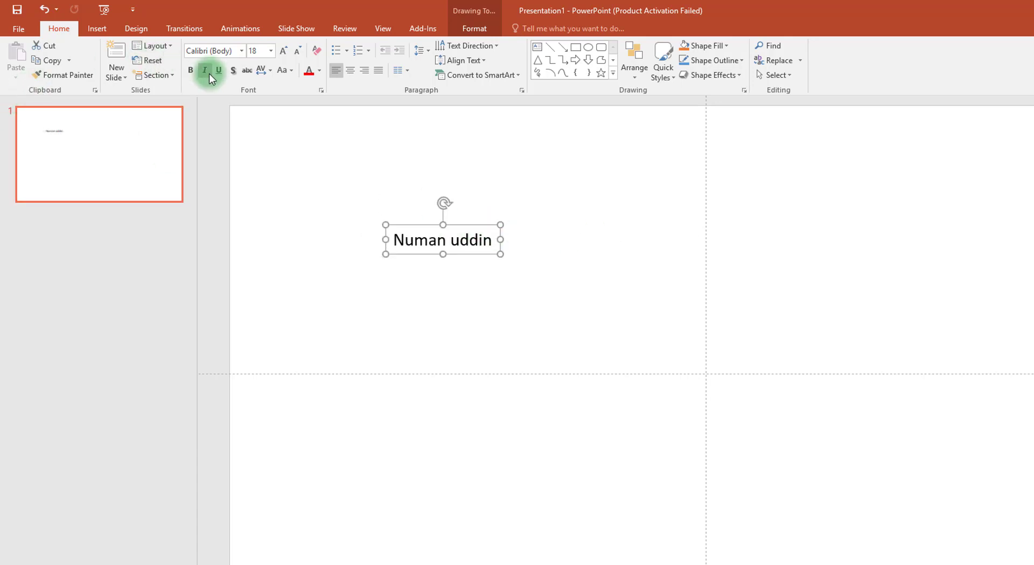
Try bold on the name, revert it to regular weight, and reselect the whole box
left_click(190, 70)
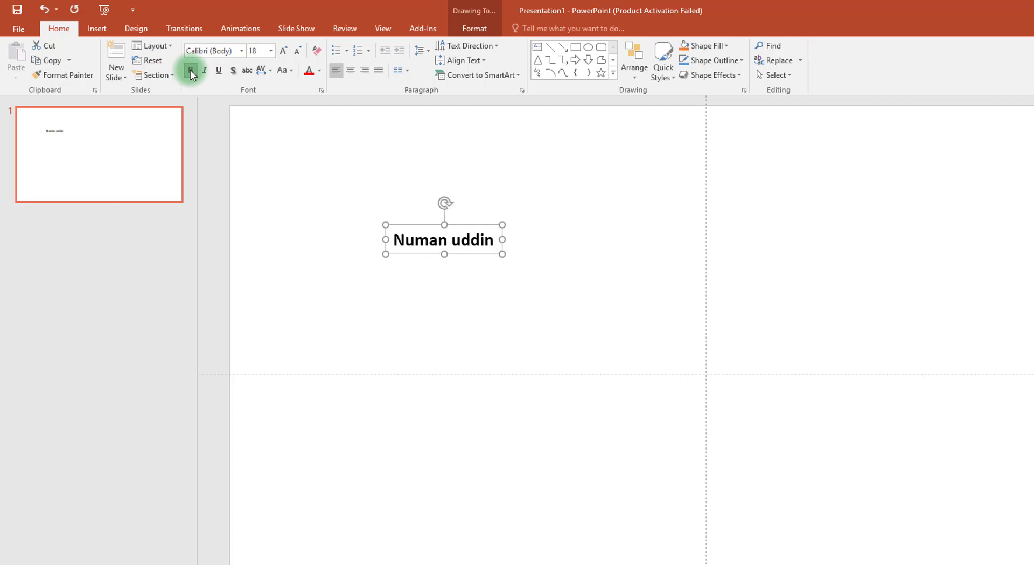
left_click(190, 69)
left_click(541, 261)
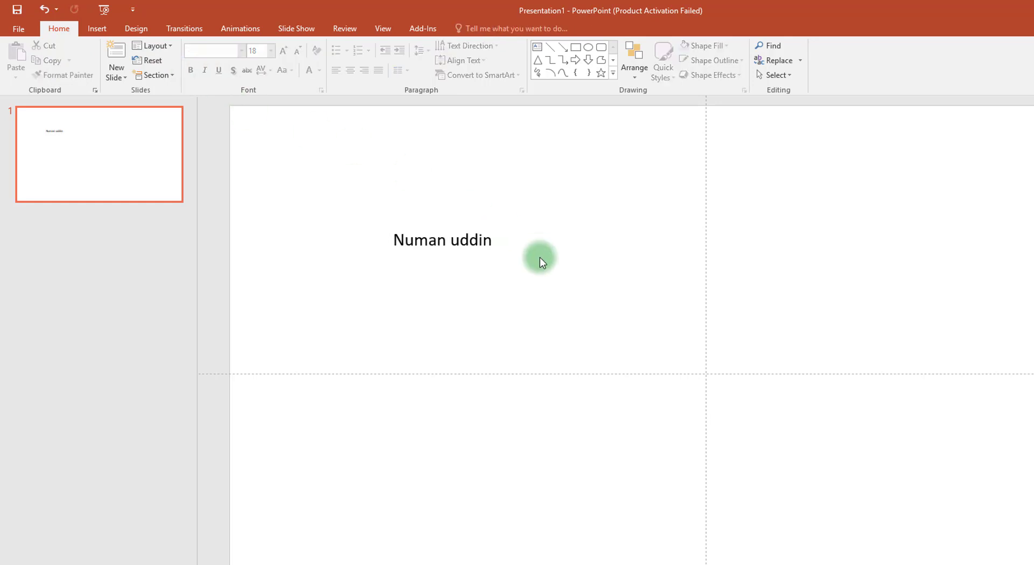
left_click(452, 240)
left_click(488, 222)
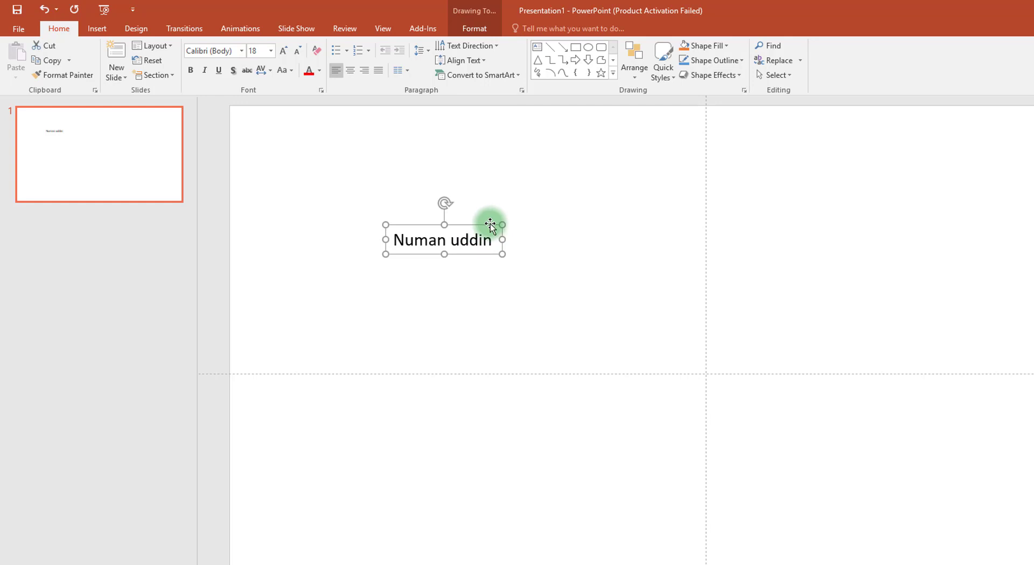
double_click(478, 237)
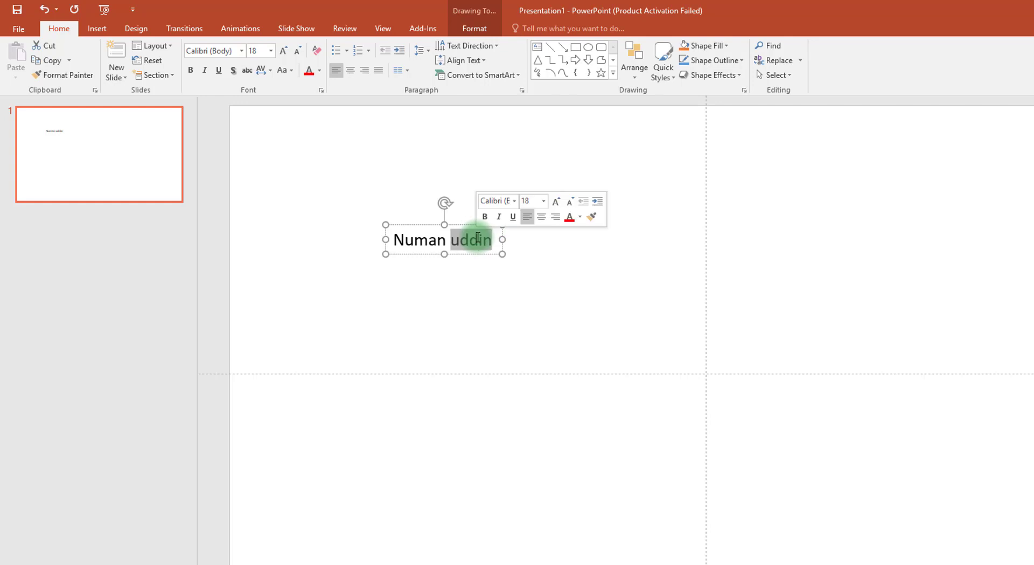
left_click(478, 238)
triple_click(477, 237)
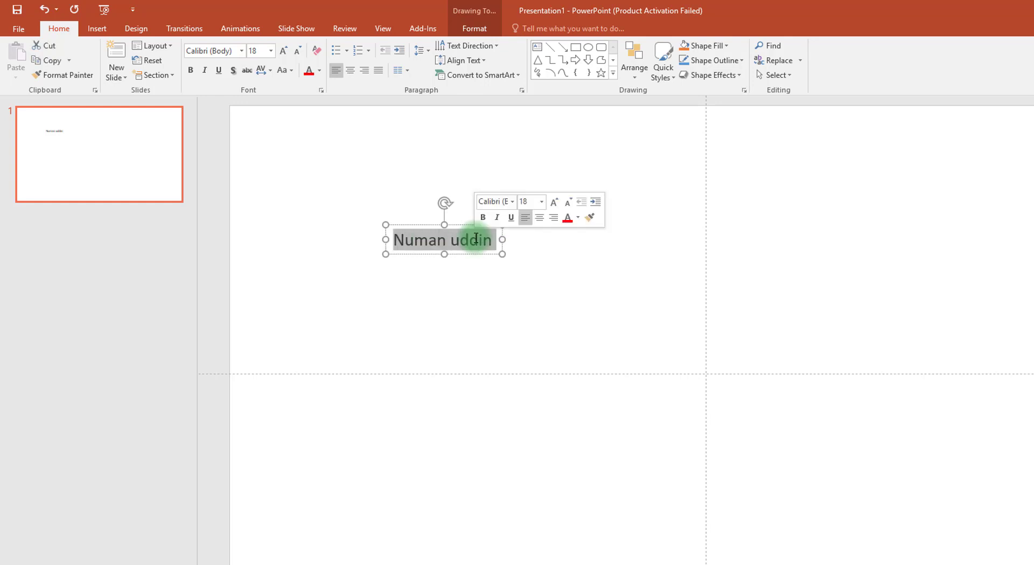
key("ctrl+a")
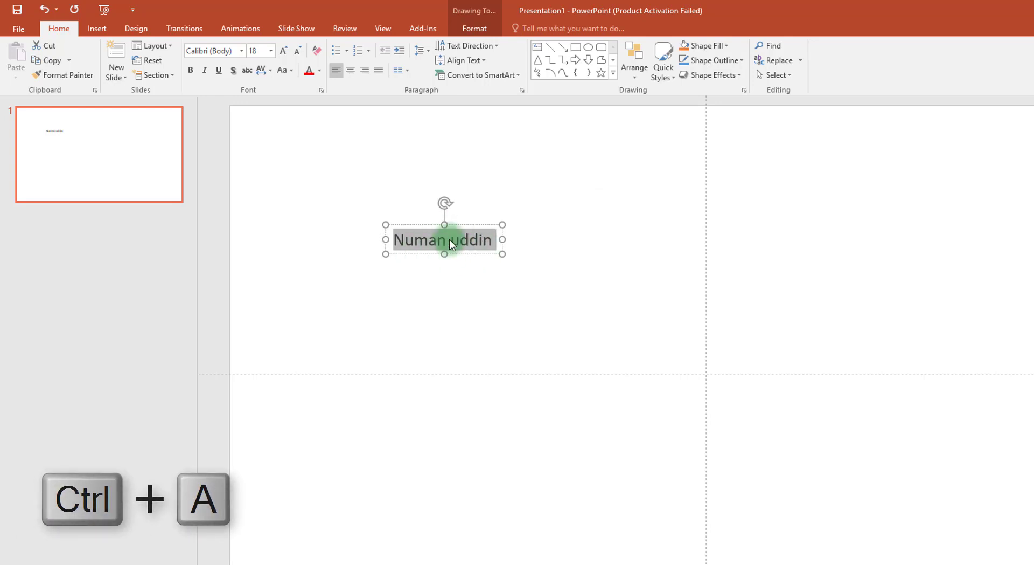
left_click(455, 243)
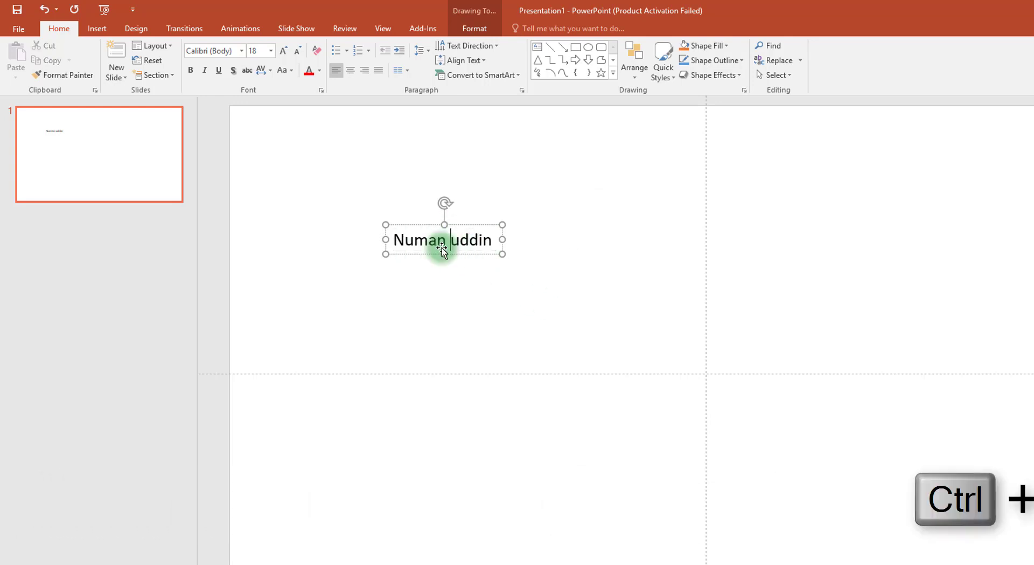
left_click(567, 290)
left_click(490, 244)
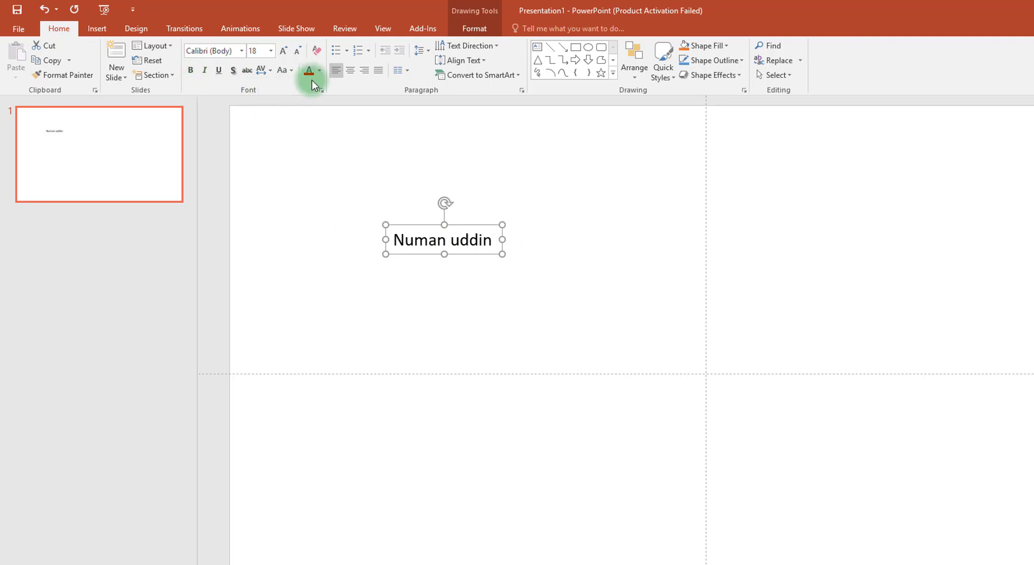
left_click(190, 70)
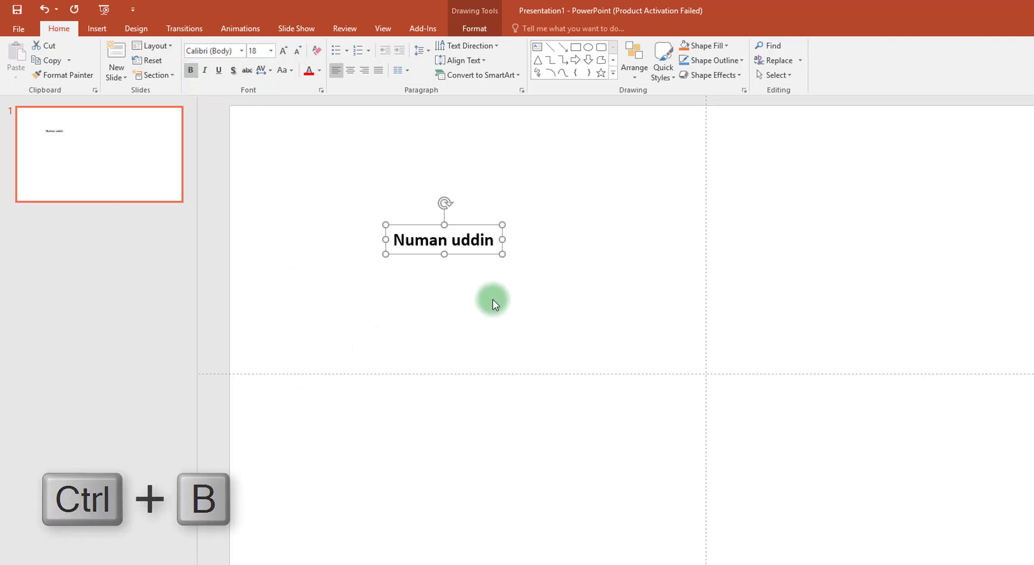
left_click(203, 73)
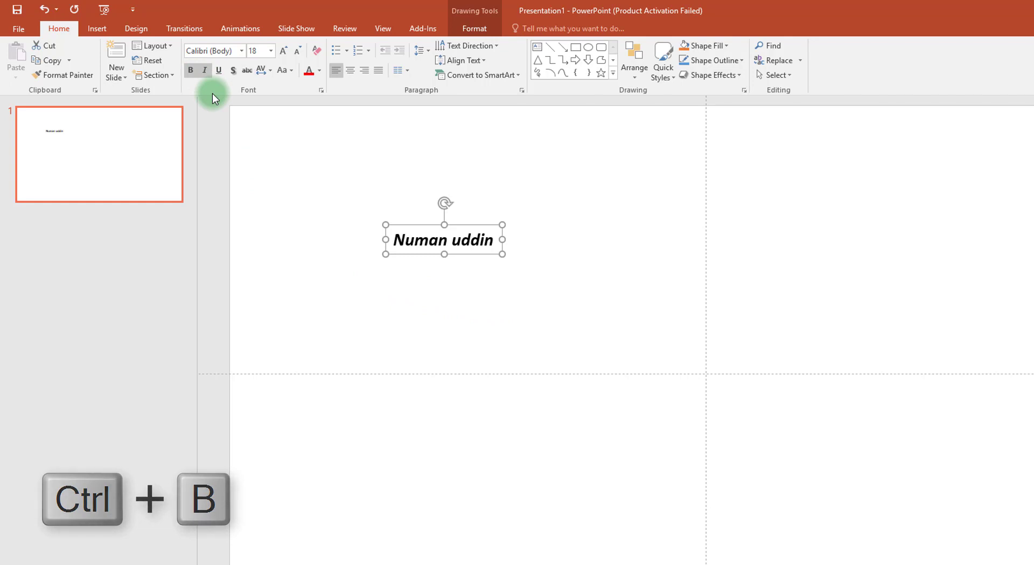
left_click(205, 70)
left_click(191, 70)
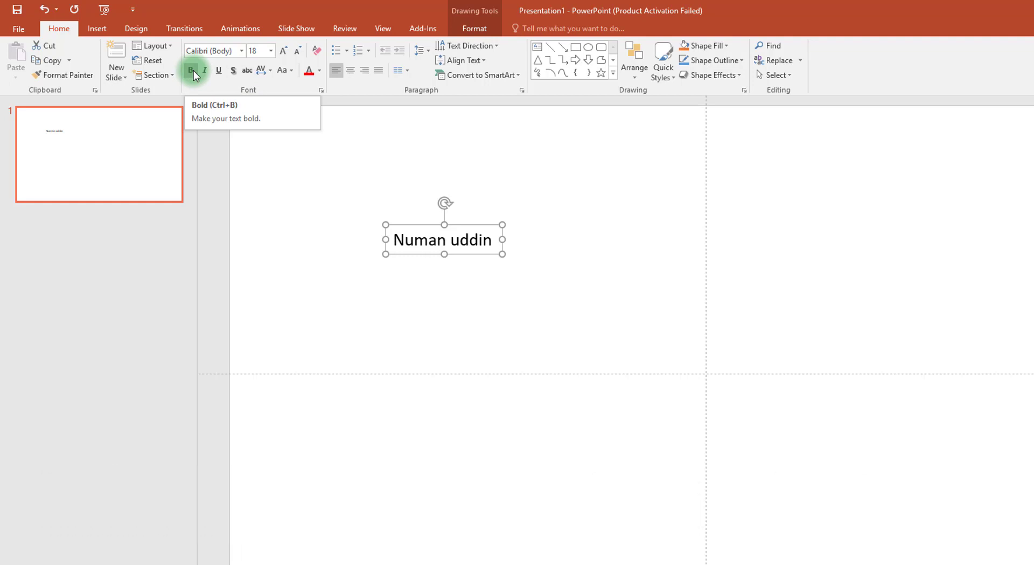
left_click(192, 70)
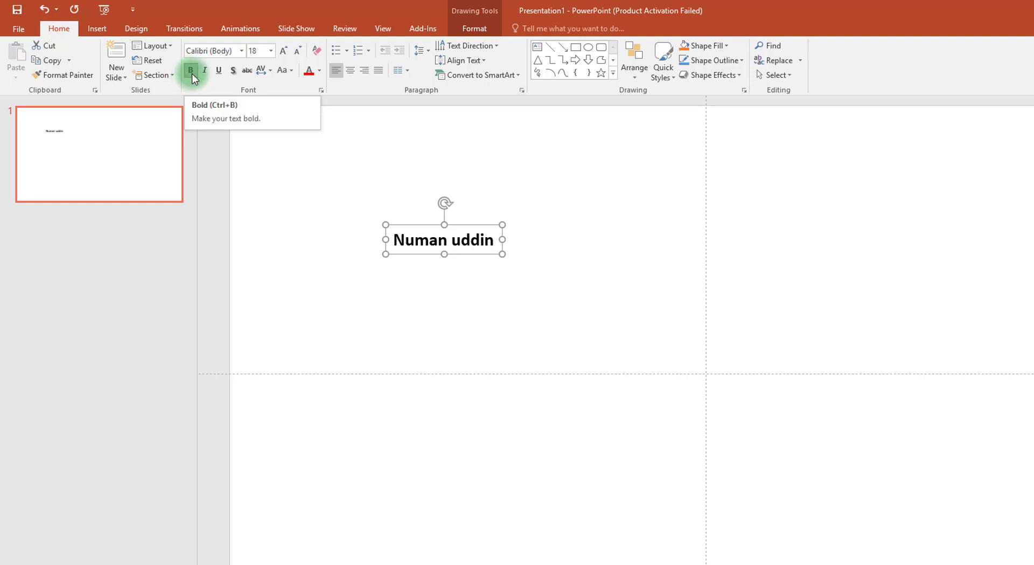
left_click(192, 71)
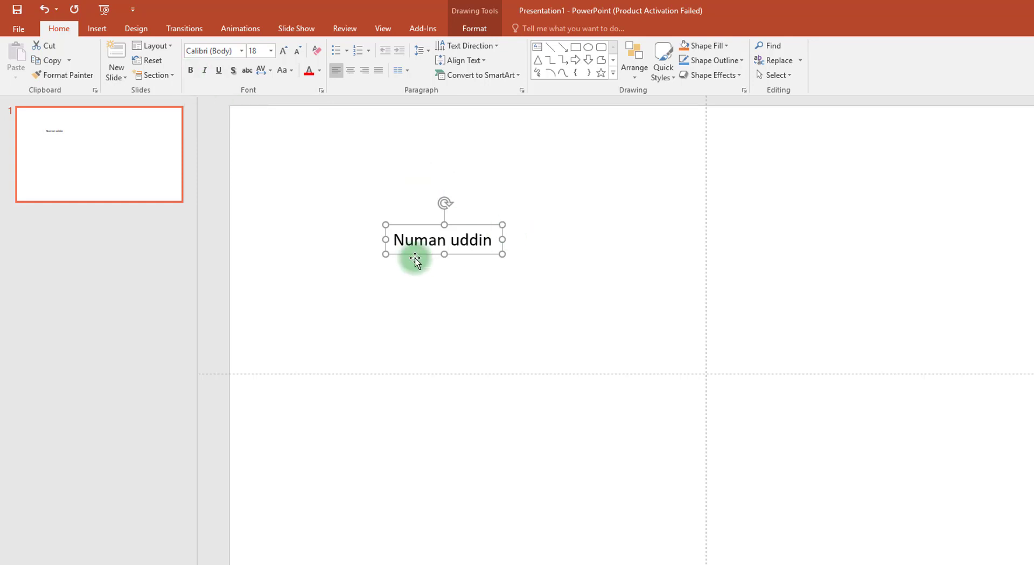
Enlarge the name to 44 pt and move it toward the slide's upper left
left_click(288, 55)
left_click(288, 55)
left_click(288, 56)
left_click(288, 56)
left_click(288, 55)
left_click(288, 56)
left_click(288, 56)
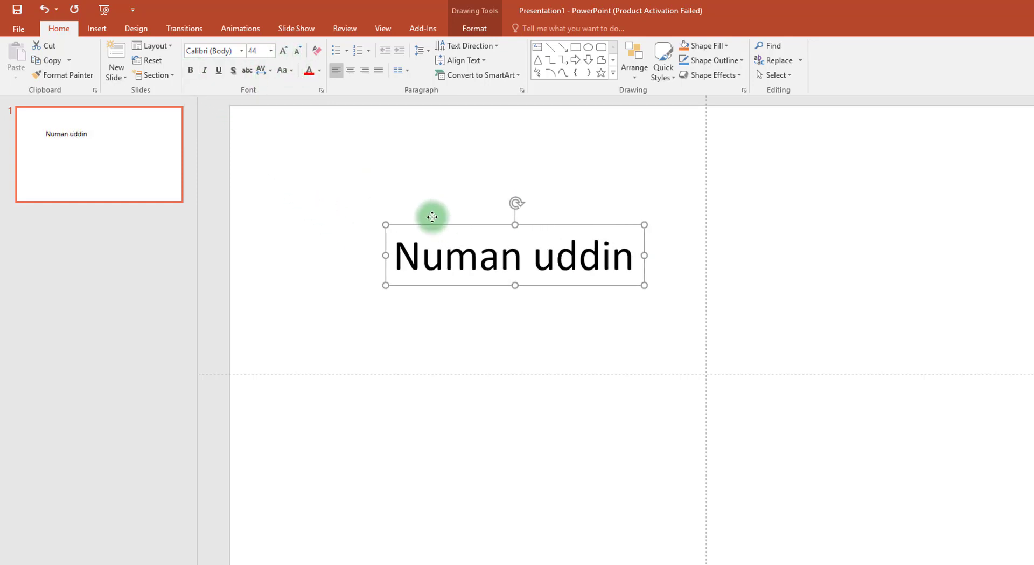
left_click_drag(433, 217, 365, 169)
Leave the name unbolded after toggling bold, and make it italic
left_click(192, 70)
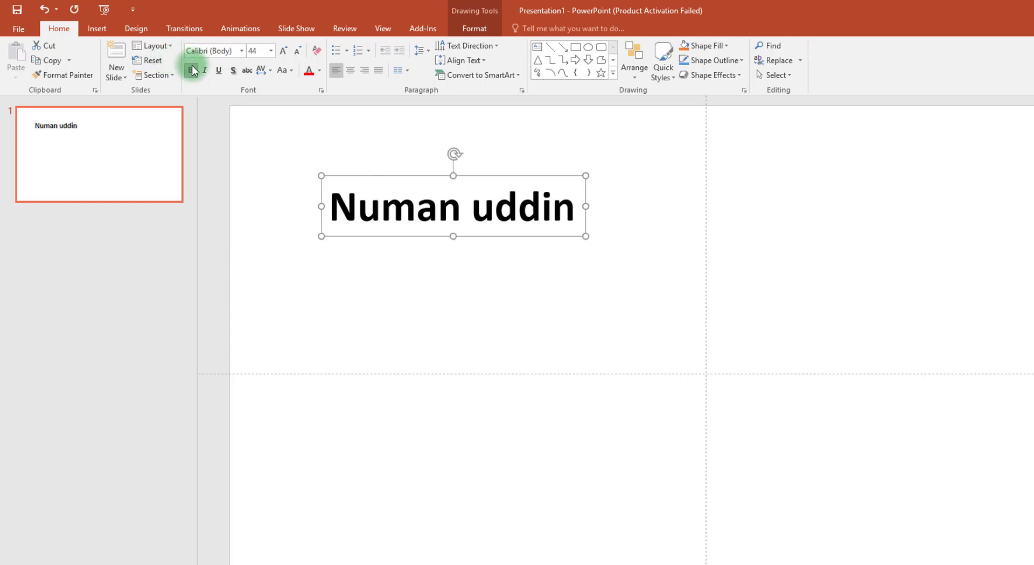
left_click(191, 70)
left_click(191, 70)
left_click(195, 74)
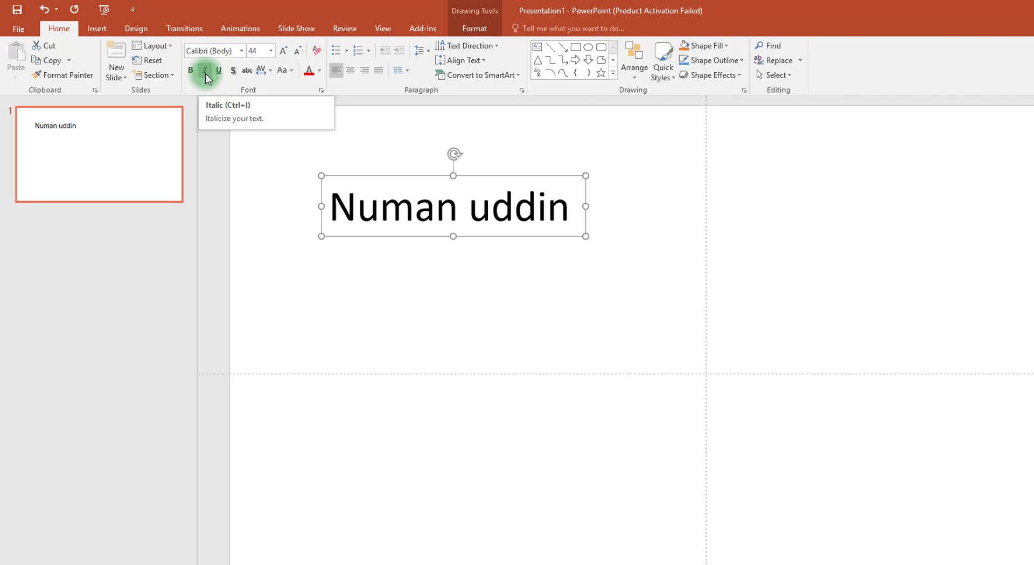
key("ctrl+i")
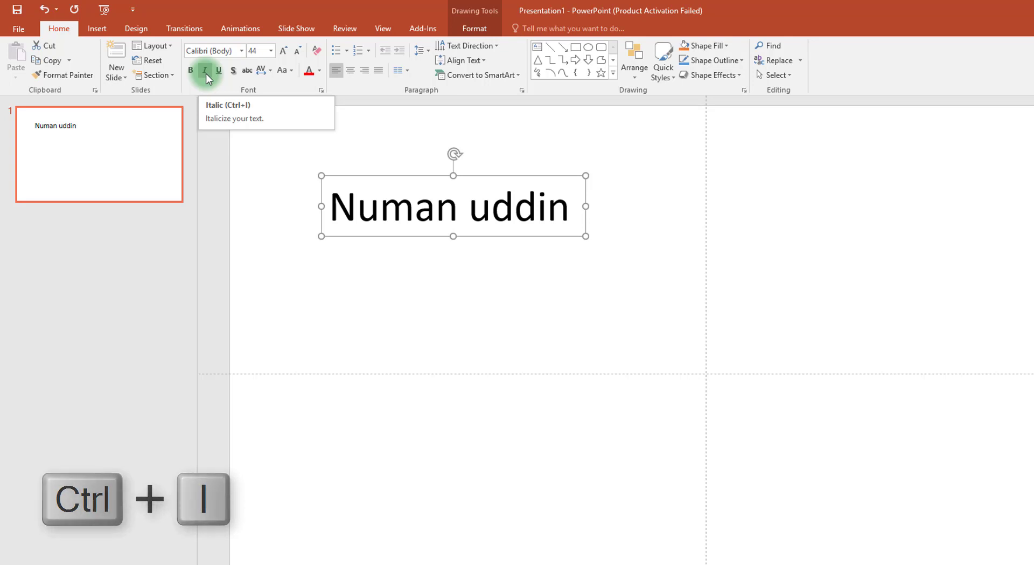
left_click(205, 70)
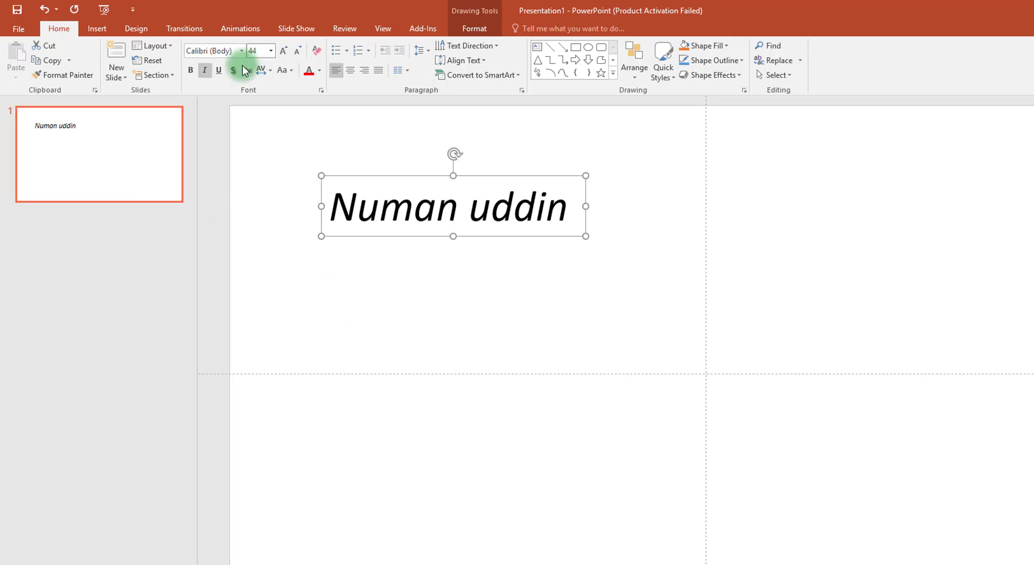
Remove the name's italics, try and undo underline, then add a text shadow
left_click(202, 76)
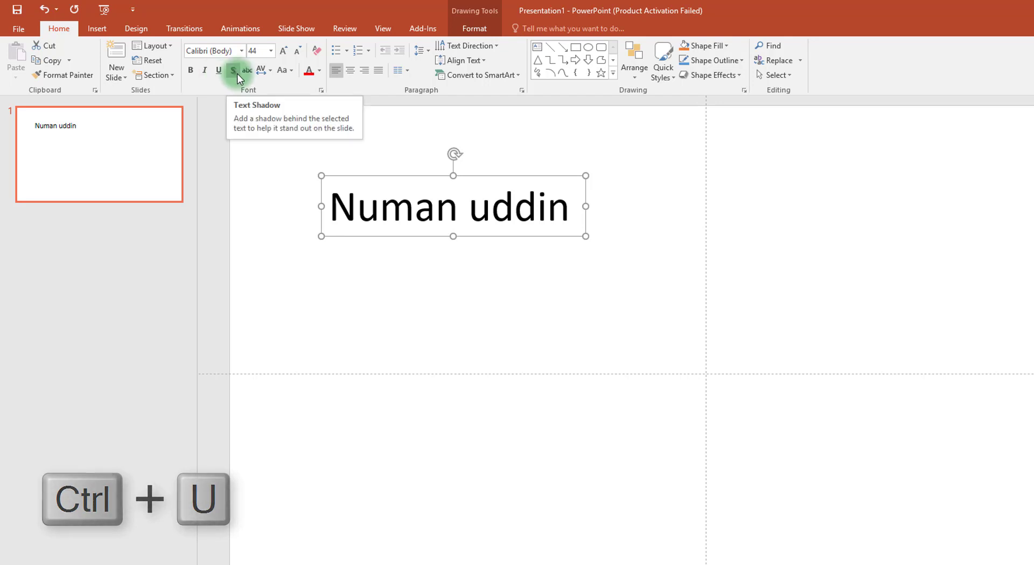
left_click(218, 71)
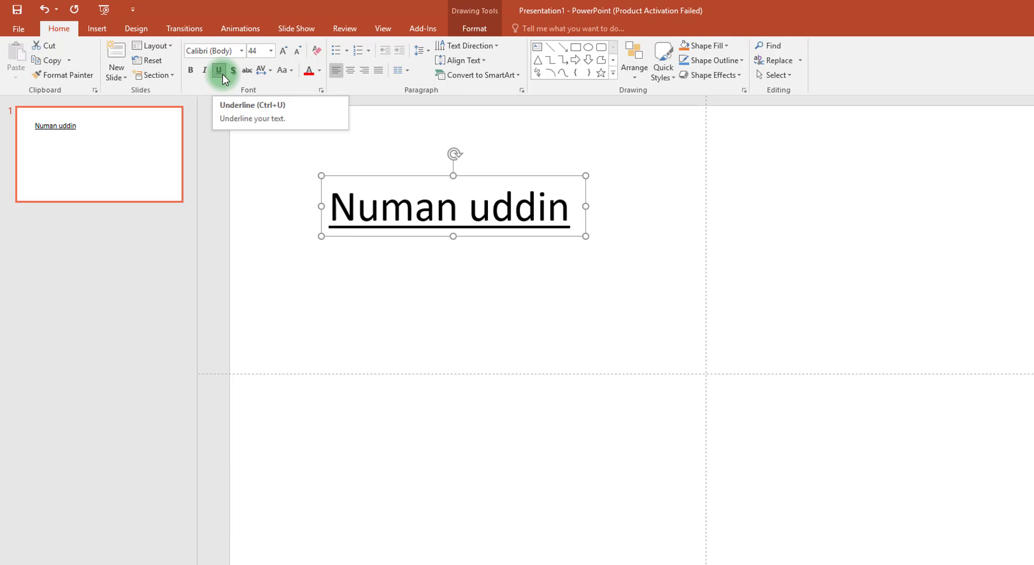
left_click(222, 73)
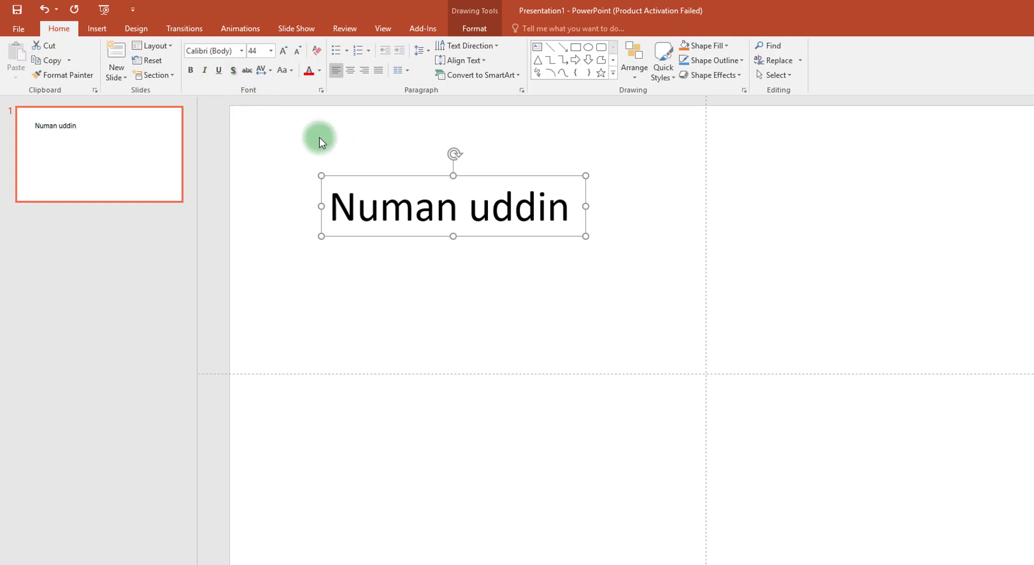
left_click(238, 75)
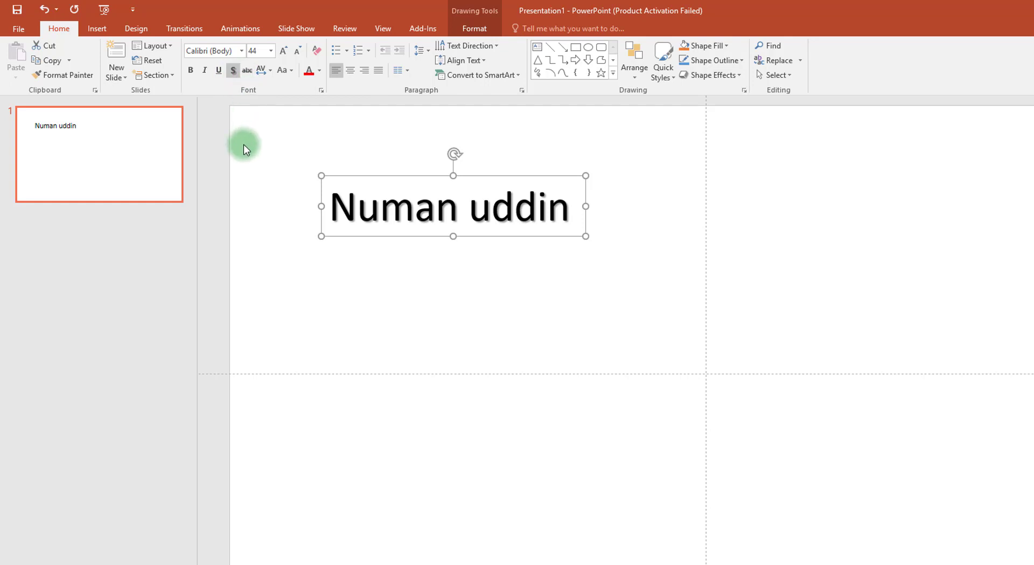
Reselect the name text box and turn its text shadow off, leaving plain black text
left_click(388, 298)
left_click(397, 212)
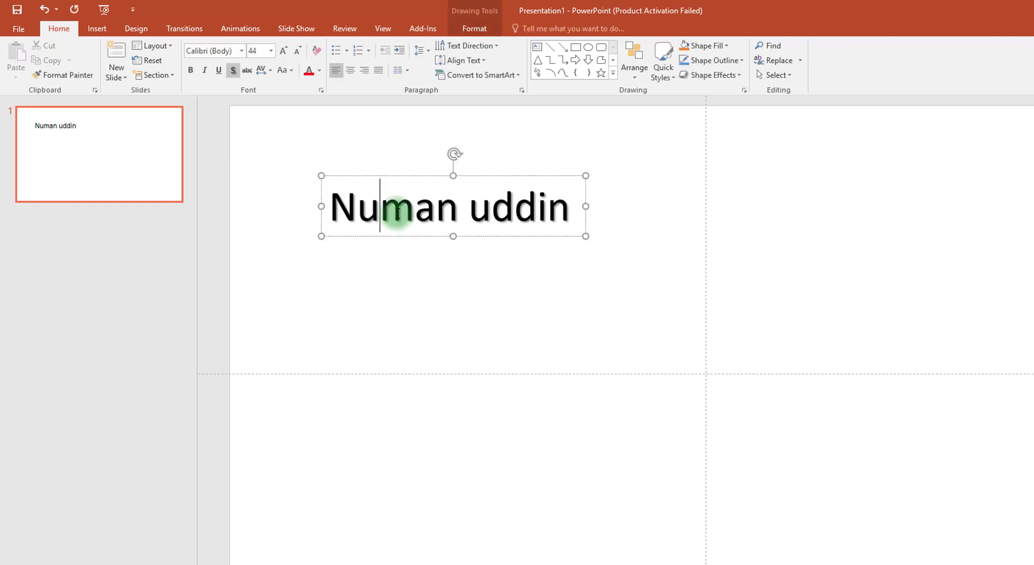
left_click(394, 176)
left_click(233, 71)
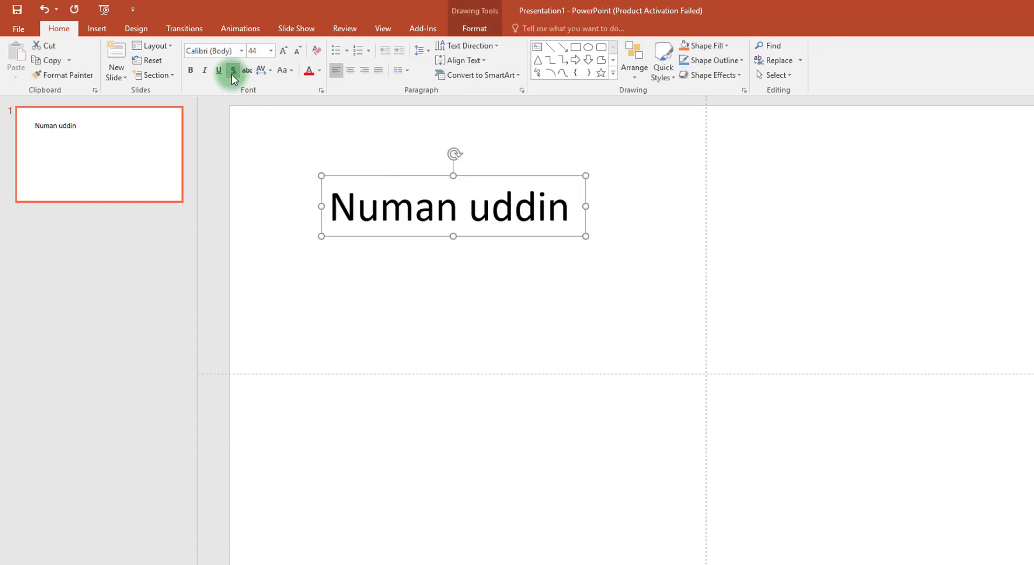
left_click(233, 75)
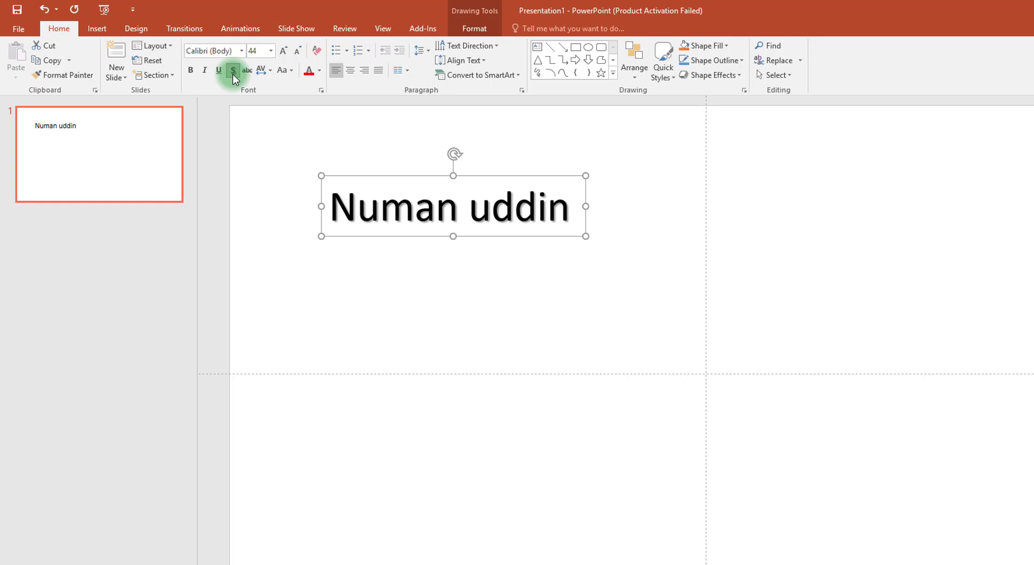
left_click(233, 74)
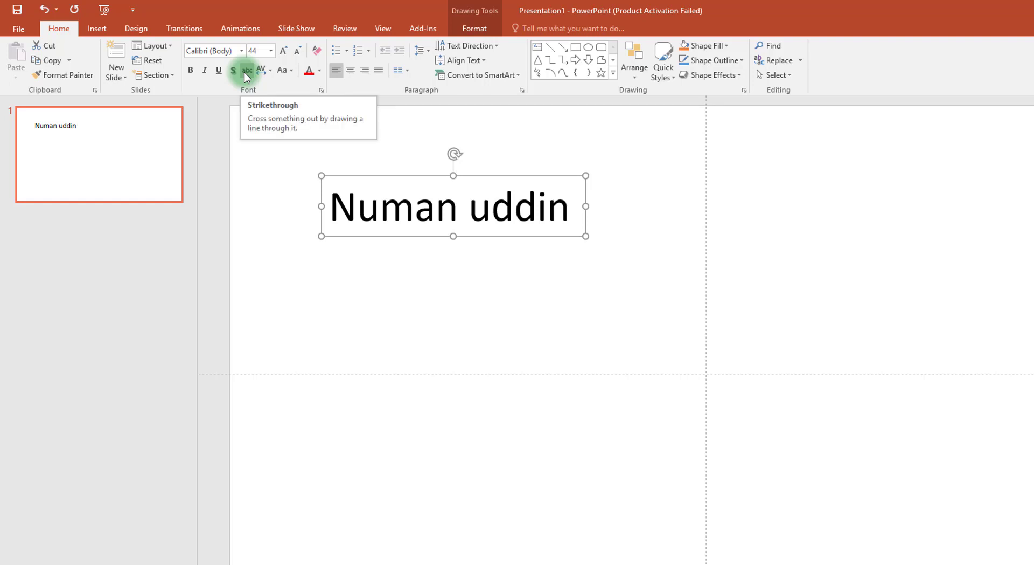
left_click(245, 73)
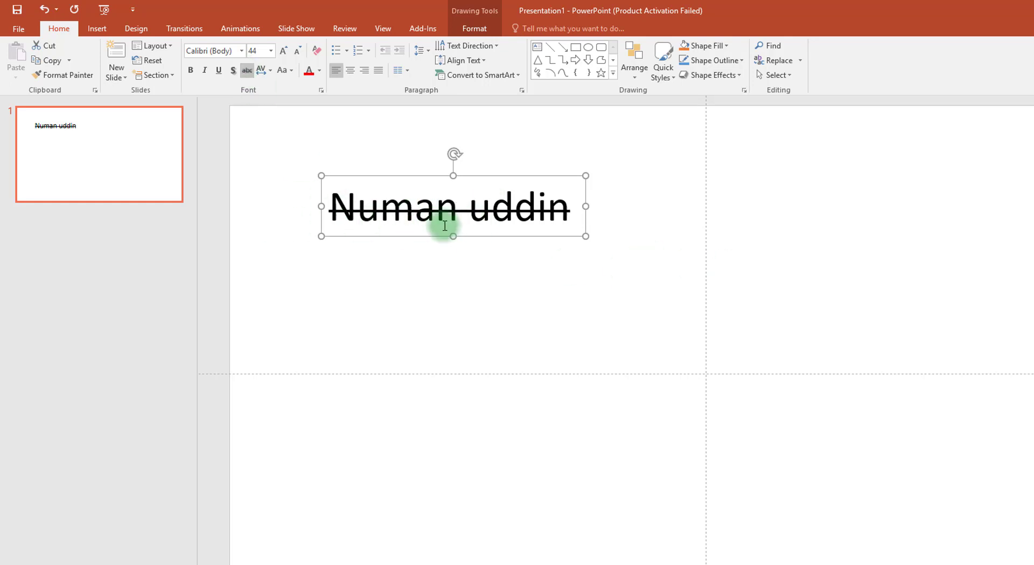
left_click(246, 73)
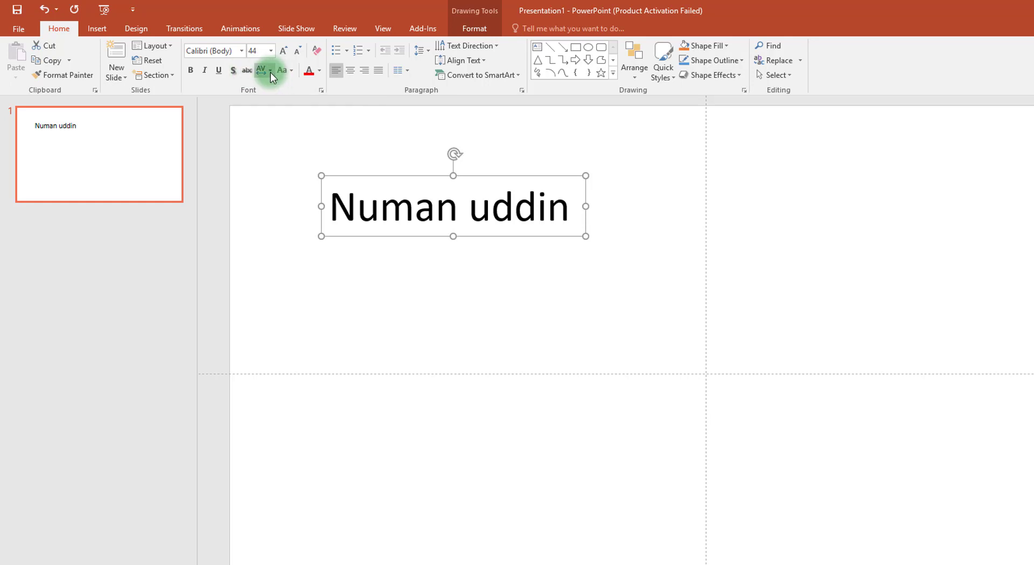
Try Very Tight, Tight and then Normal character spacing on the name
left_click(271, 72)
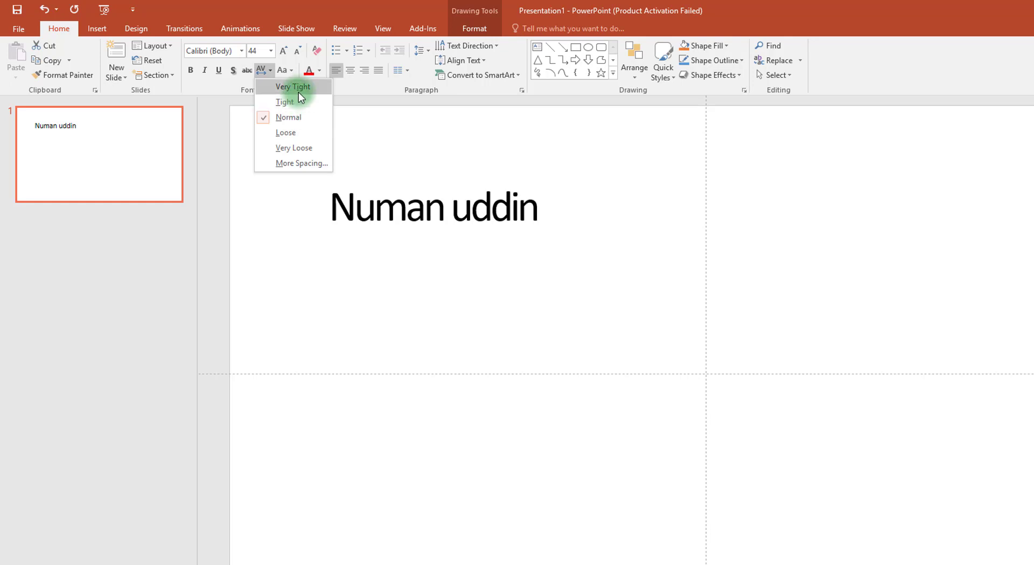
left_click(299, 89)
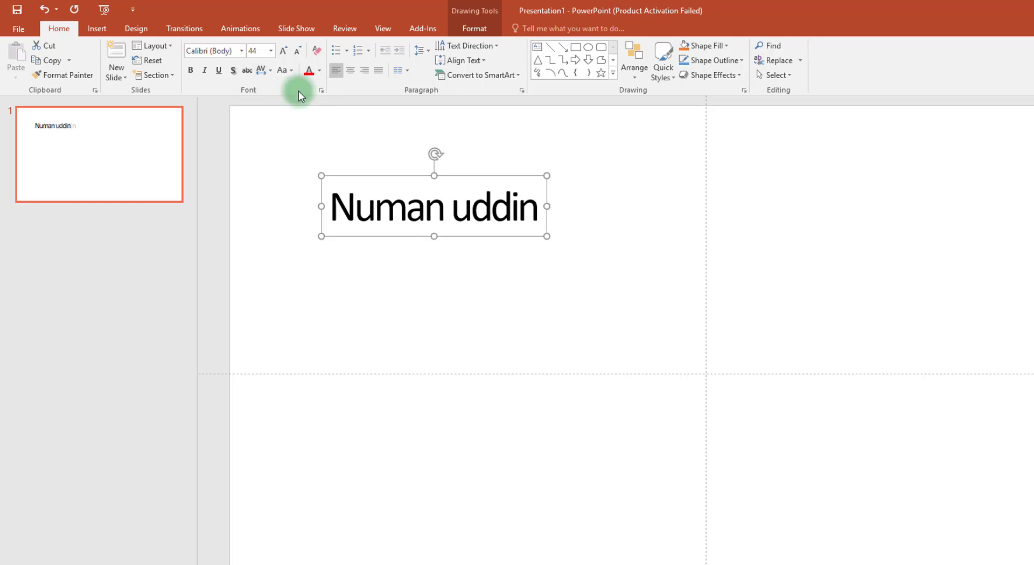
left_click(270, 72)
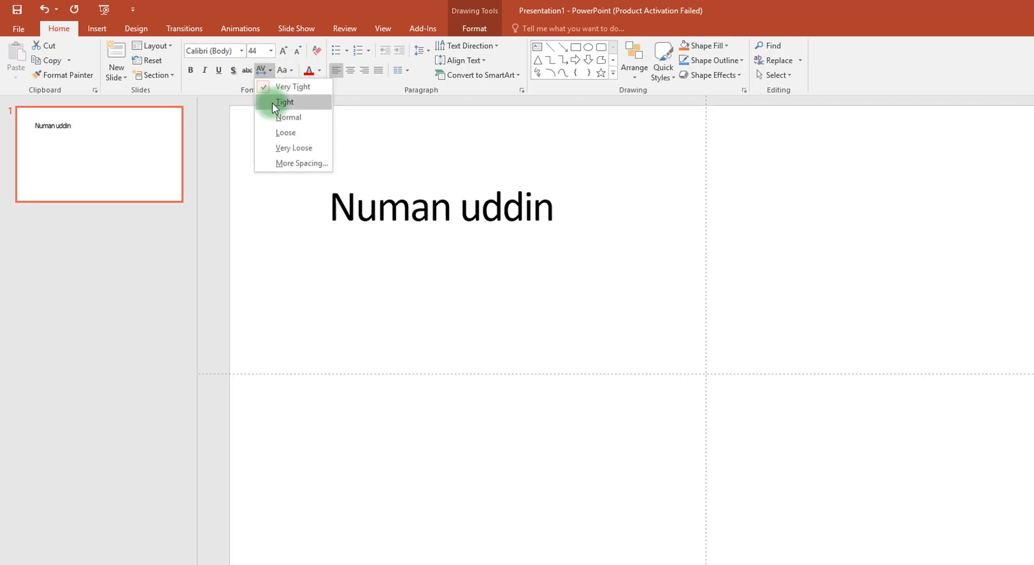
left_click(274, 102)
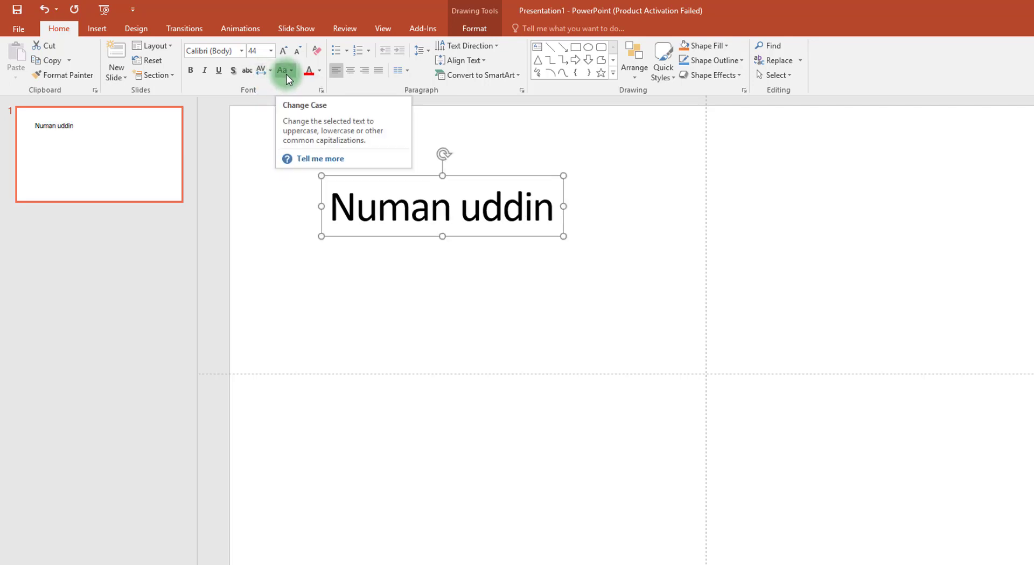
left_click(287, 75)
left_click(280, 72)
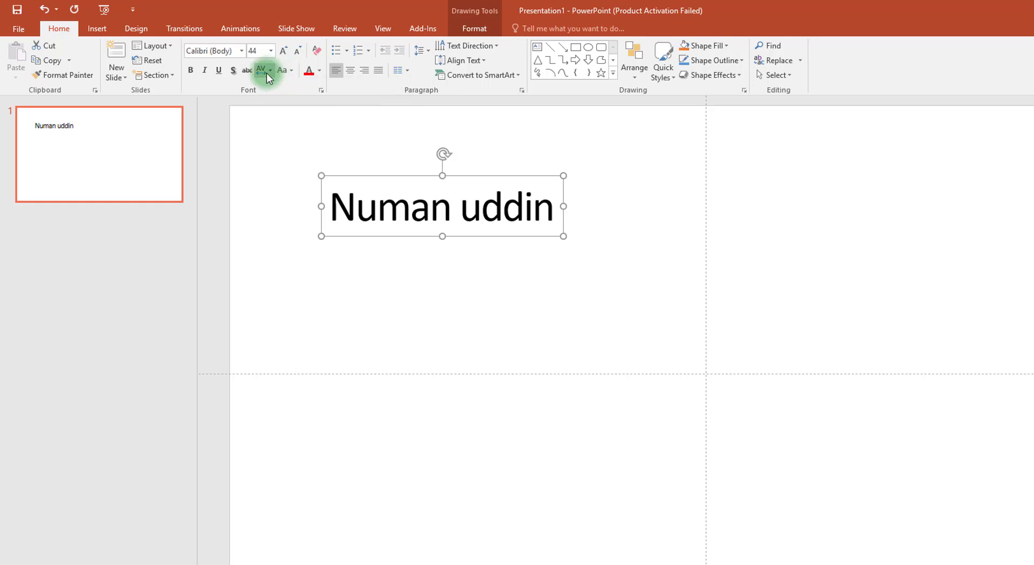
left_click(267, 72)
left_click(280, 118)
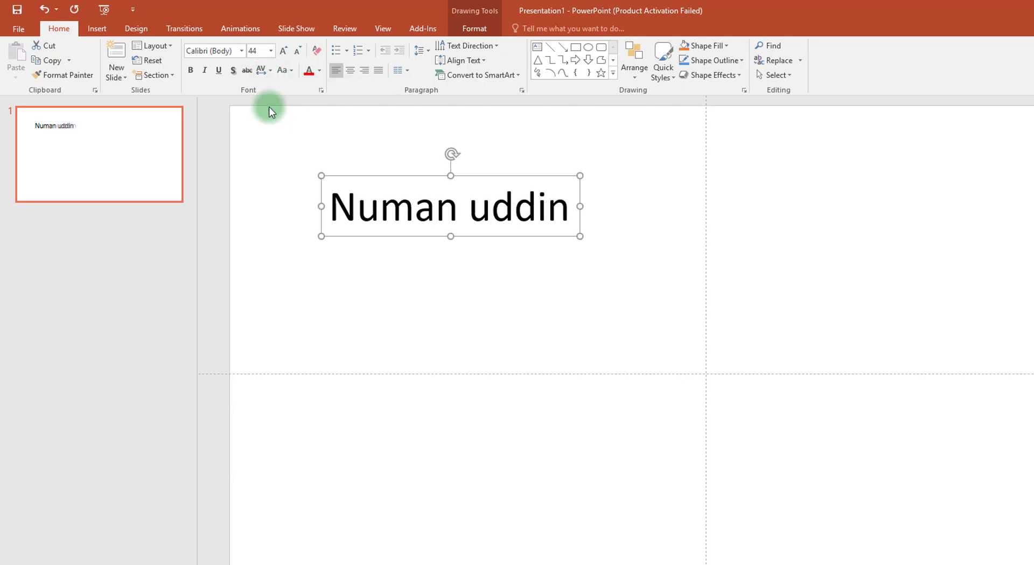
Apply Loose, then Very Loose character spacing to the name
left_click(266, 71)
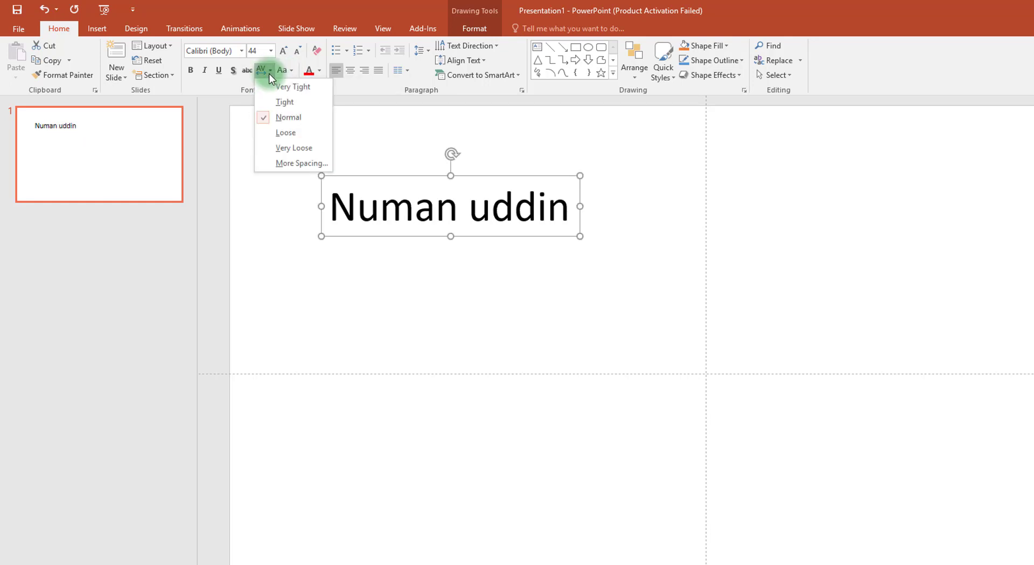
left_click(284, 133)
left_click(261, 72)
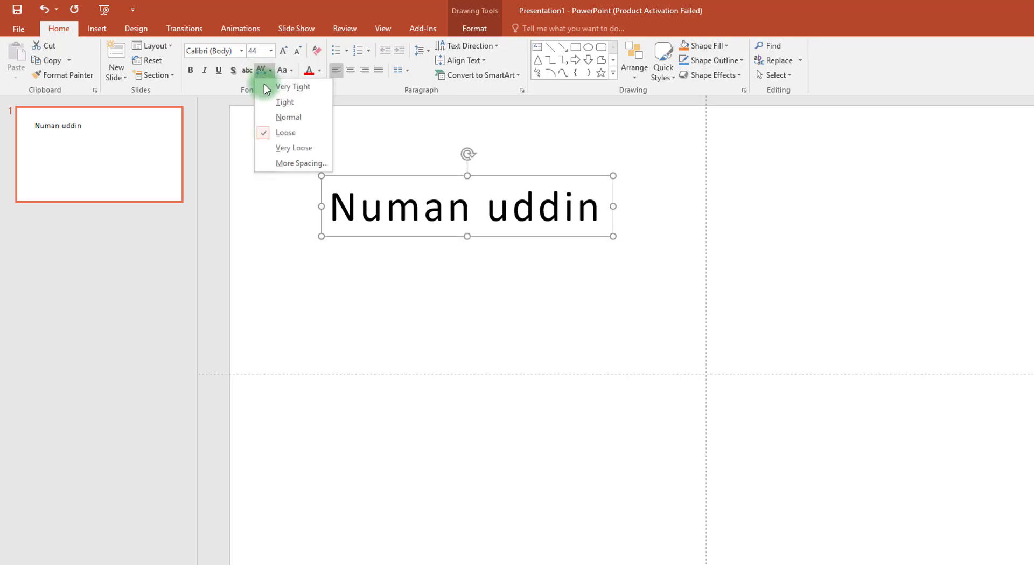
left_click(285, 148)
left_click(266, 75)
left_click(288, 163)
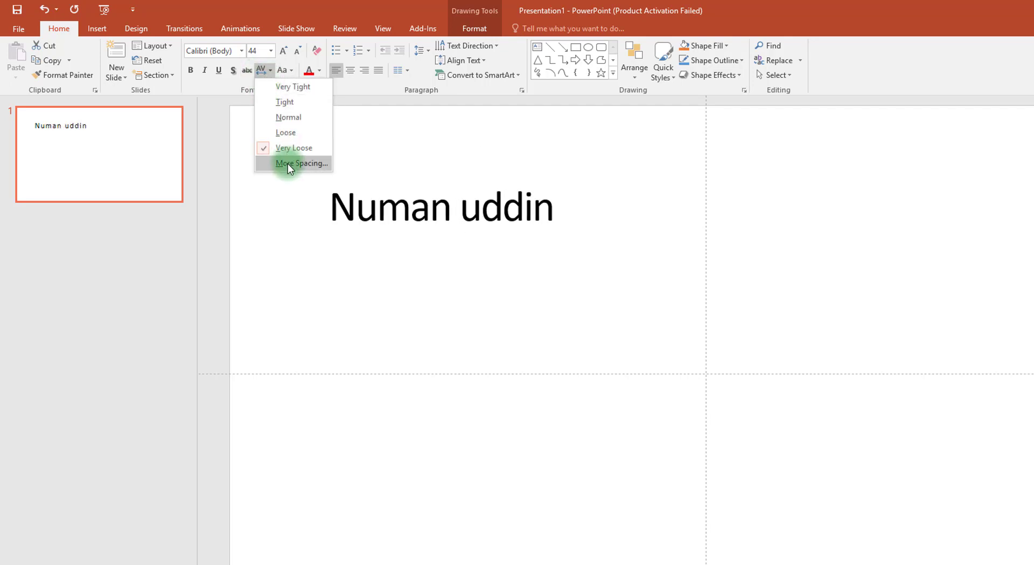
Set the name's character spacing to Expanded by 6.9 pt via More Spacing
left_click(292, 163)
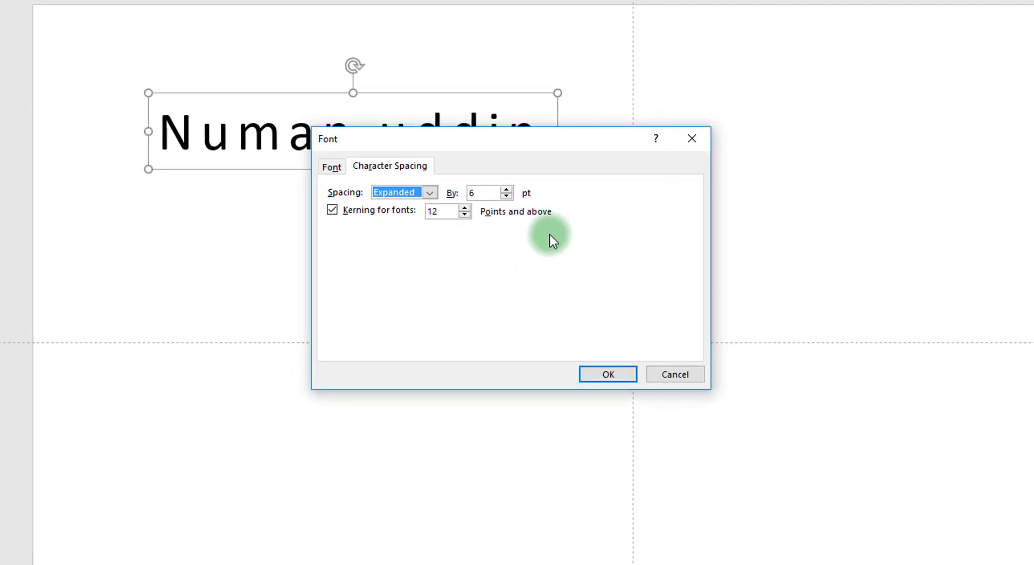
left_click_drag(590, 147, 412, 59)
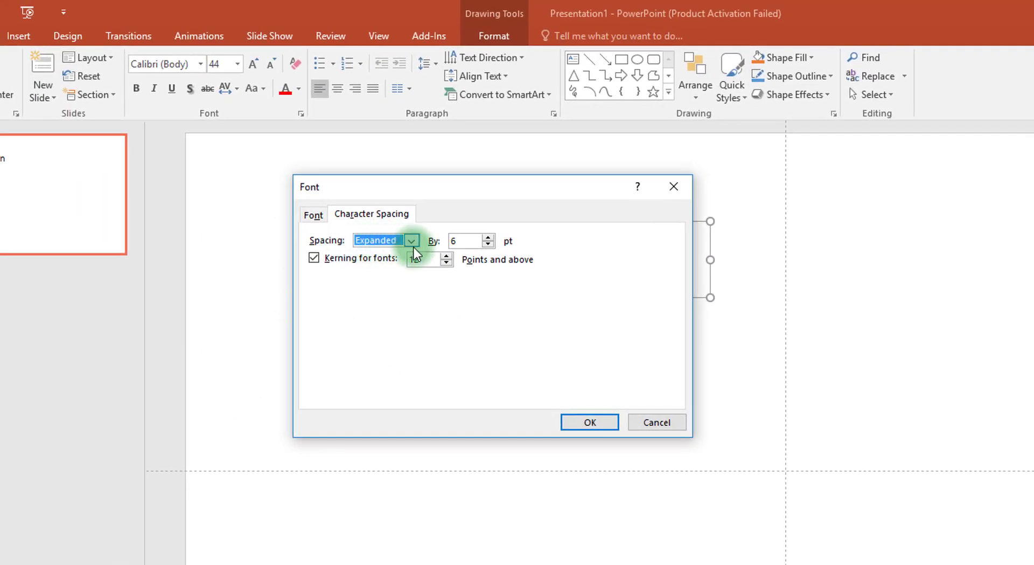
left_click(411, 243)
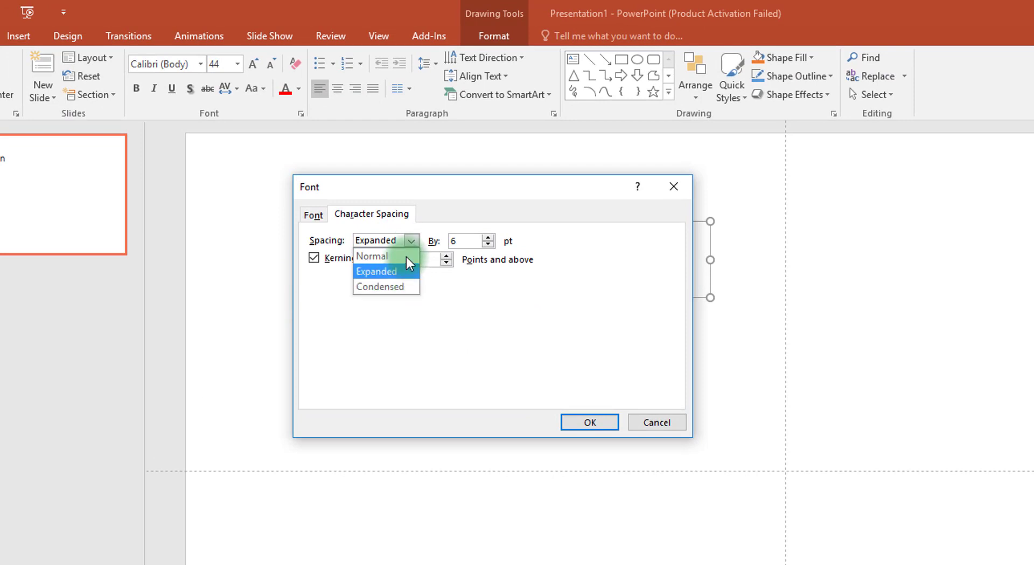
left_click(412, 241)
left_click(489, 243)
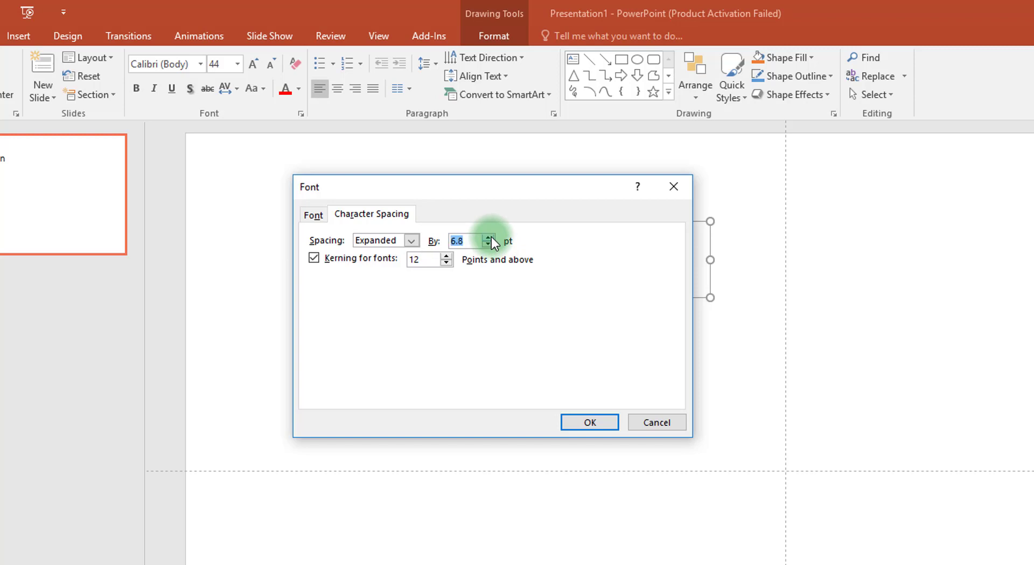
left_click(586, 424)
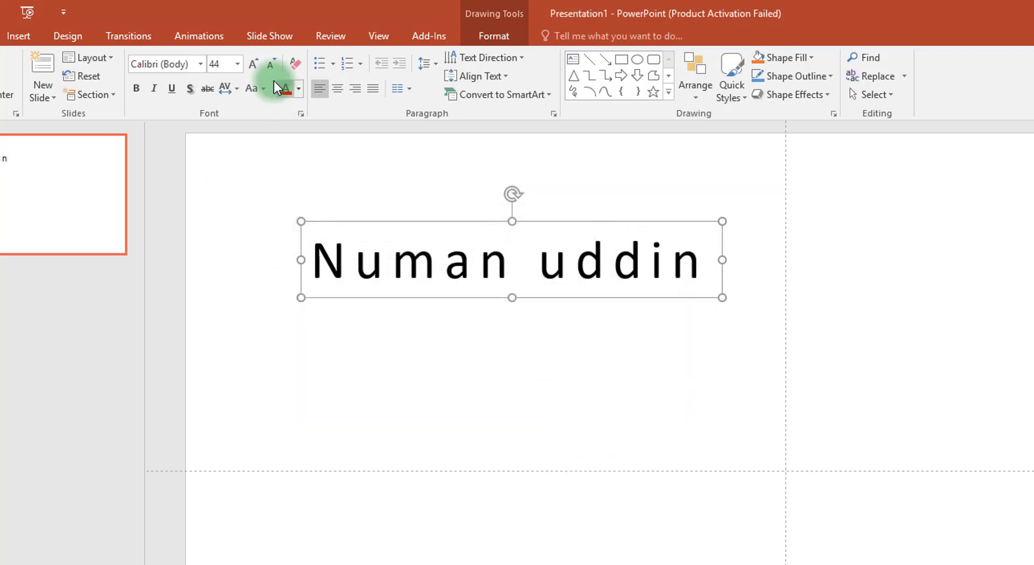
Turn on kerning for fonts 16 pt and larger in the character spacing settings
left_click(236, 90)
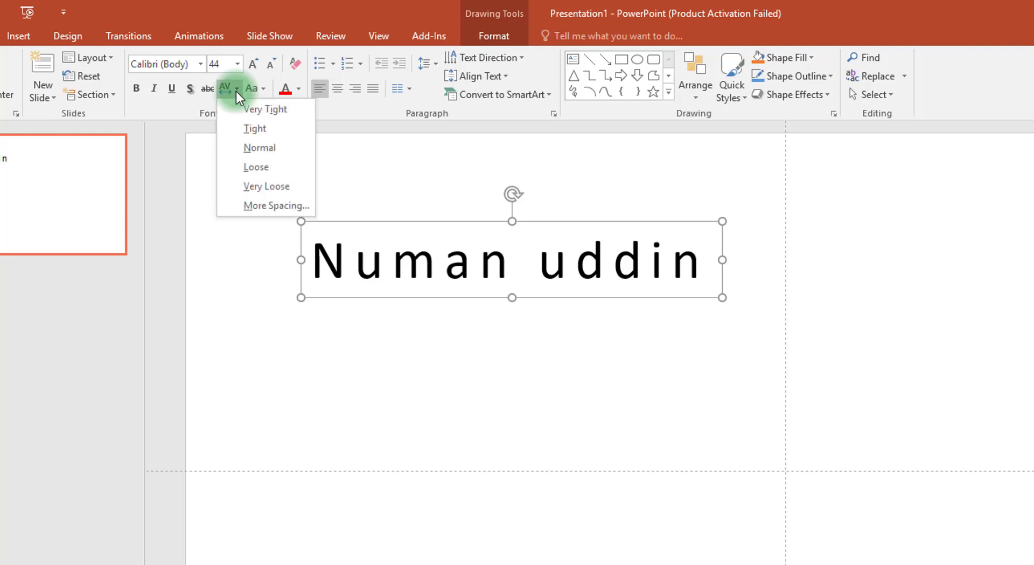
left_click(262, 206)
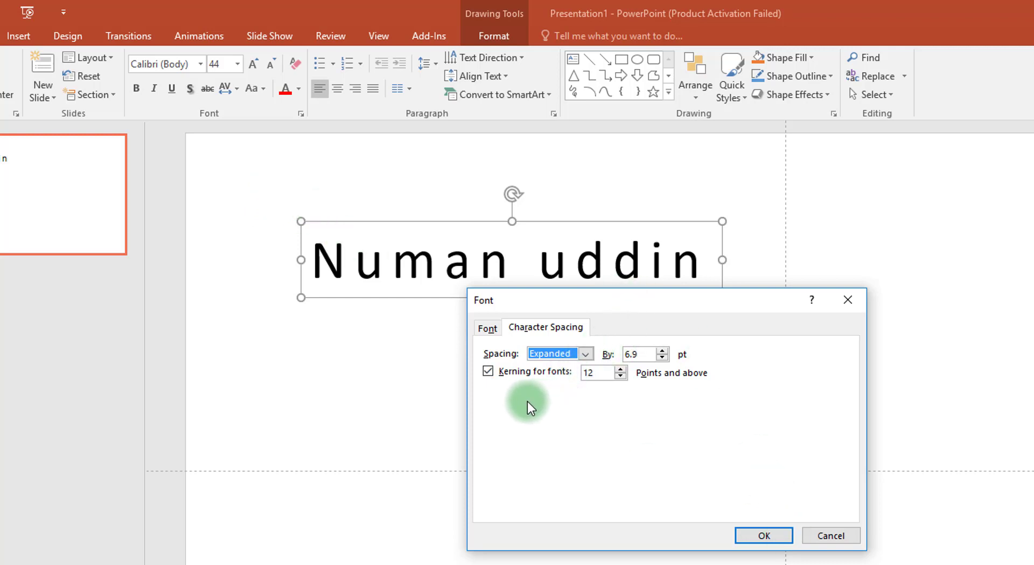
left_click(626, 378)
left_click(625, 376)
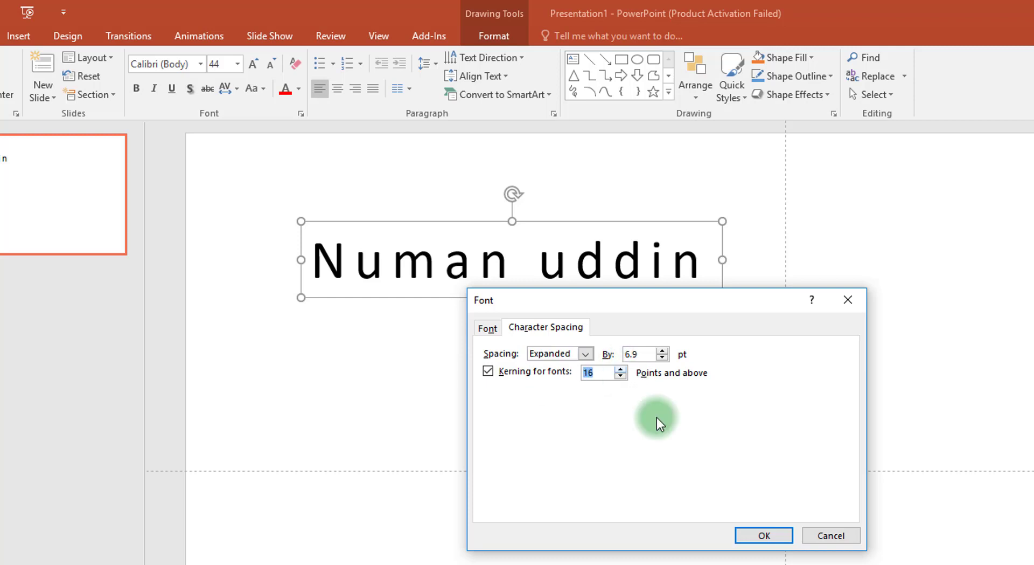
left_click(756, 536)
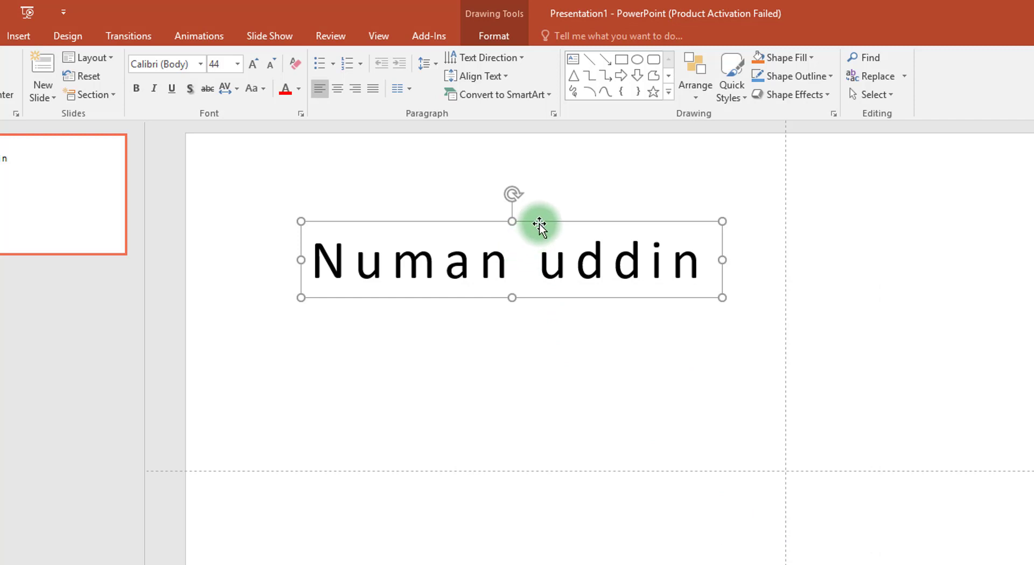
Move the name text box about 80 px lower and reopen More Spacing settings
left_click_drag(537, 223, 538, 266)
double_click(537, 296)
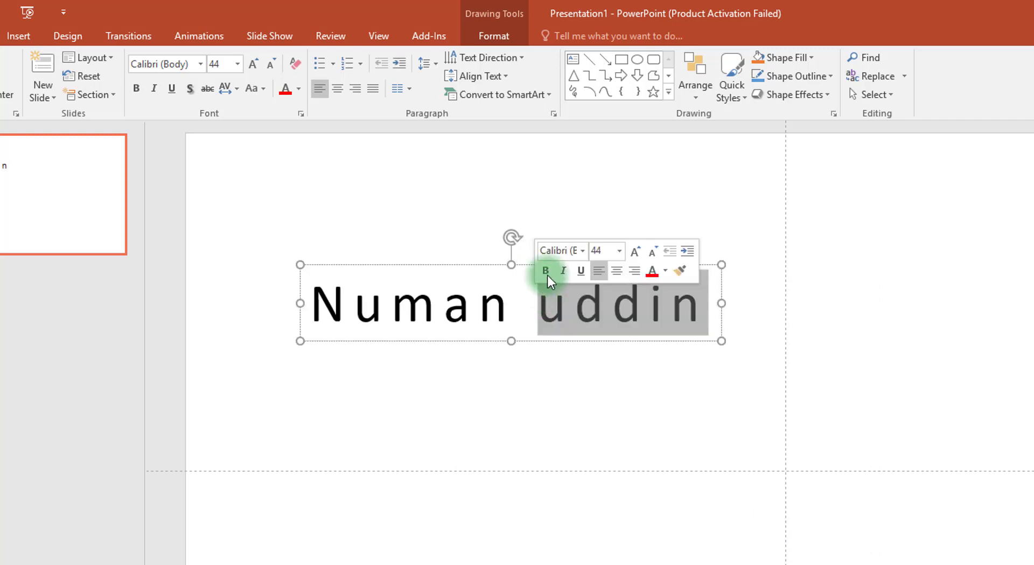
left_click(513, 262)
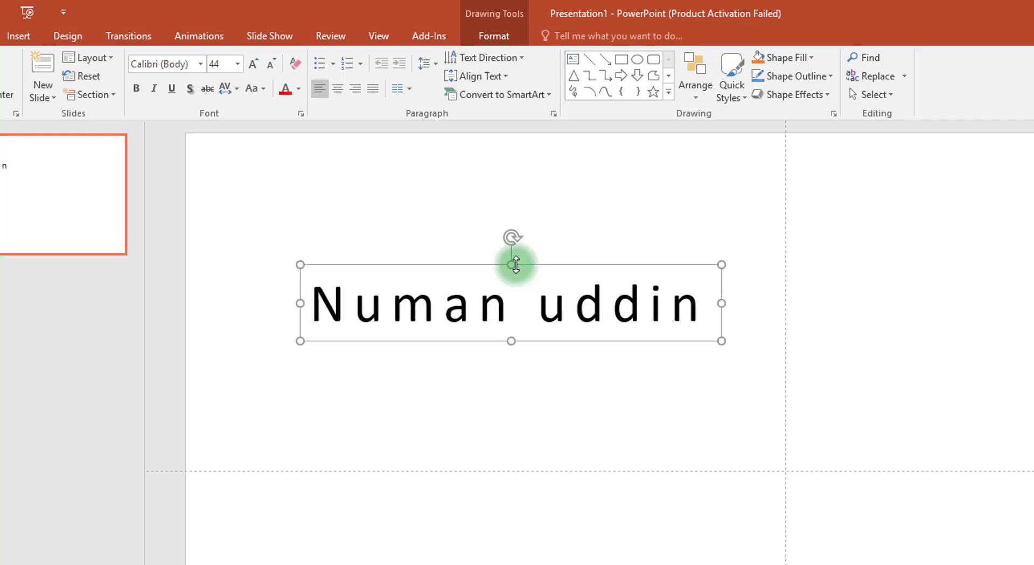
left_click(229, 89)
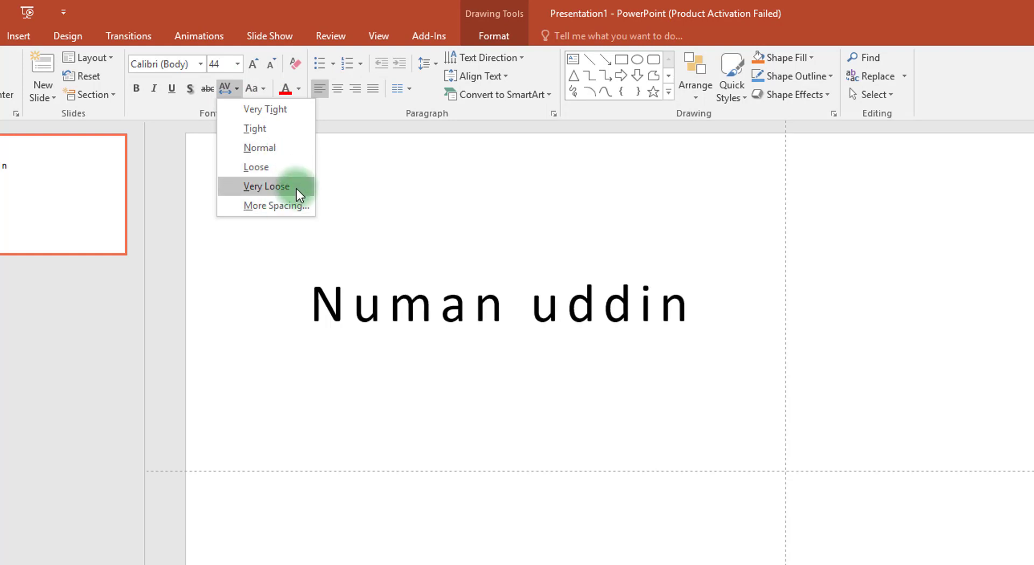
left_click(300, 207)
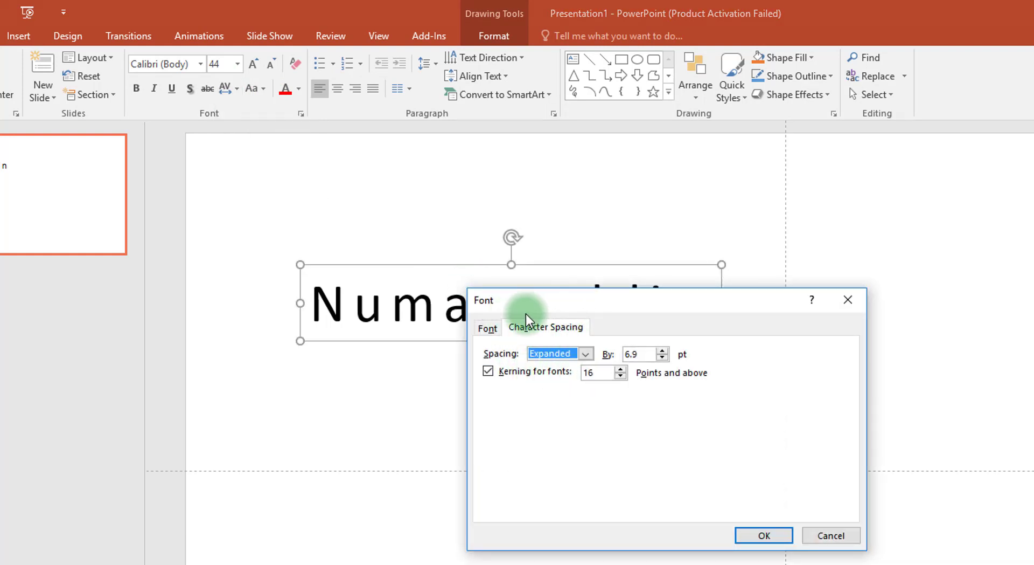
Browse the font list on the Font tab and close it without changing the font
left_click(488, 327)
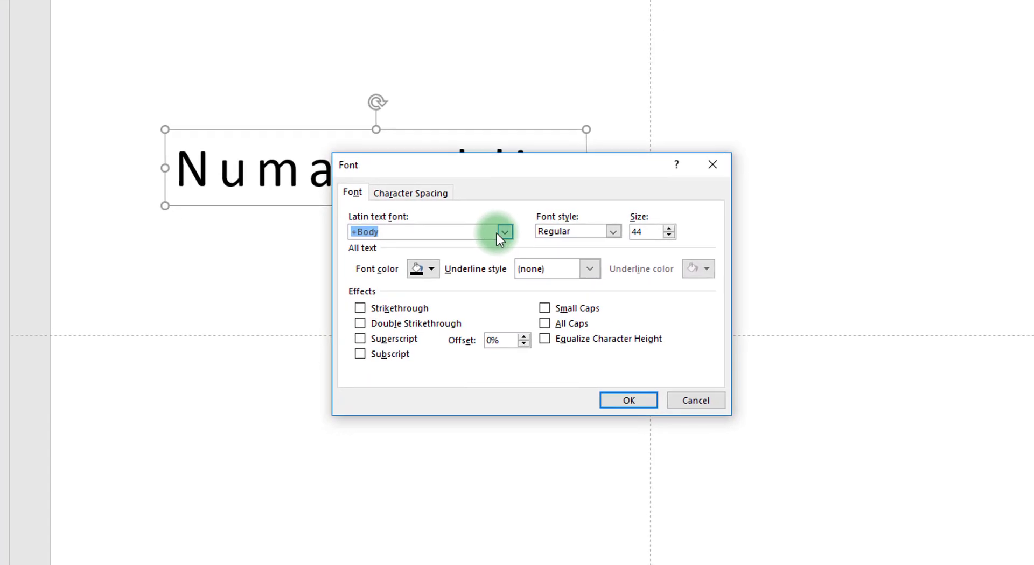
left_click(504, 232)
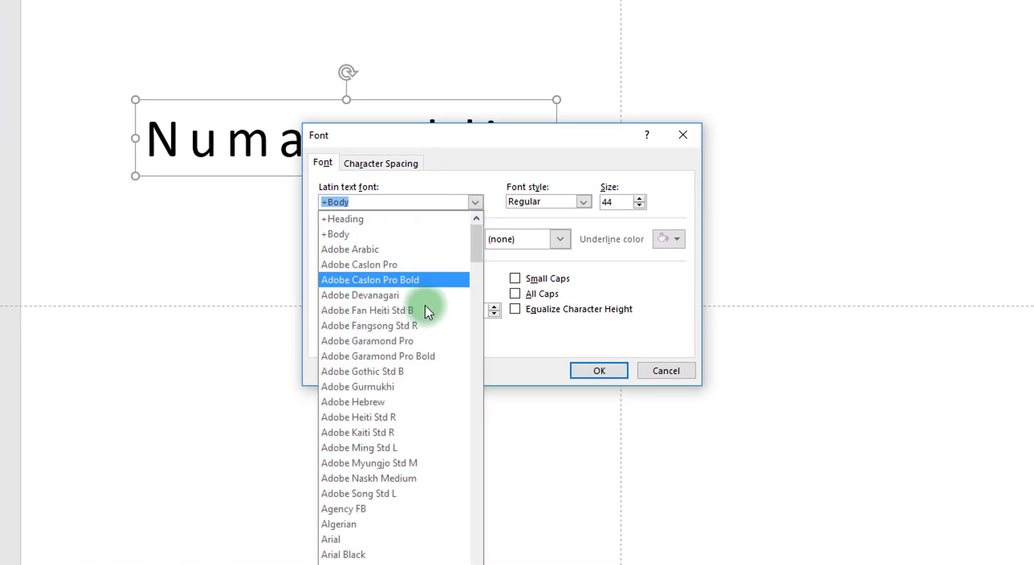
left_click(475, 201)
left_click(600, 369)
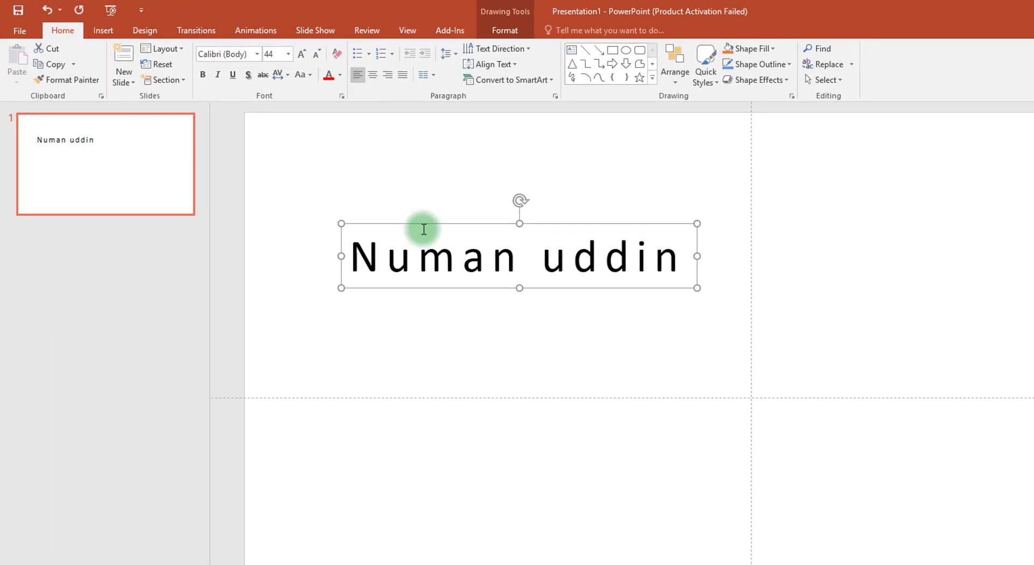
Reopen the Font dialog, try Double Strikethrough, turn it back off, and confirm
left_click(281, 74)
left_click(305, 174)
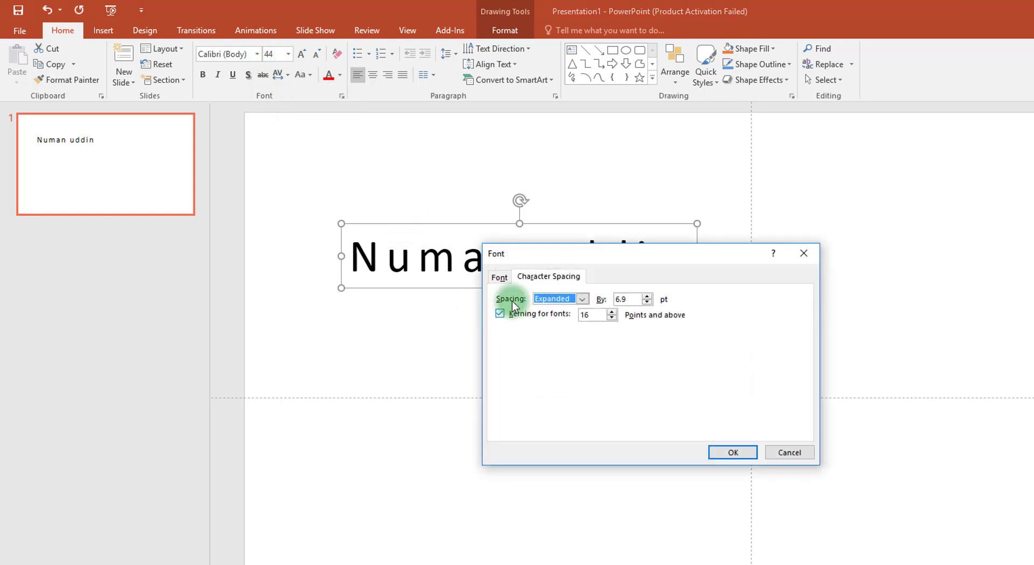
left_click(499, 276)
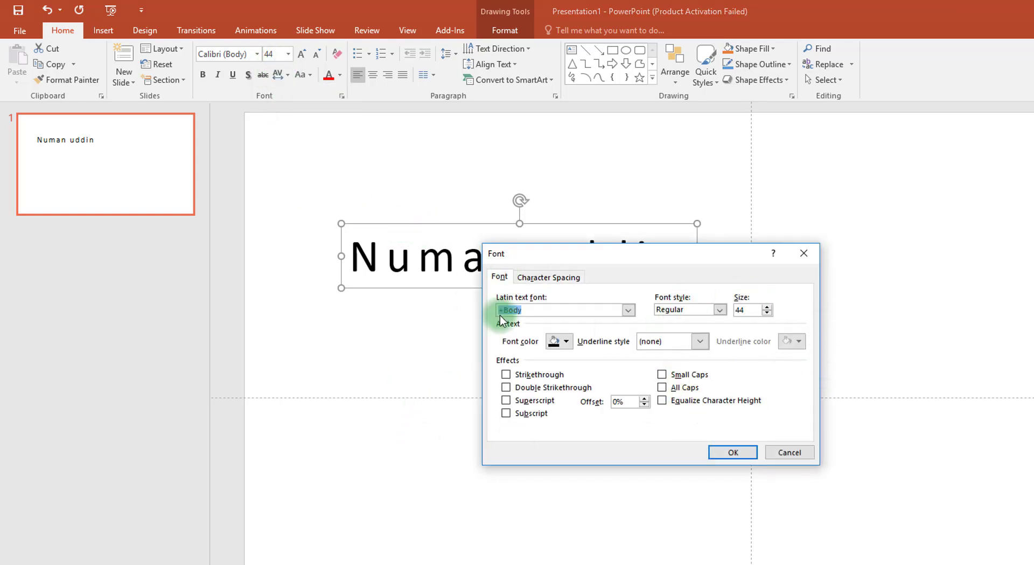
left_click(533, 387)
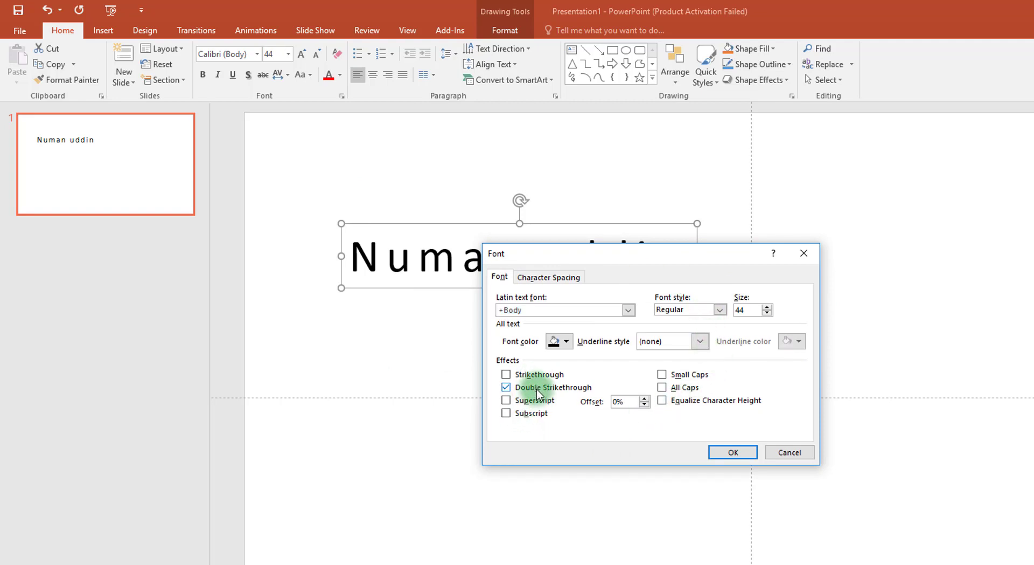
left_click(538, 389)
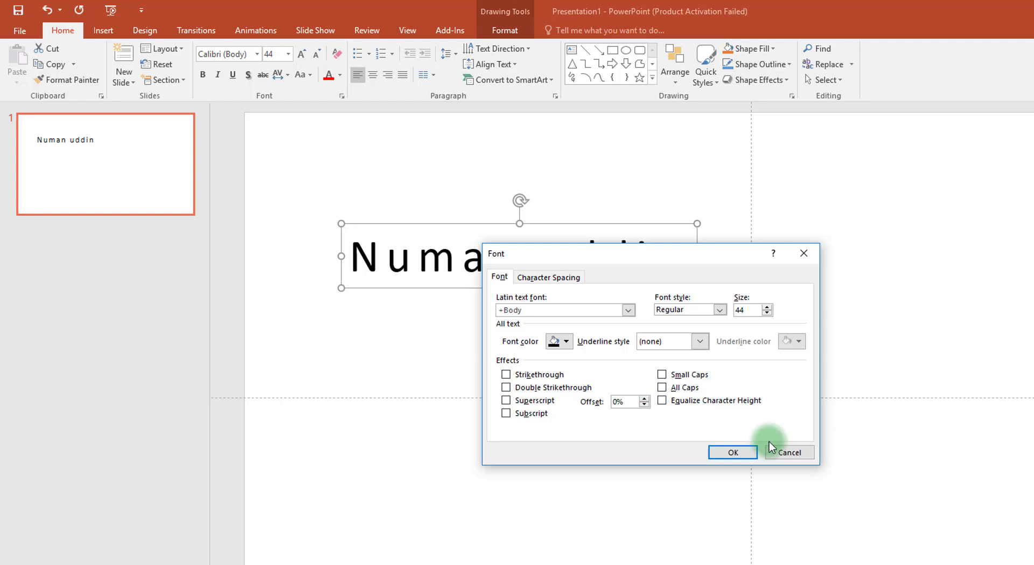
left_click(742, 454)
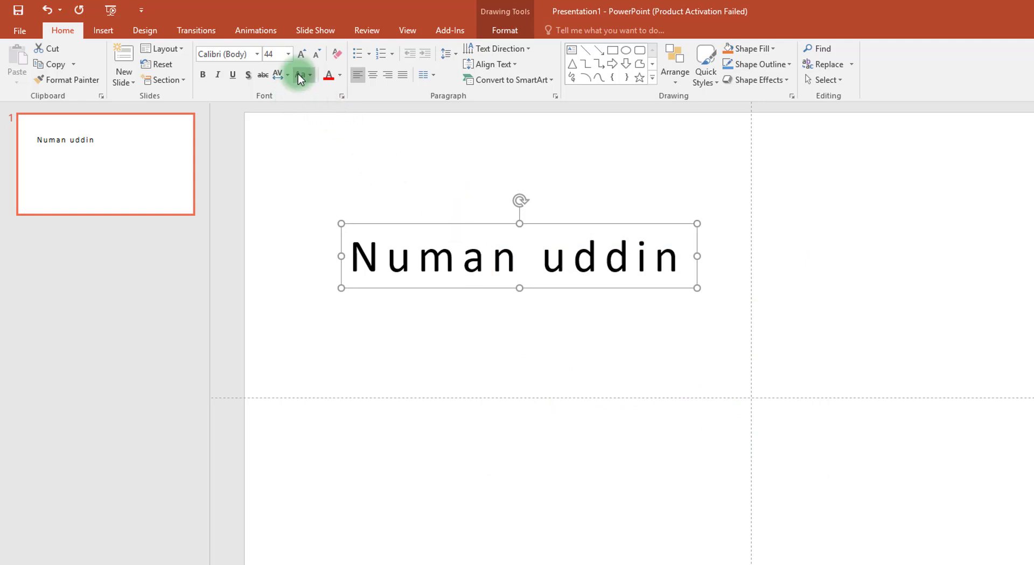
Choose a tighter letter spacing for the name and apply Sentence case to it
left_click(279, 75)
left_click(299, 141)
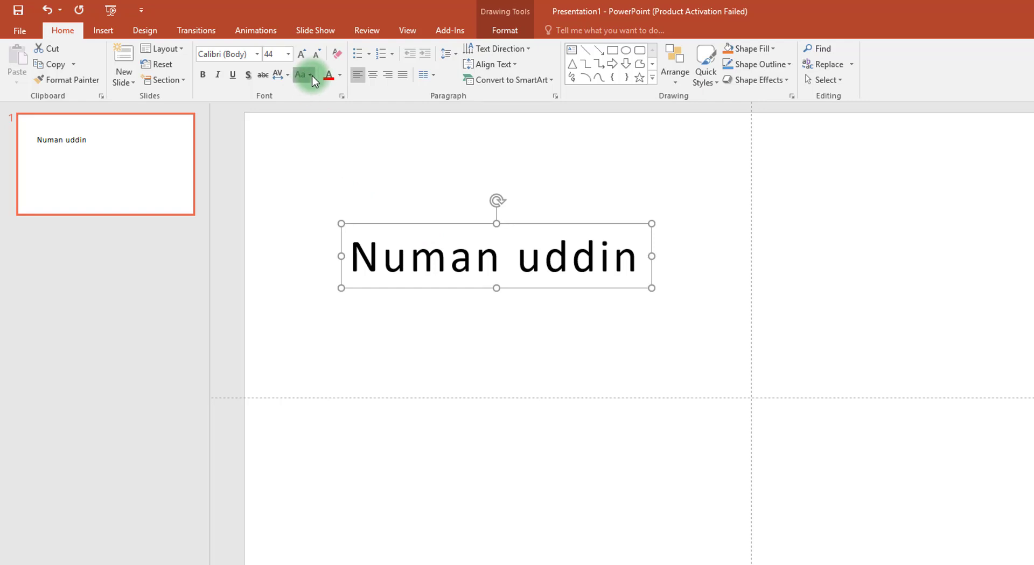
left_click(302, 78)
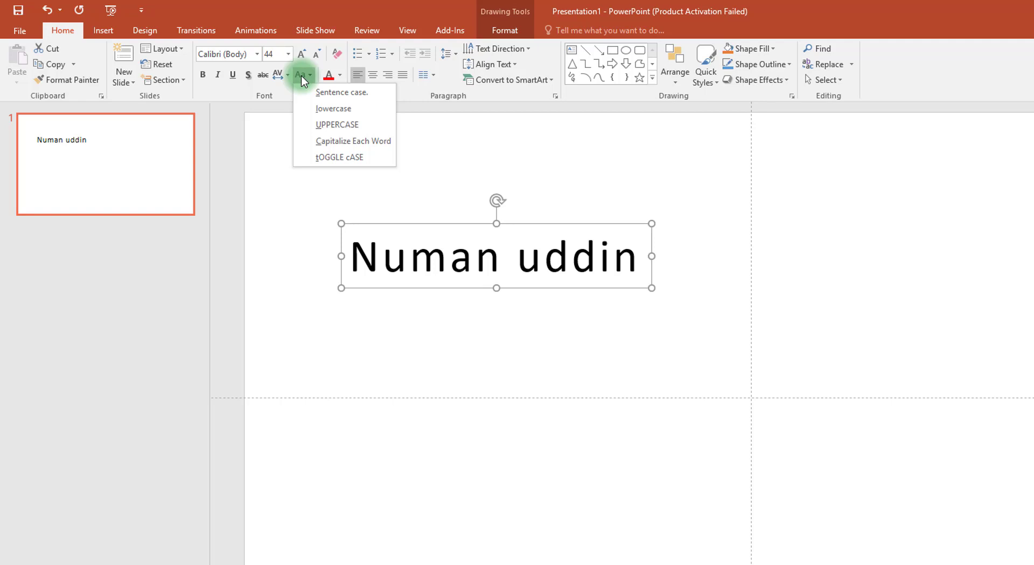
left_click(323, 93)
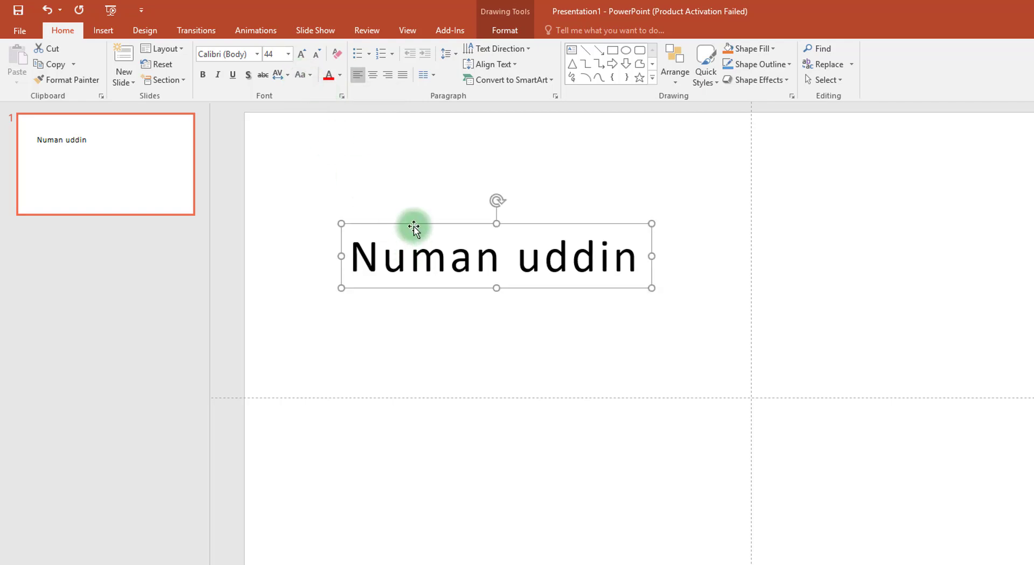
Append '. k' to the name, then apply Sentence case so the K is capitalised
left_click(641, 268)
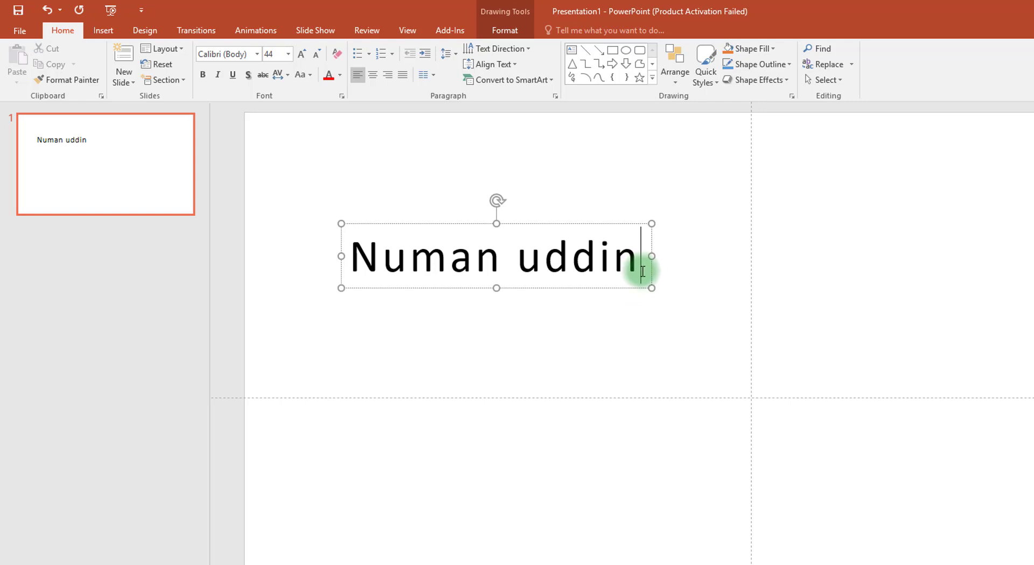
type(". ")
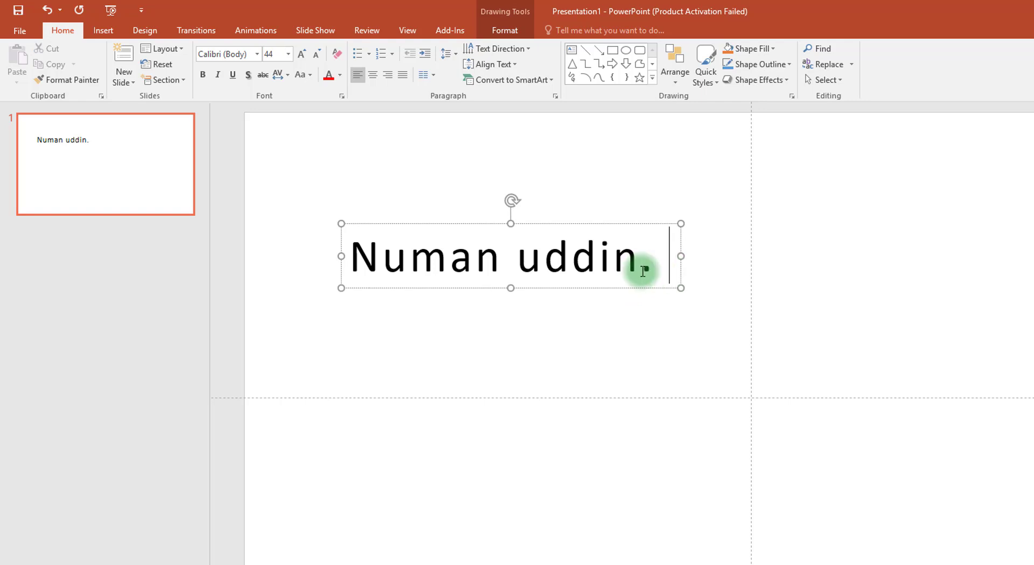
type("i")
key("BackSpace")
type("k")
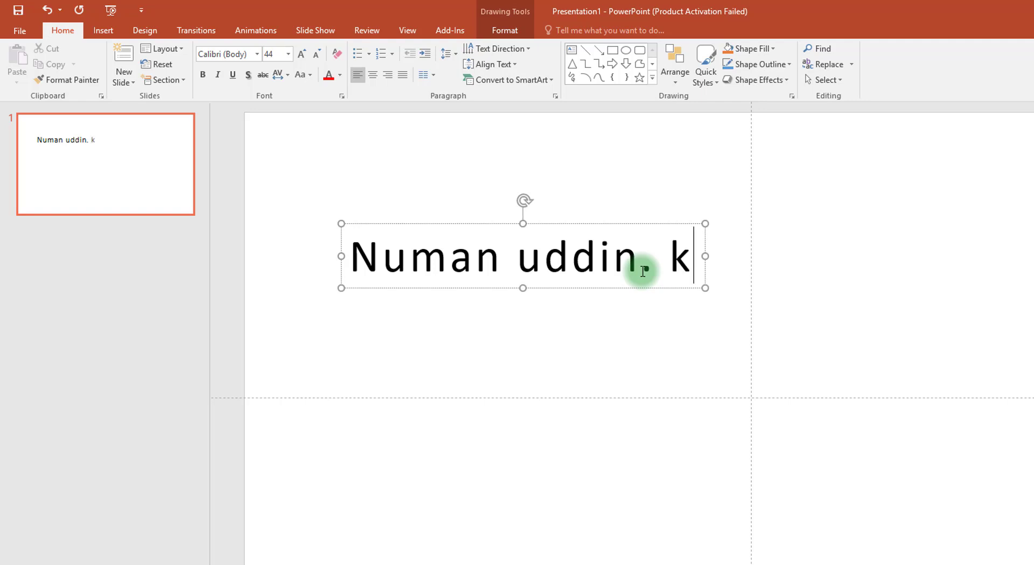
left_click(644, 377)
left_click(650, 225)
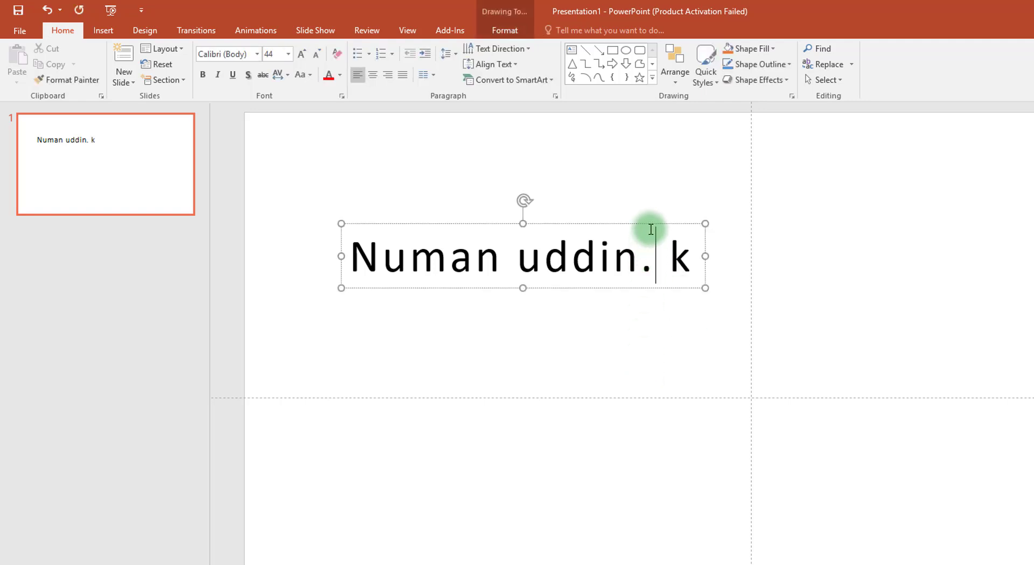
left_click(309, 74)
left_click(318, 87)
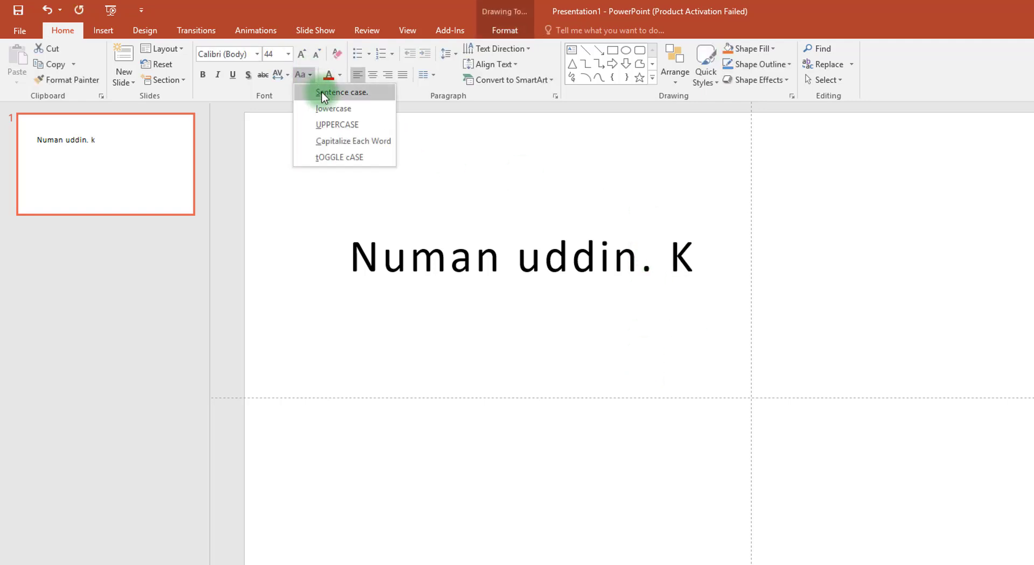
Add another initial, '. n', after the K
left_click(691, 262)
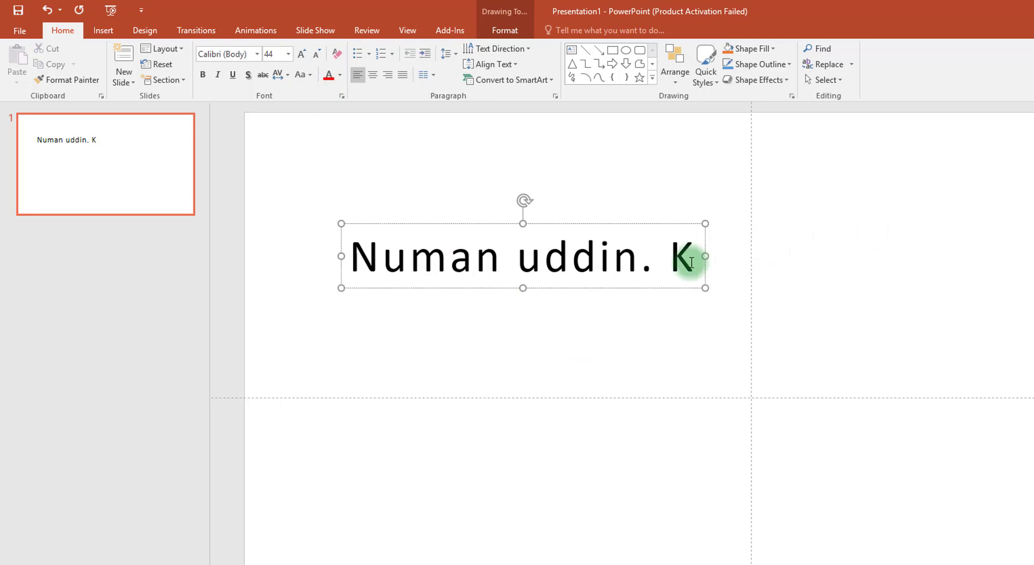
type(" .")
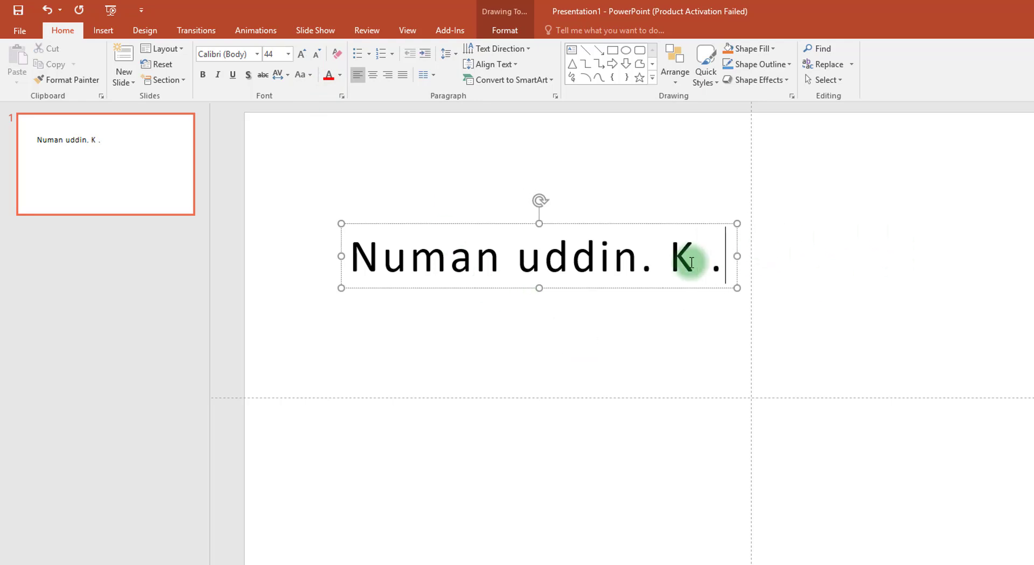
type(" m")
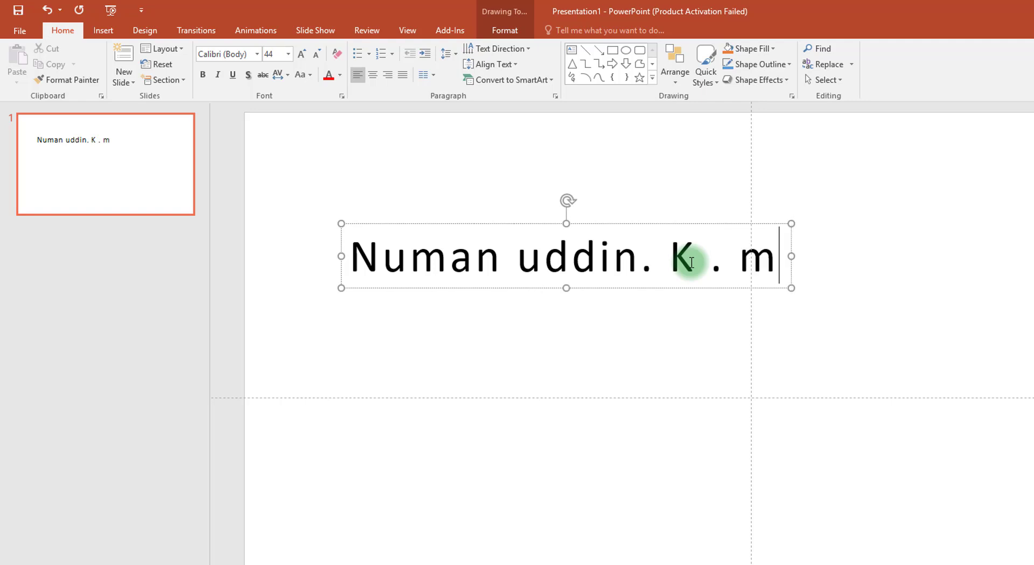
key("BackSpace")
type("n")
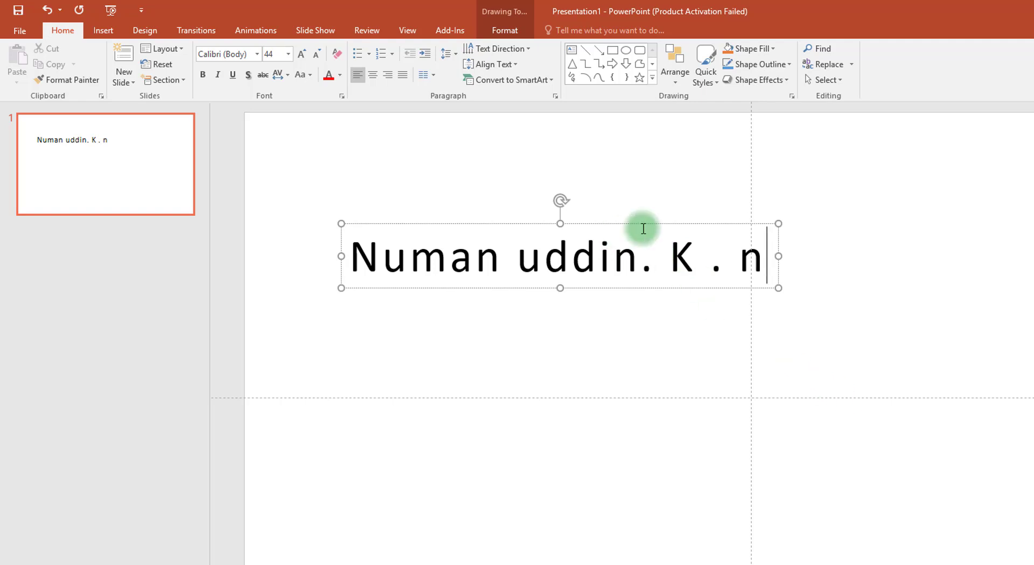
left_click(622, 340)
Reapply Sentence case from Change Case to the whole name text box
left_click(620, 224)
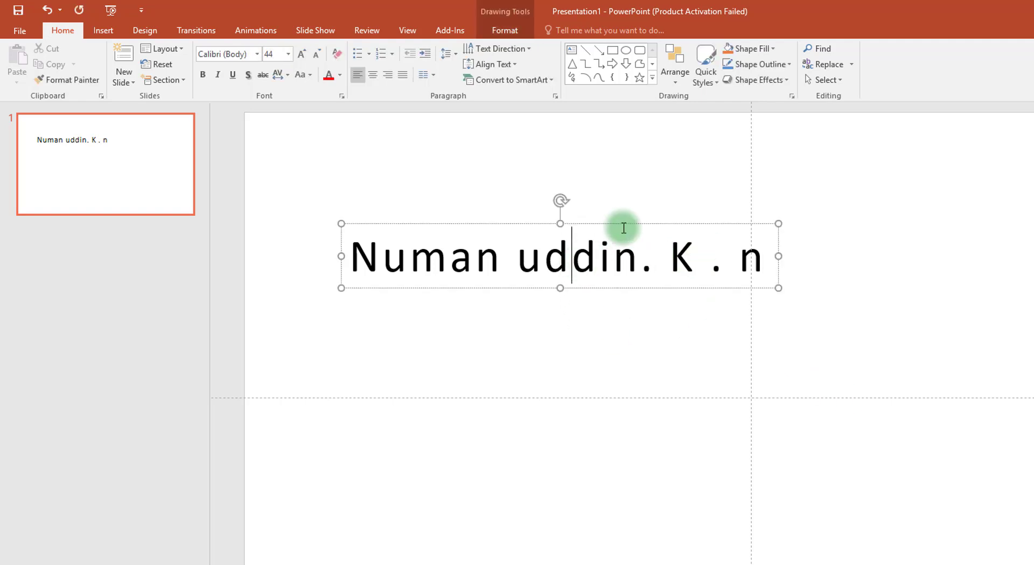
left_click(301, 74)
left_click(318, 93)
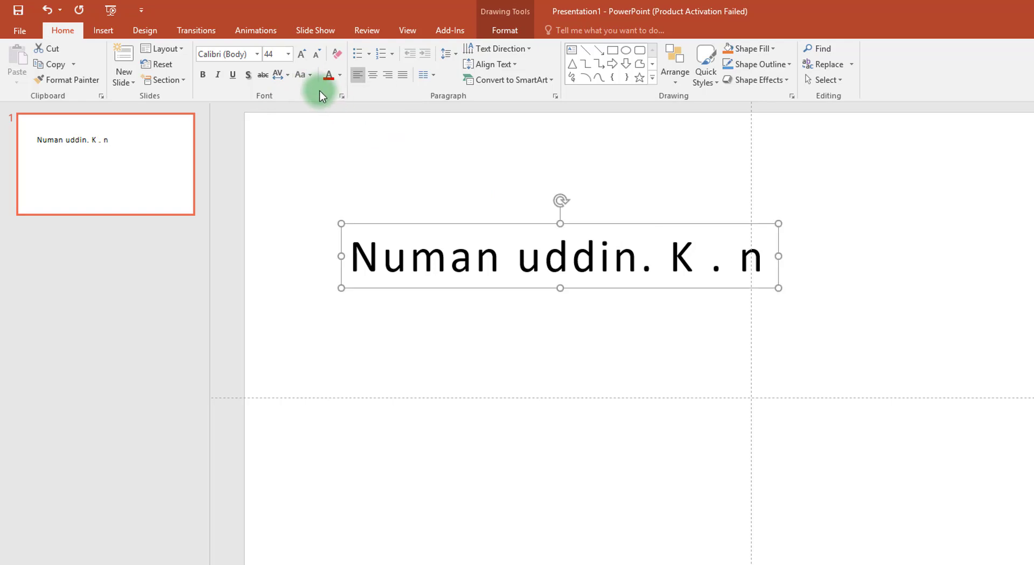
left_click(305, 75)
left_click(313, 93)
Delete the stray space before the final initial and reselect the title box
left_click(638, 237)
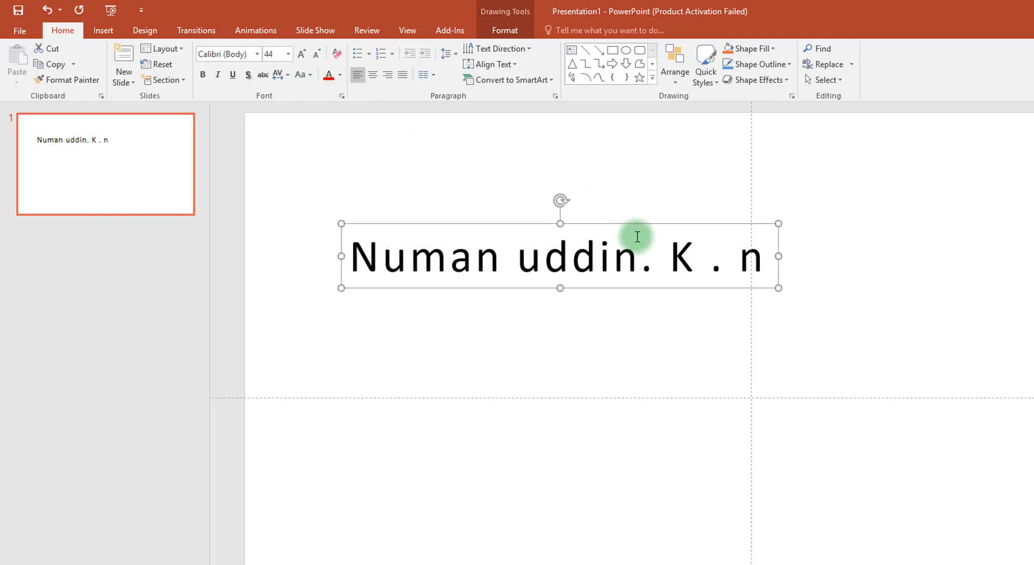
left_click(737, 270)
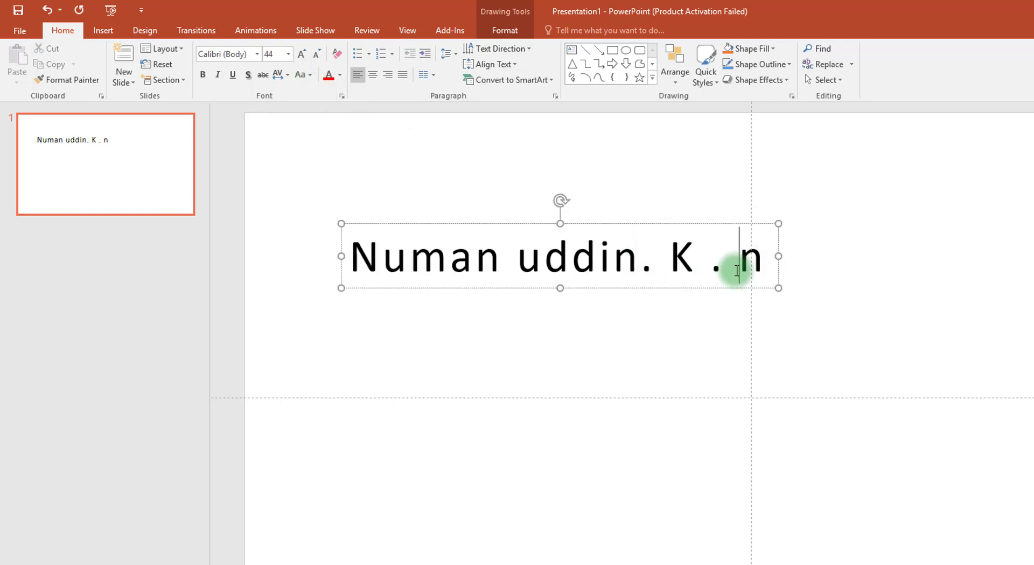
key("BackSpace")
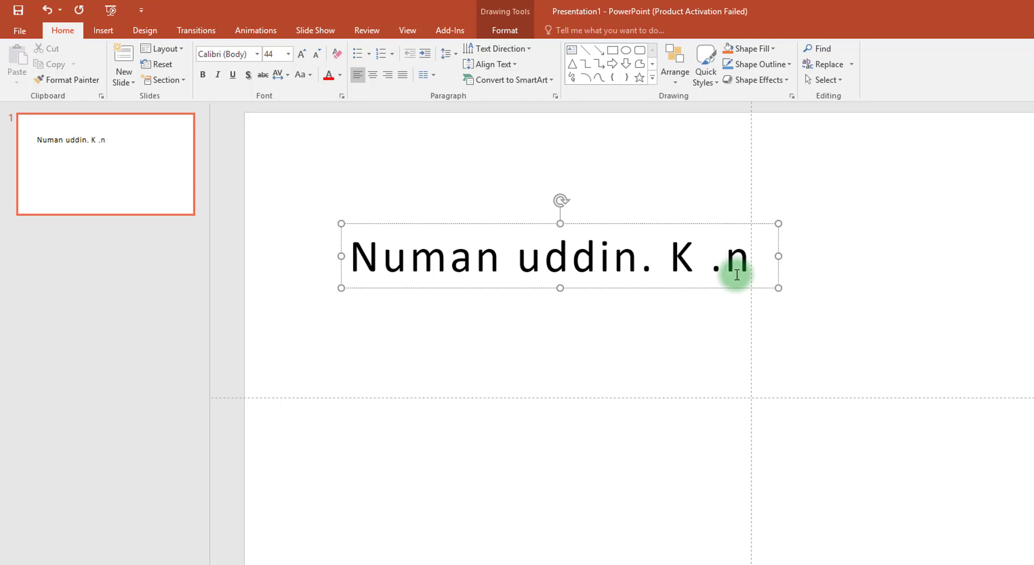
left_click(656, 312)
left_click(658, 238)
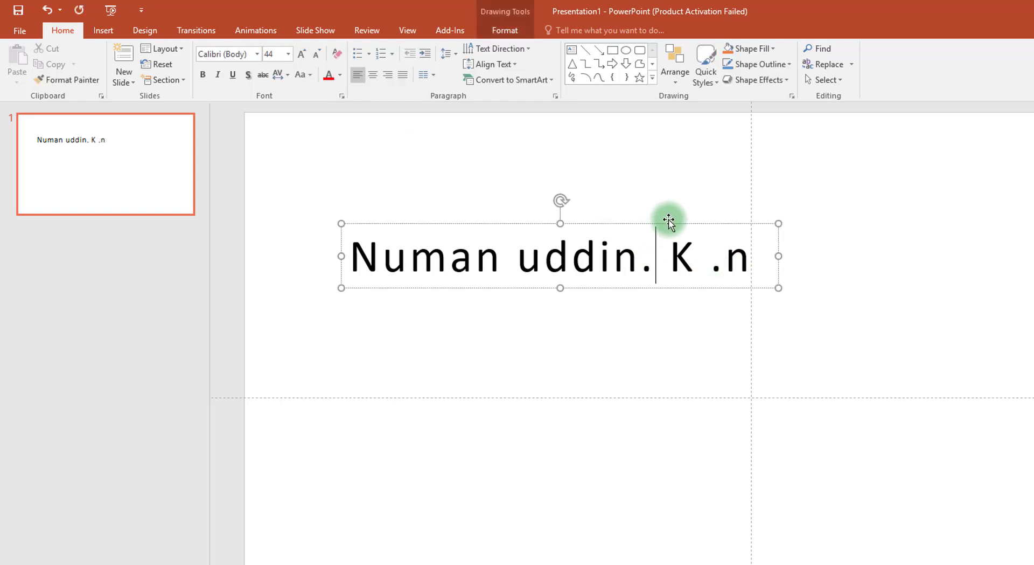
left_click(668, 223)
Apply Sentence case to the title and shift its box slightly up and left
left_click(305, 75)
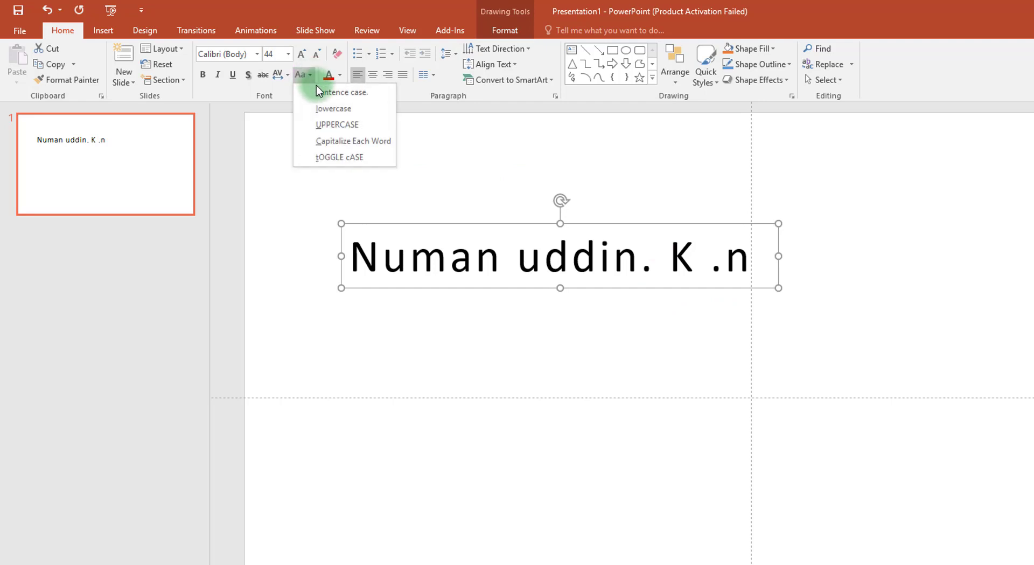
left_click(322, 92)
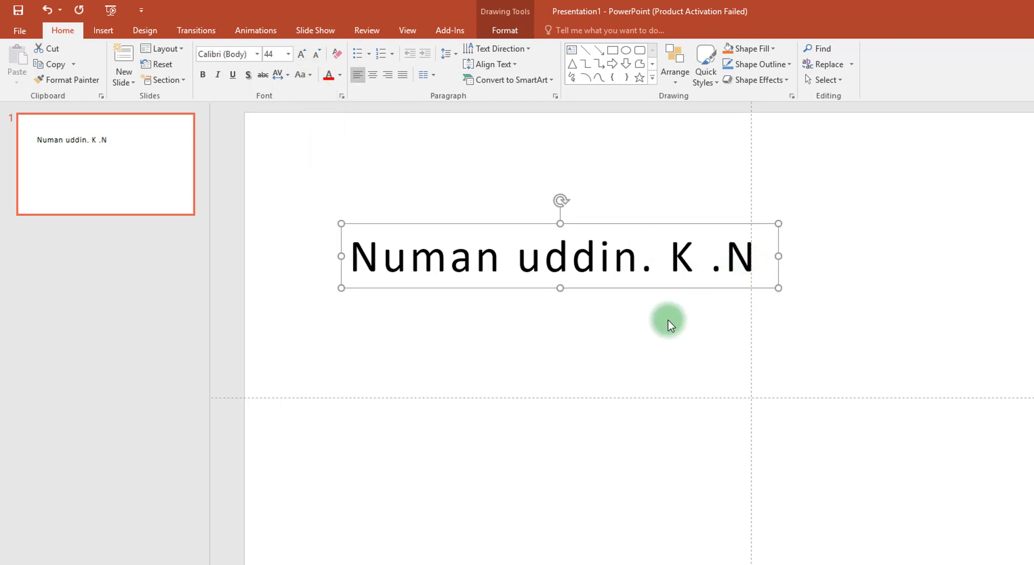
left_click_drag(436, 220, 409, 213)
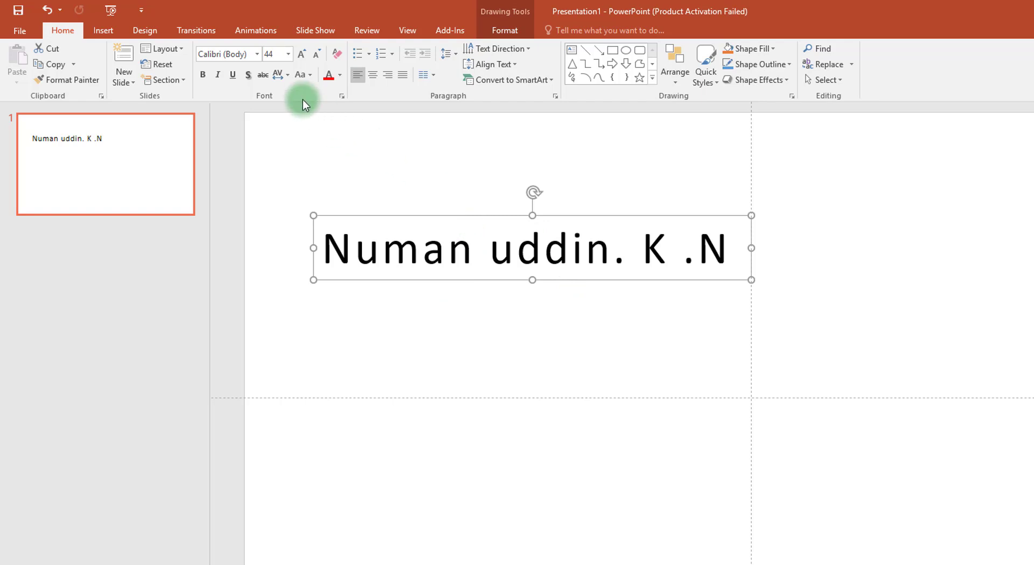
Change the title to lowercase, then to UPPERCASE
left_click(303, 74)
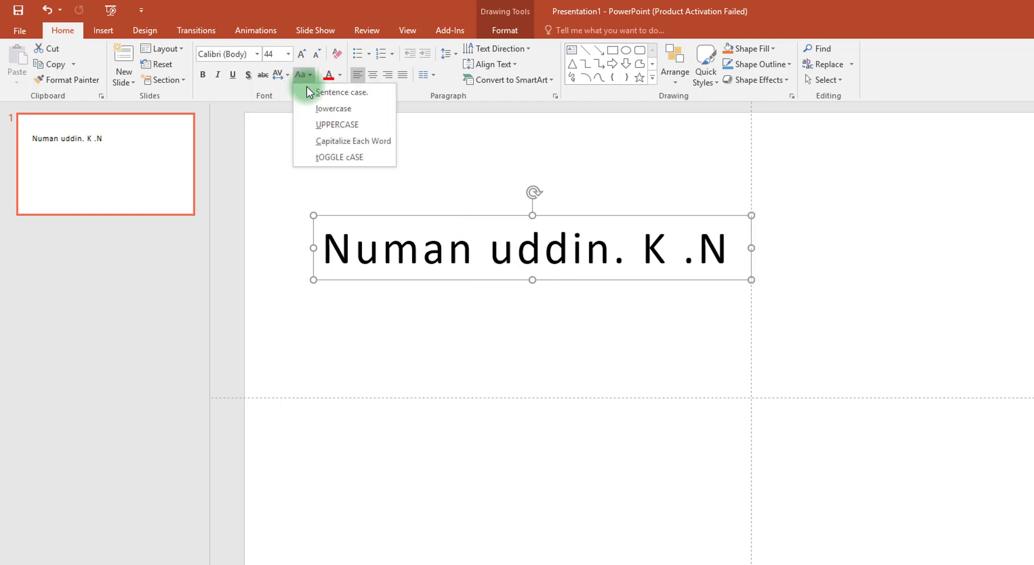
left_click(319, 113)
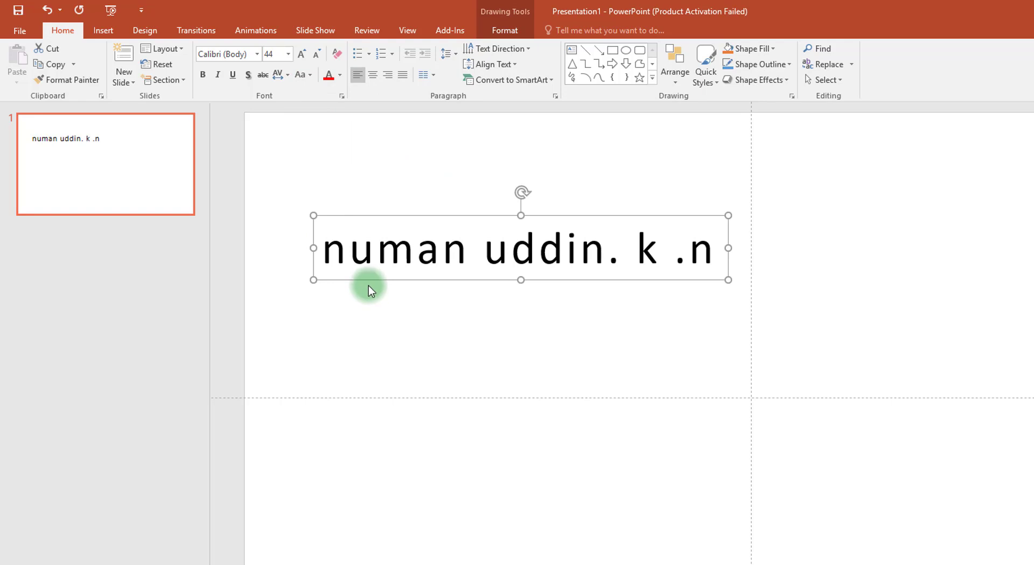
left_click(301, 74)
left_click(315, 122)
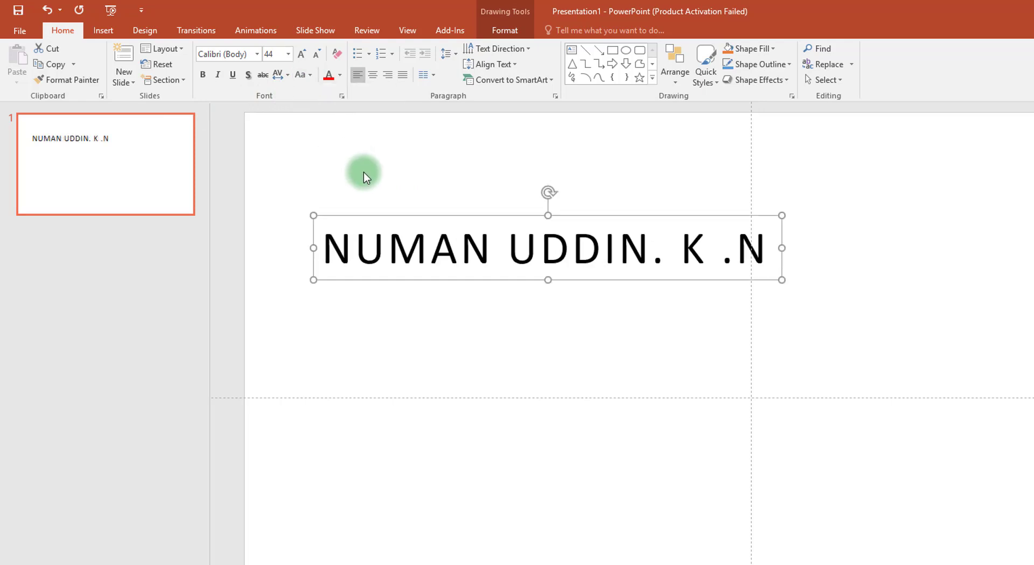
left_click(311, 79)
left_click(311, 80)
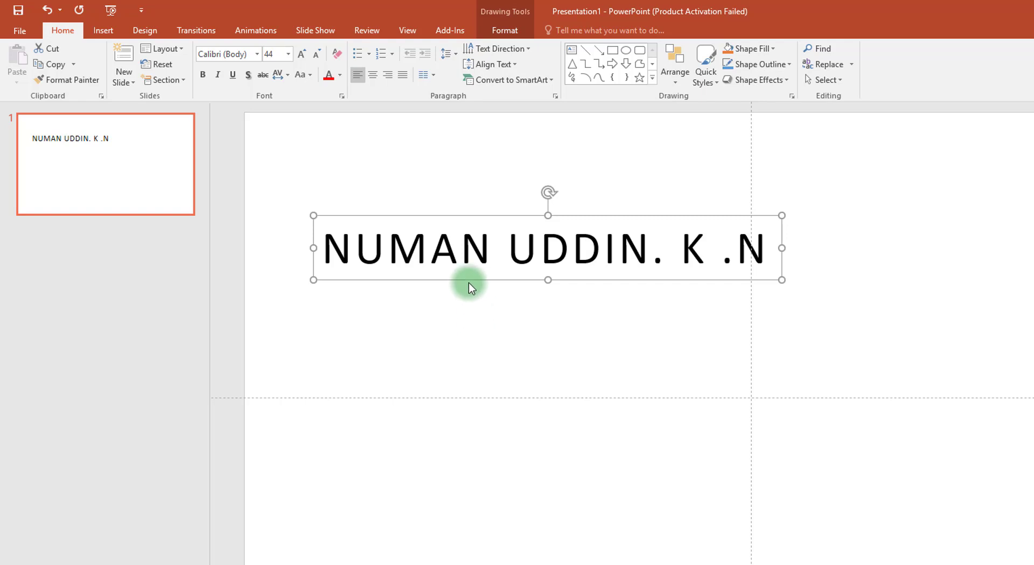
Apply tOGGLE cASE, then Capitalize Each Word, and place the caret at the second word
left_click(303, 75)
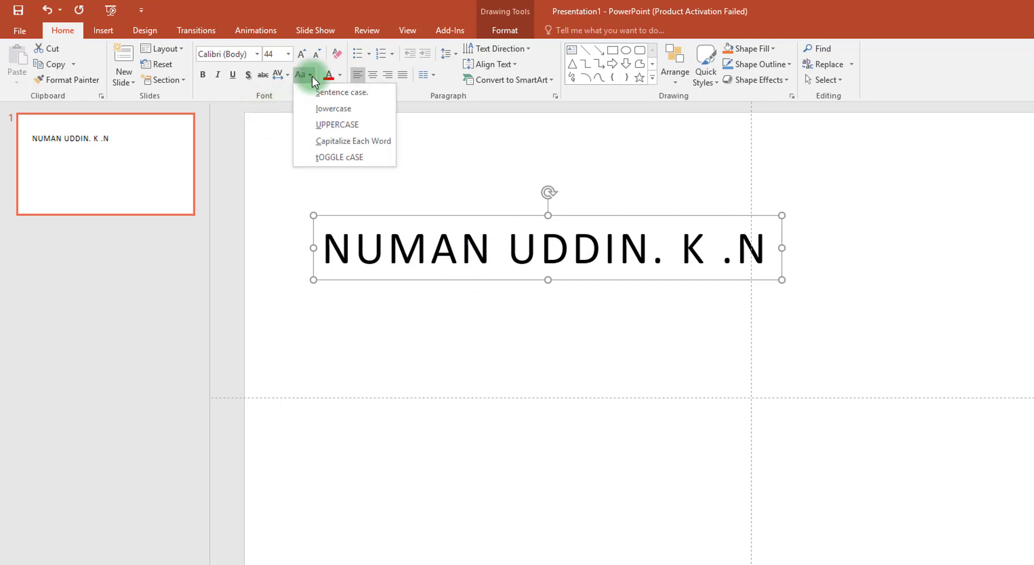
left_click(358, 153)
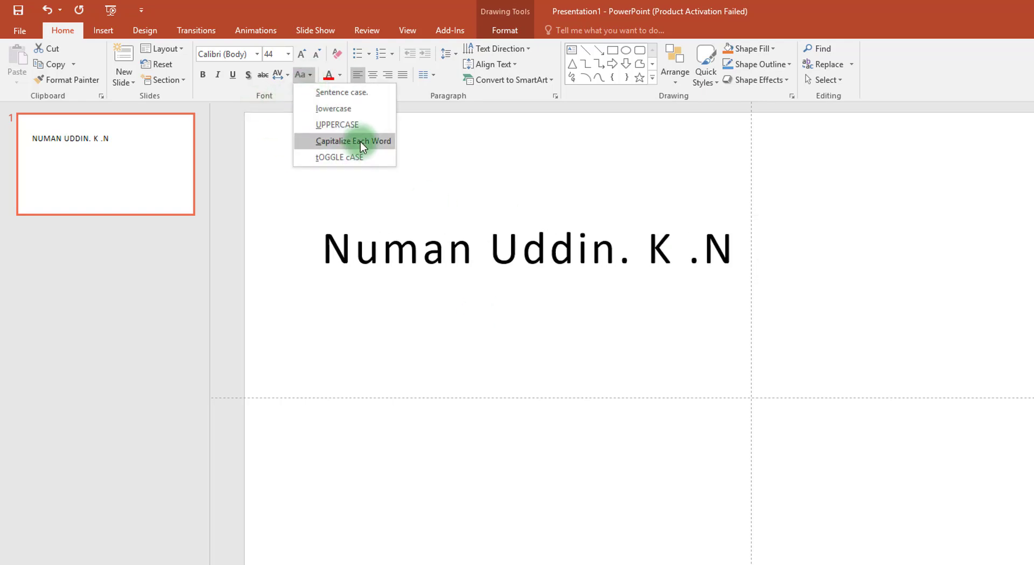
left_click(361, 141)
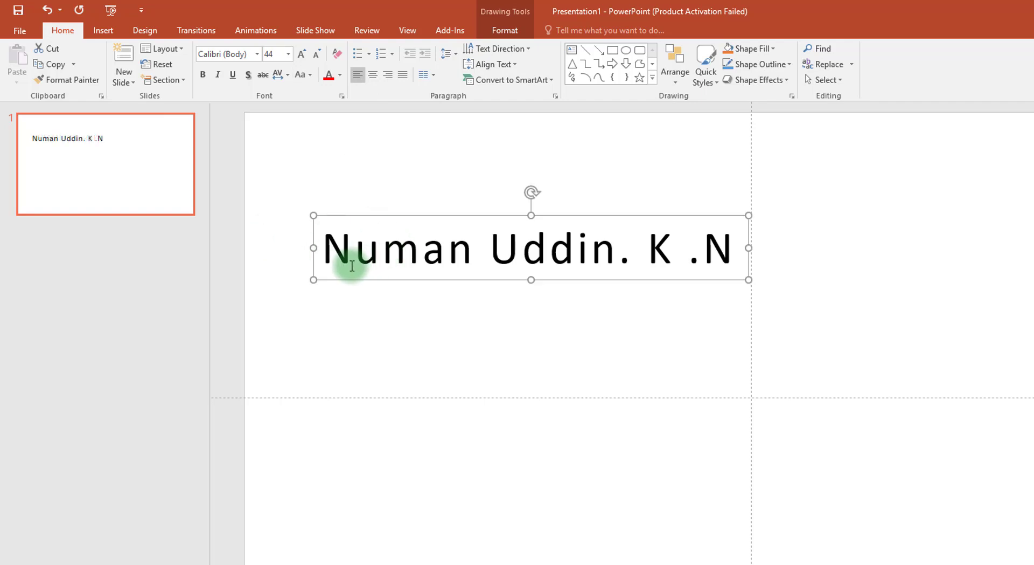
left_click_drag(353, 254, 323, 251)
left_click_drag(488, 251, 506, 251)
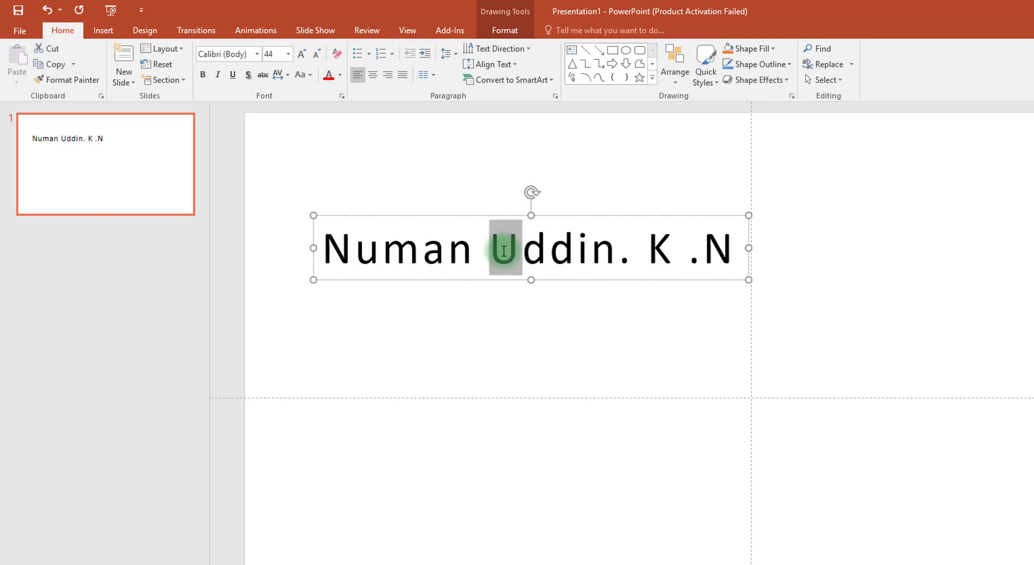
left_click(503, 253)
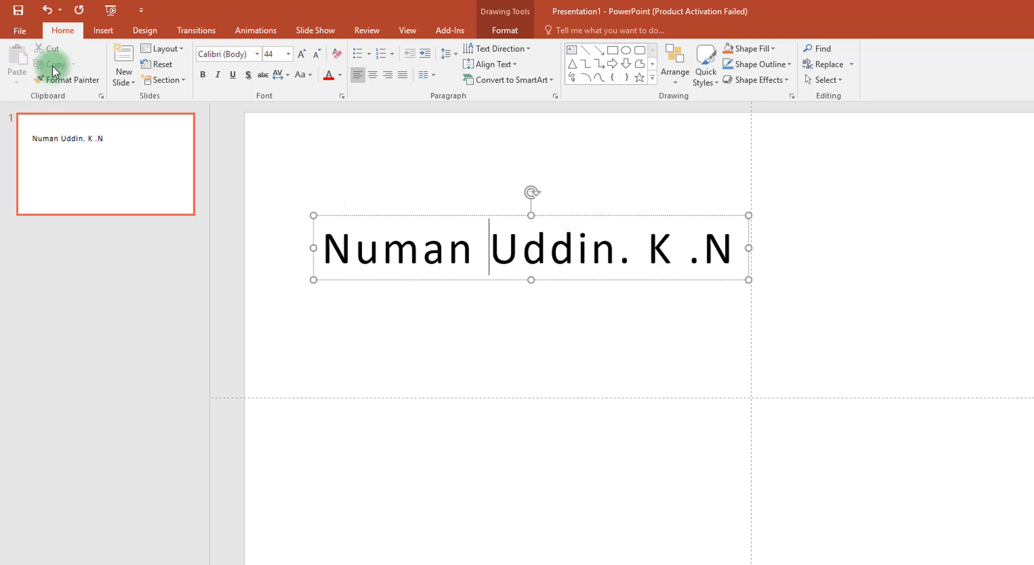
Toggle the second word's case, capitalize each word again, then toggle case on the whole title
left_click(308, 74)
left_click(347, 152)
left_click(355, 142)
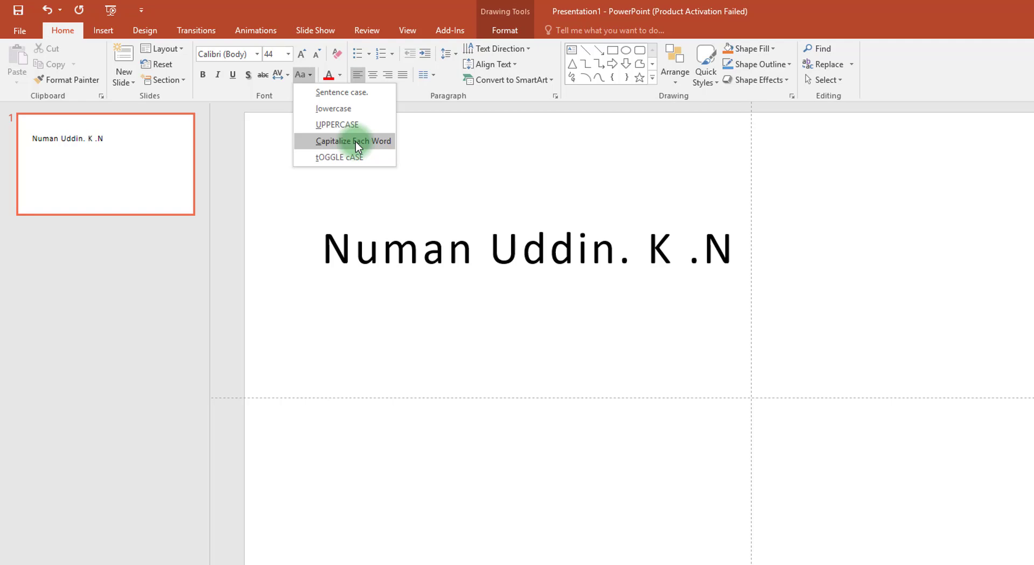
left_click(416, 143)
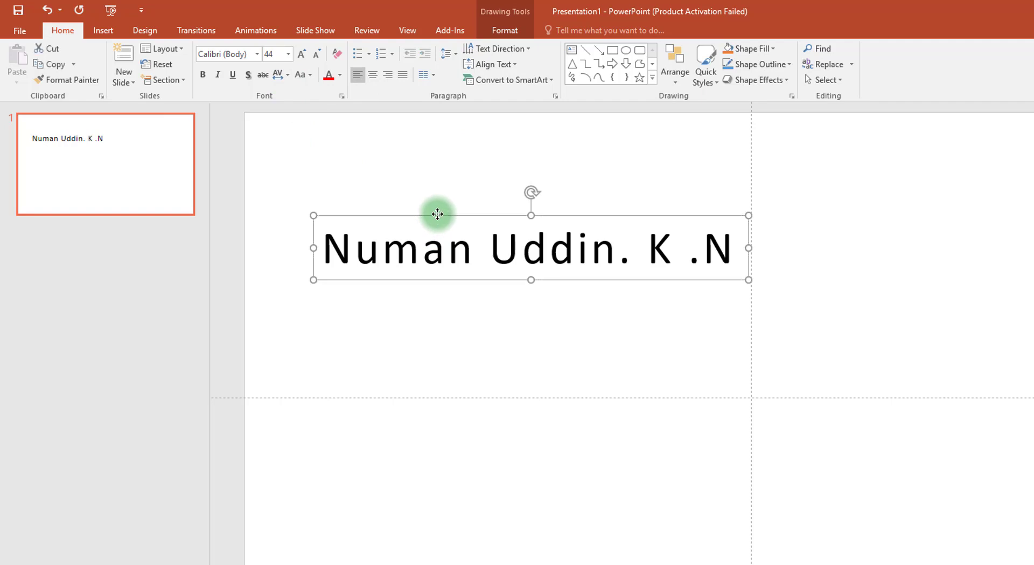
left_click(303, 74)
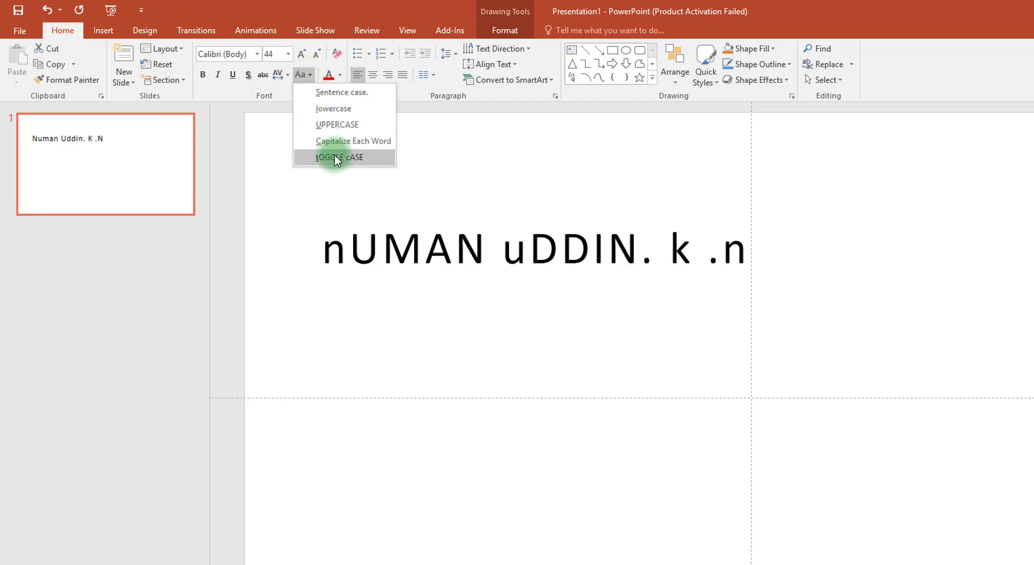
left_click(341, 157)
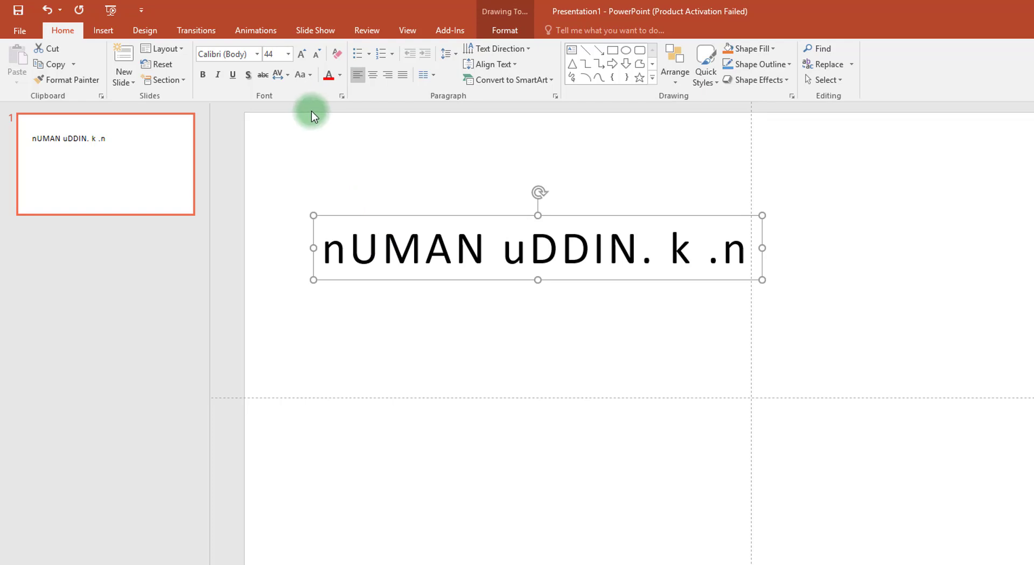
left_click(301, 74)
left_click(303, 93)
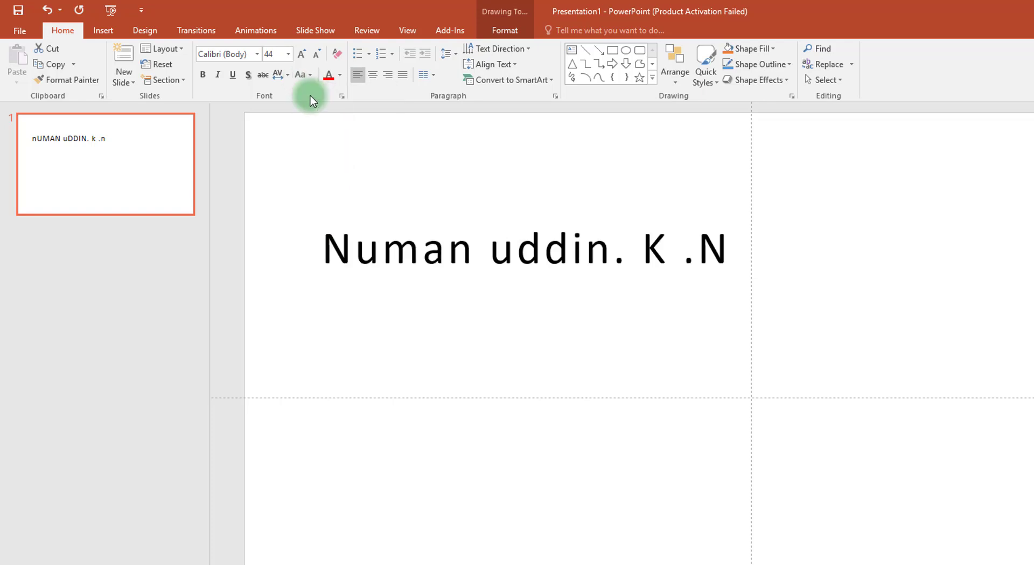
left_click(725, 252)
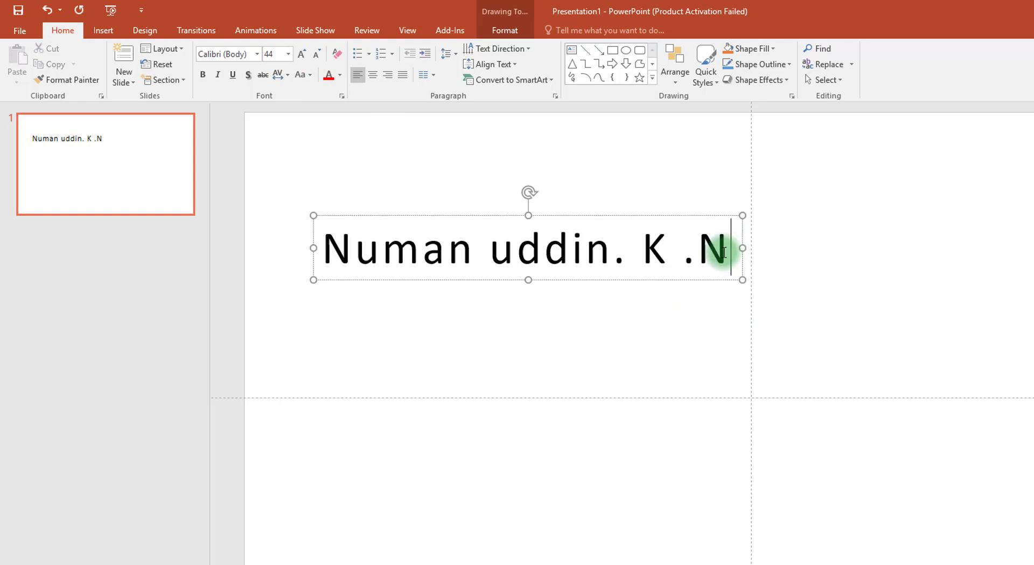
key("BackSpace")
key("BackSpace")
key("BackSpace")
key("BackSpace")
key("BackSpace")
key("BackSpace")
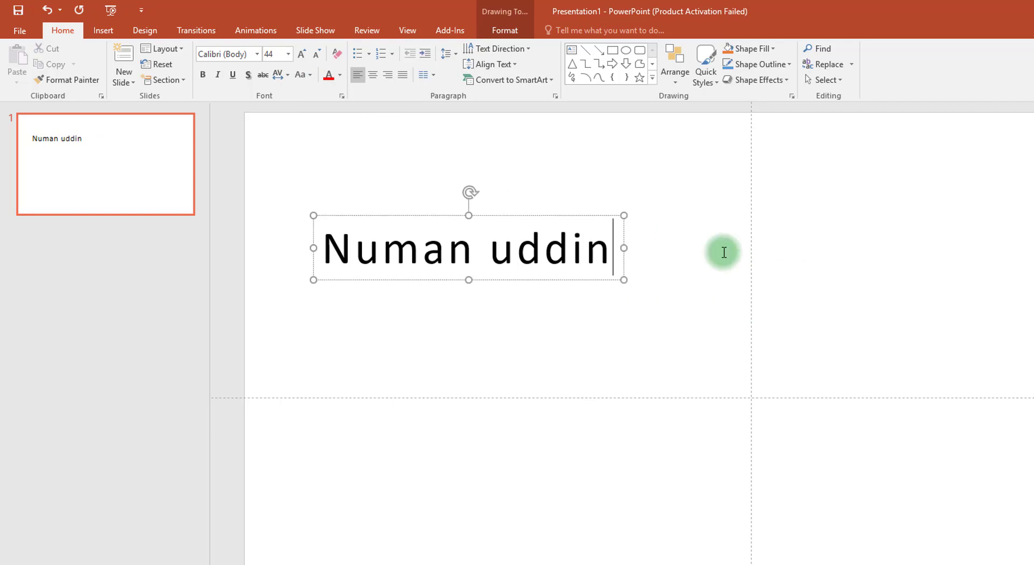
left_click(679, 340)
left_click(404, 216)
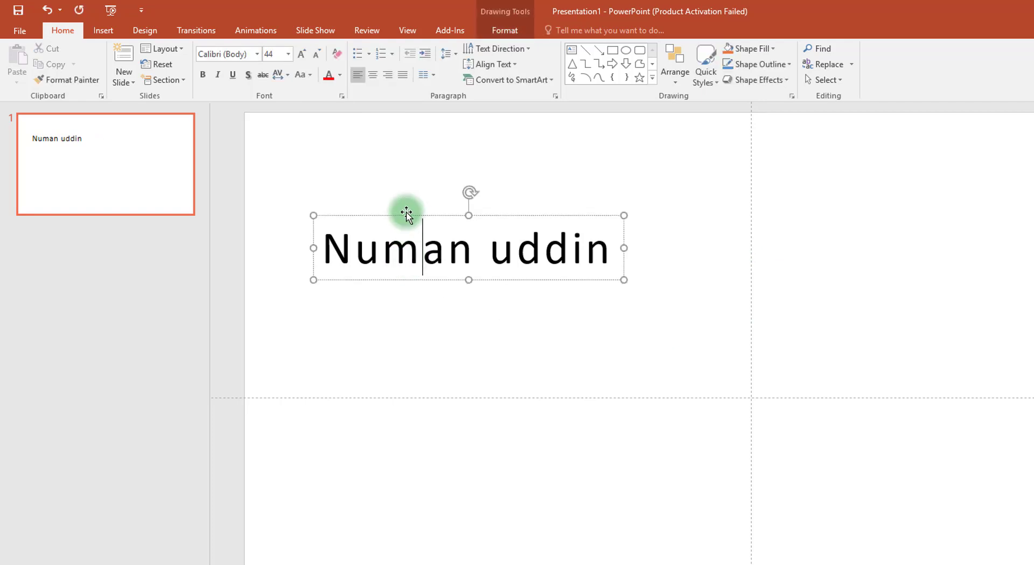
left_click(257, 54)
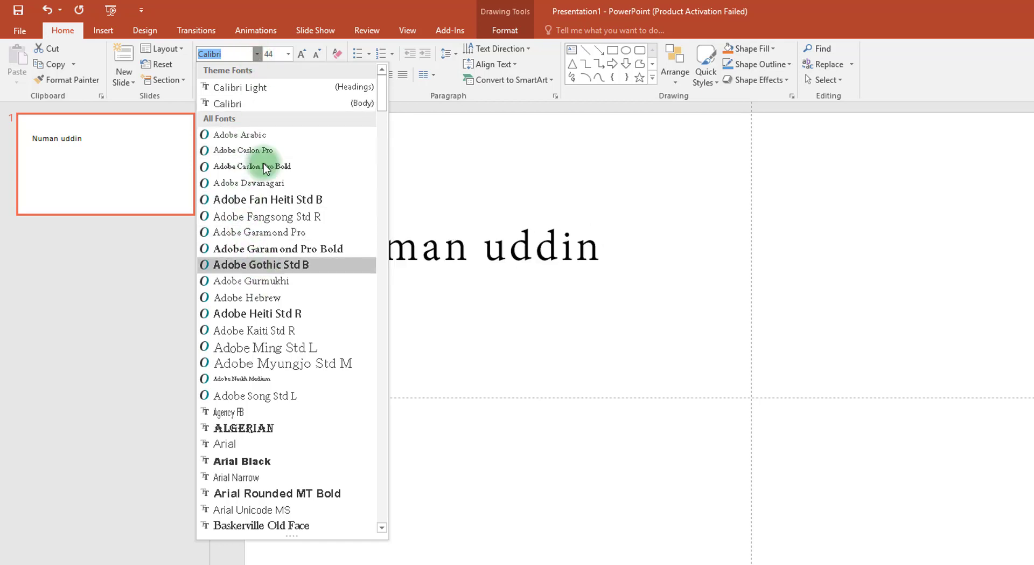
left_click(597, 279)
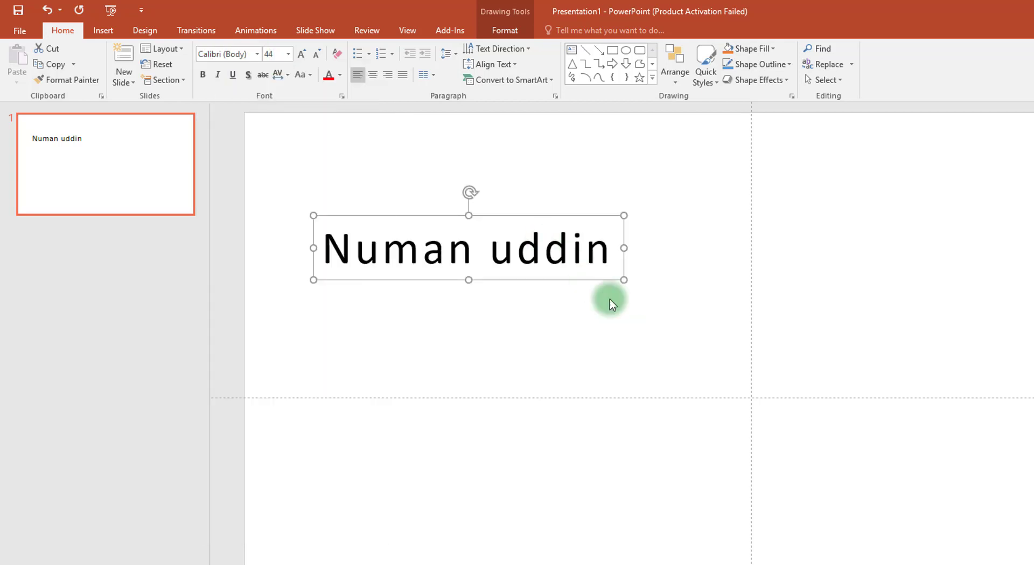
left_click(572, 249)
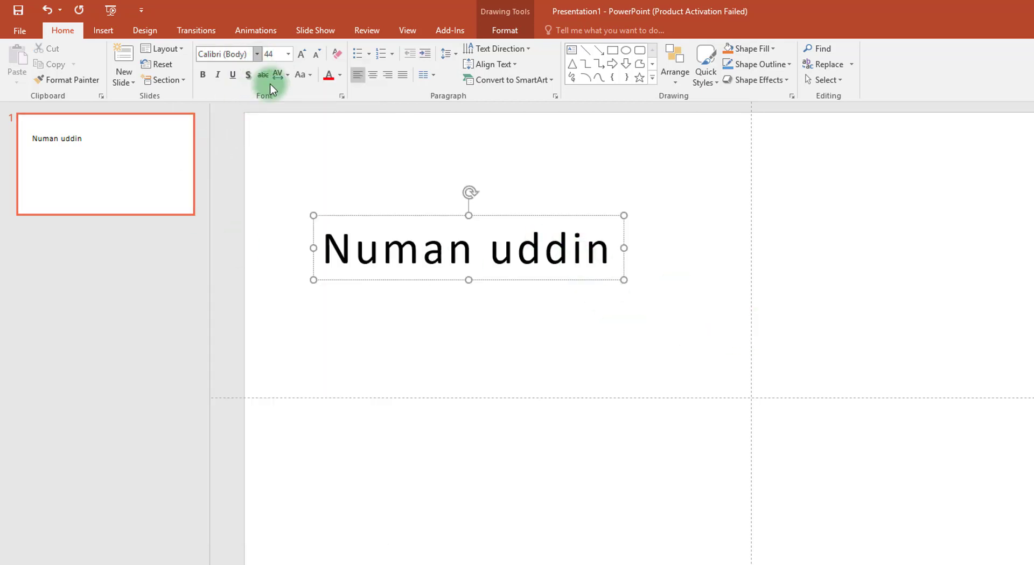
left_click(257, 54)
left_click(530, 214)
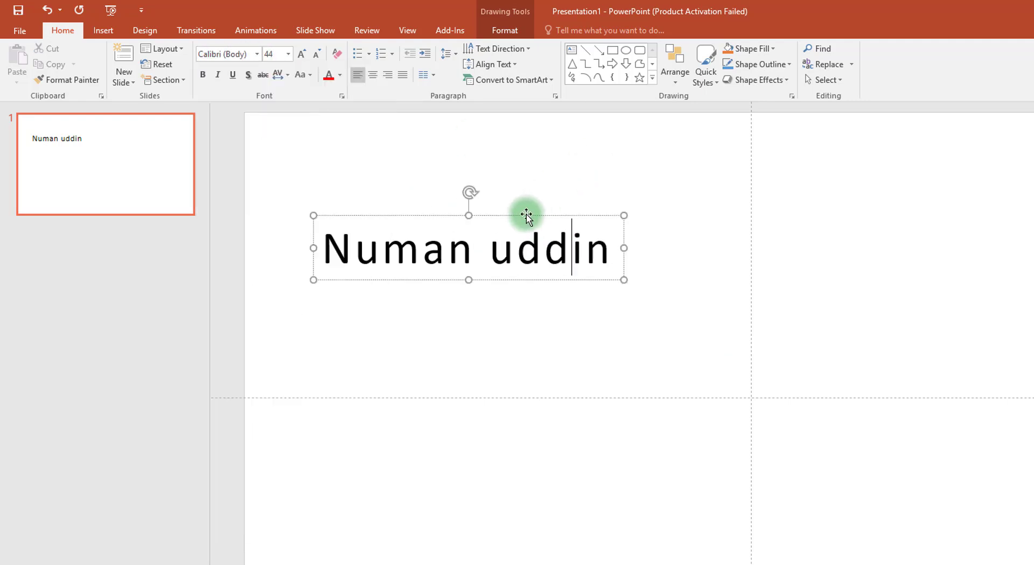
left_click_drag(526, 215, 709, 215)
left_click(339, 144)
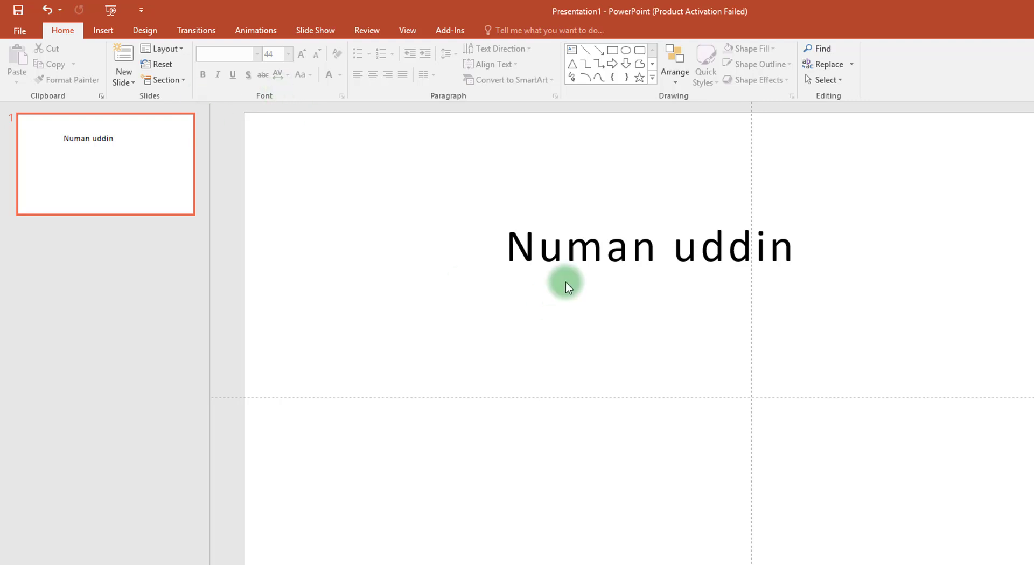
left_click(565, 248)
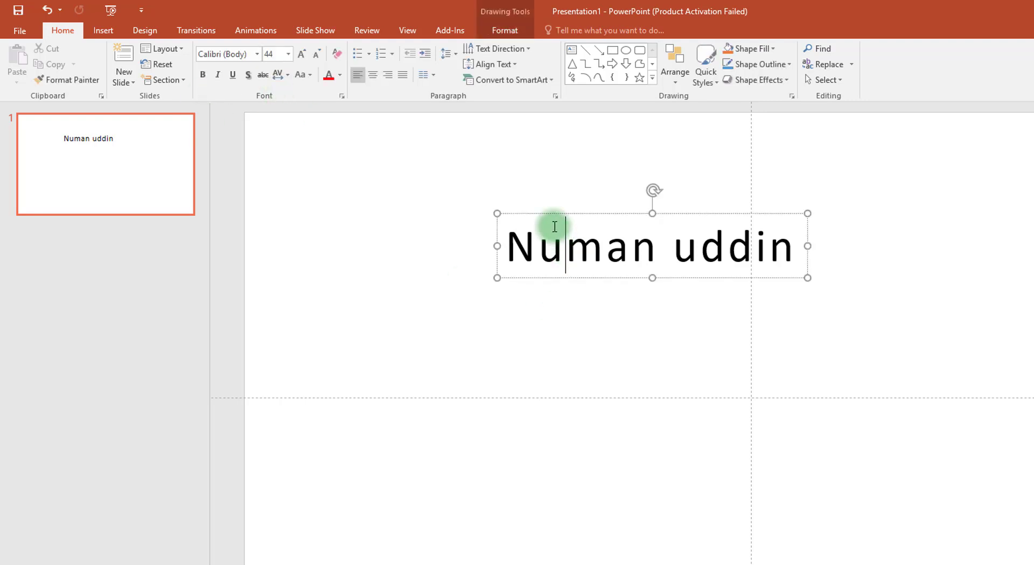
left_click(256, 60)
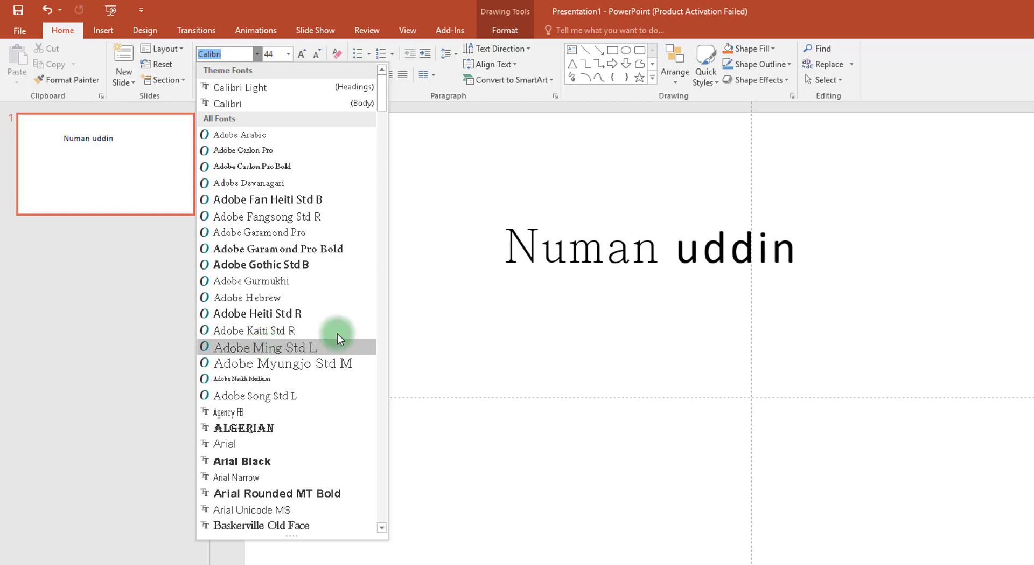
left_click(587, 361)
left_click(710, 252)
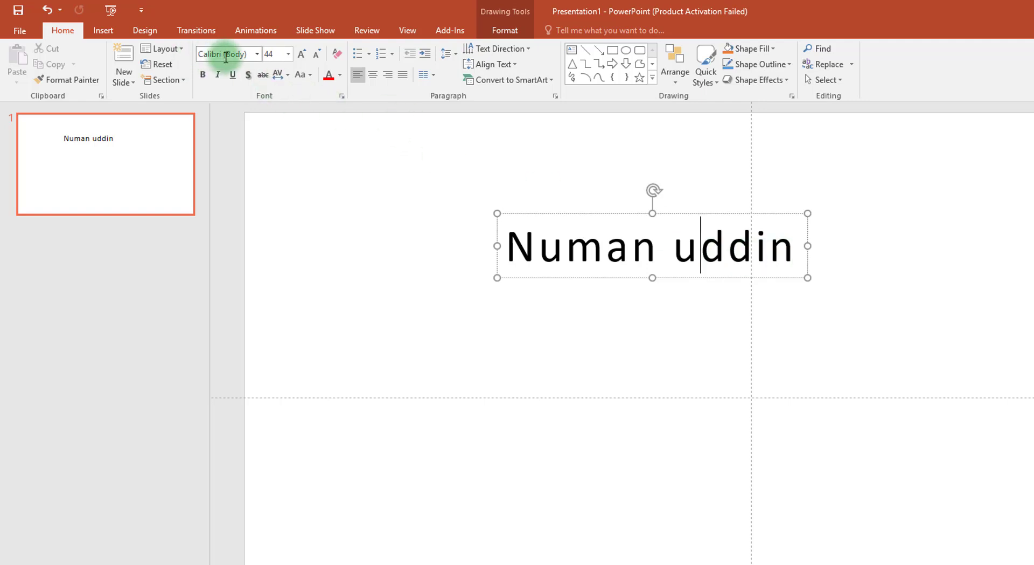
left_click(257, 54)
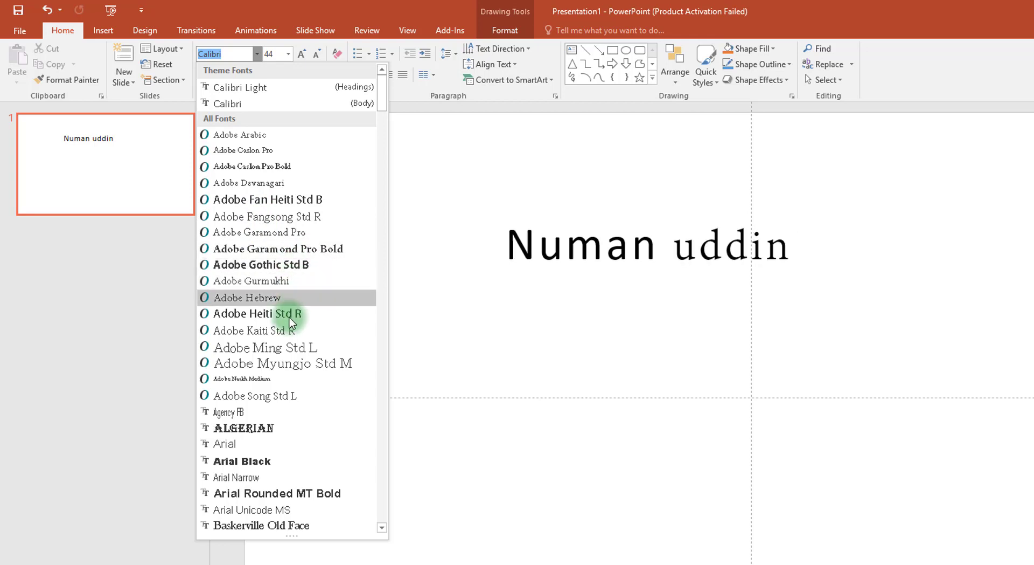
left_click(593, 324)
left_click(613, 216)
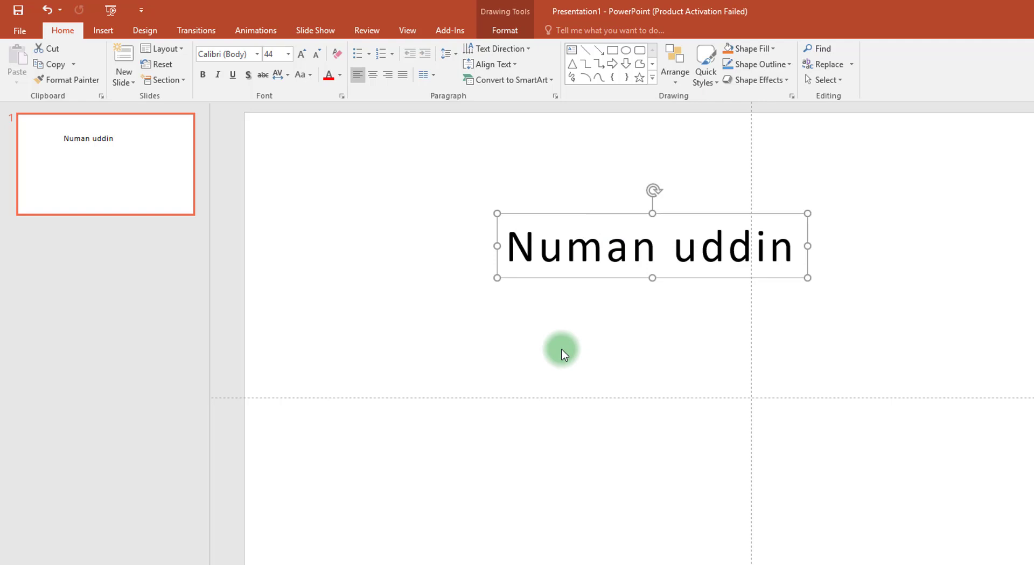
triple_click(593, 261)
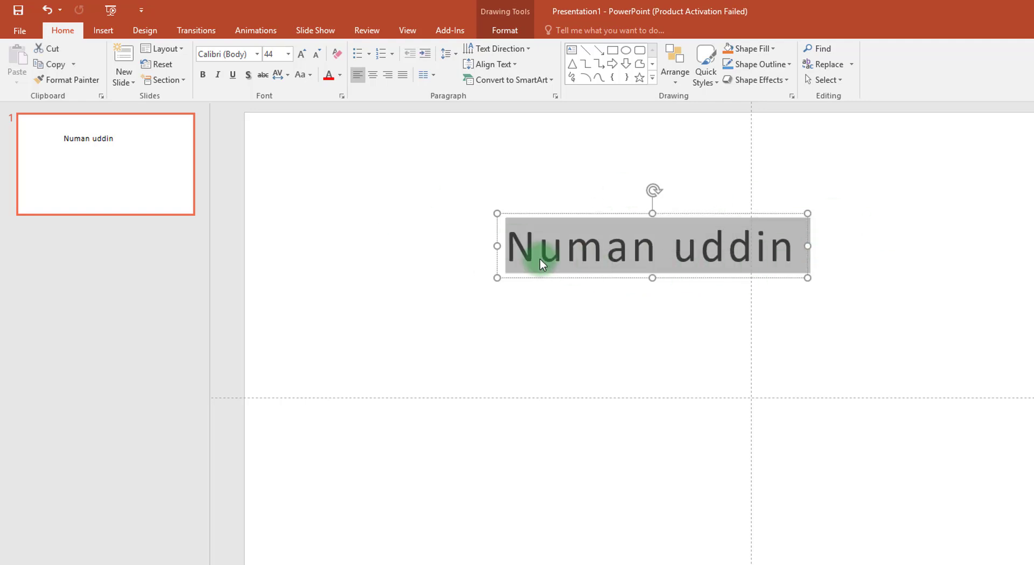
left_click(258, 54)
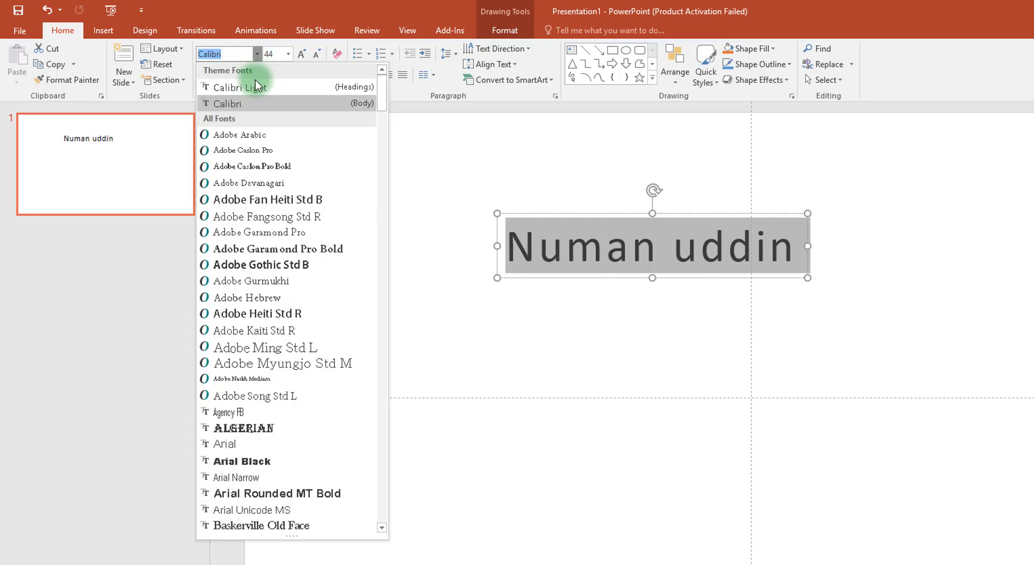
scroll(269, 267, "down", 3)
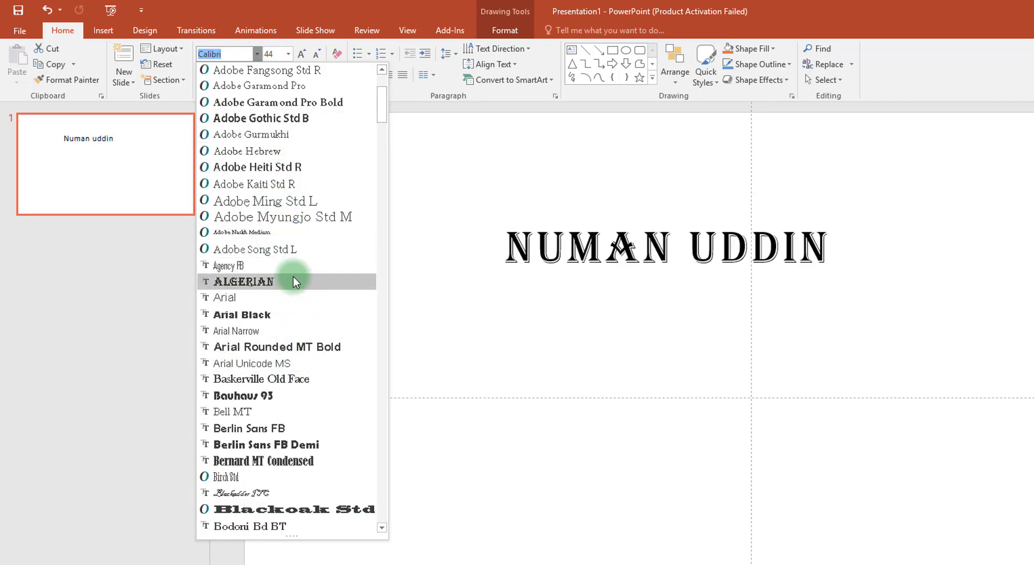
scroll(288, 362, "up", 3)
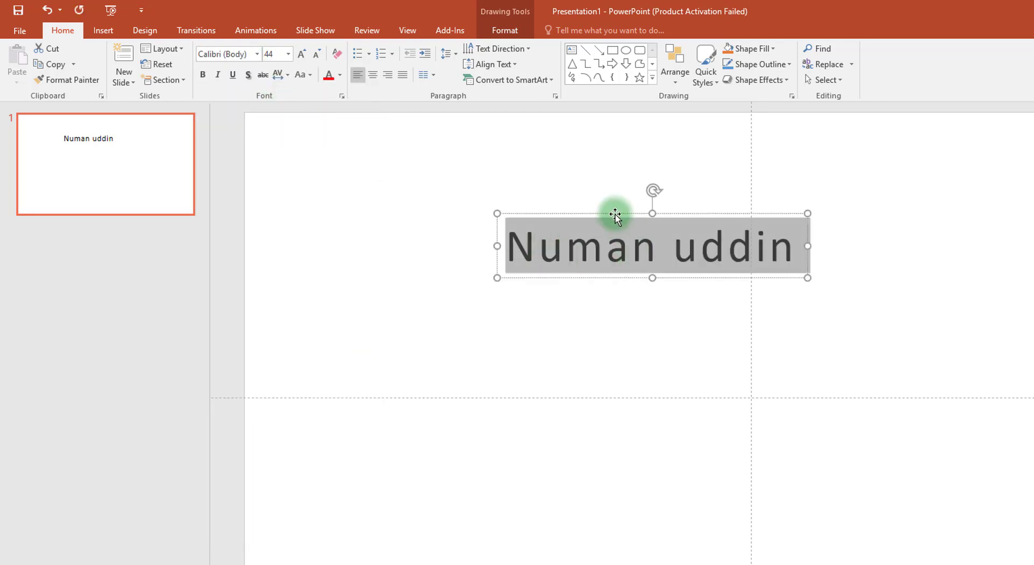
left_click(247, 58)
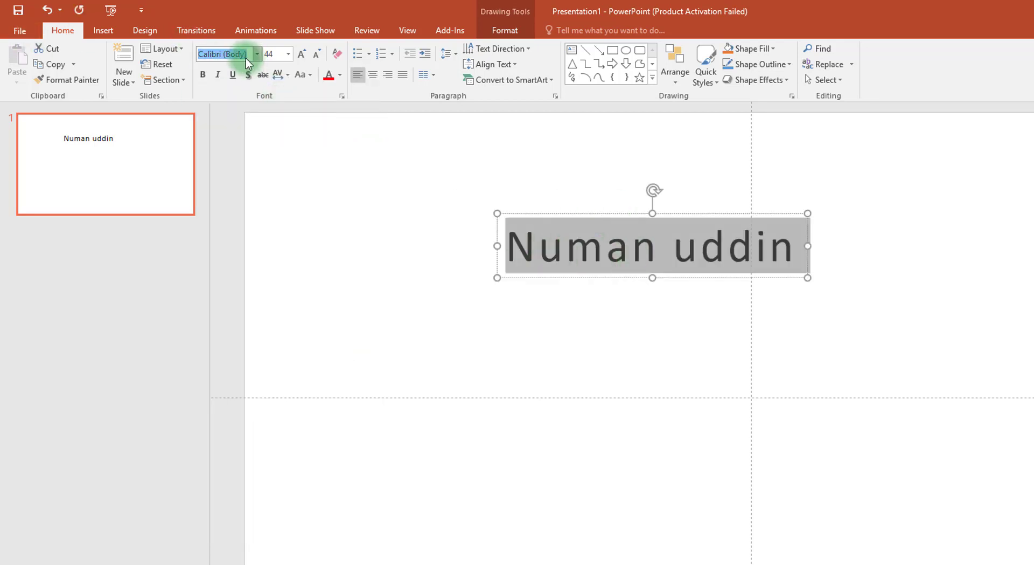
left_click(338, 166)
left_click(514, 226)
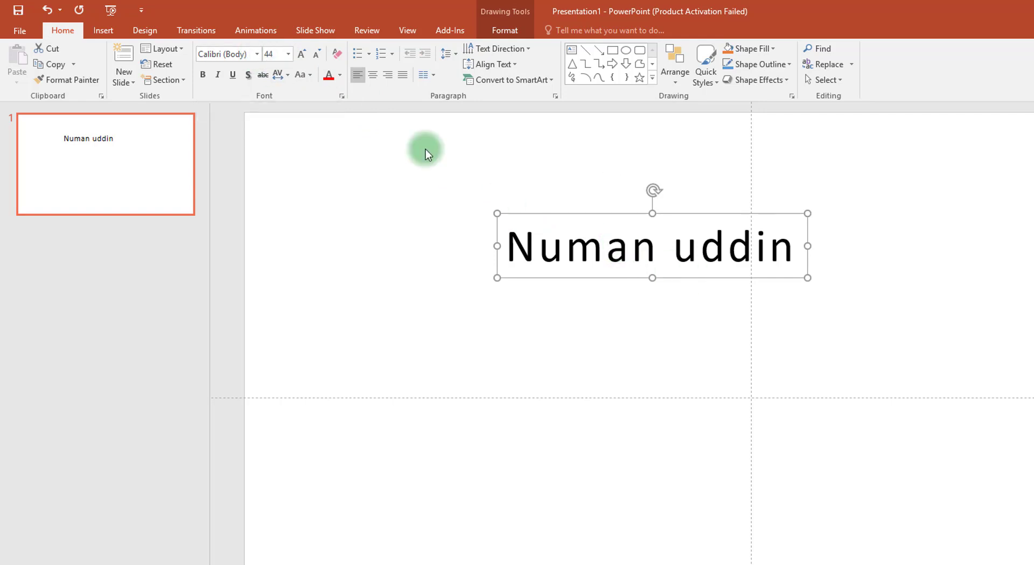
left_click_drag(612, 213, 498, 198)
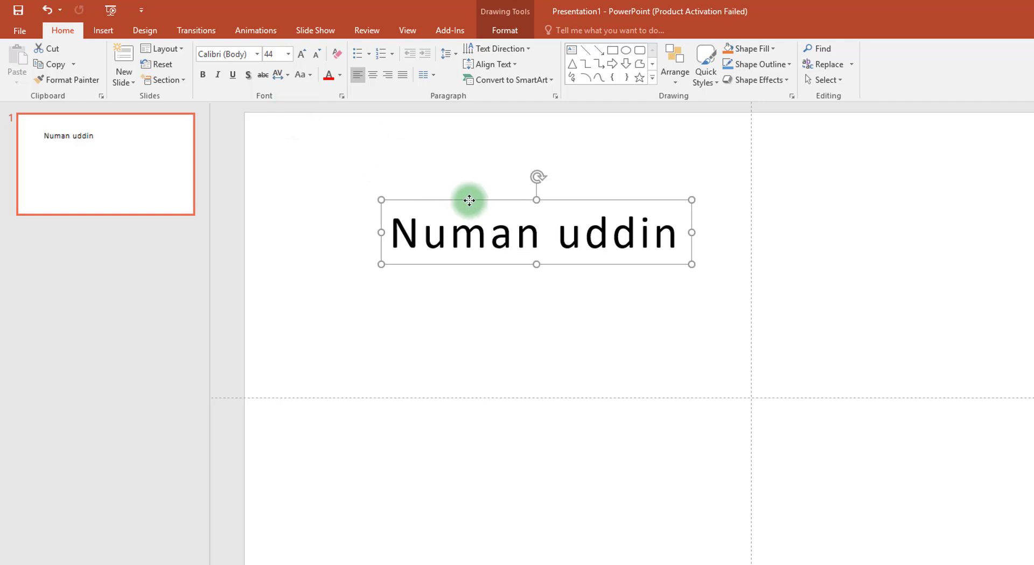
left_click(288, 54)
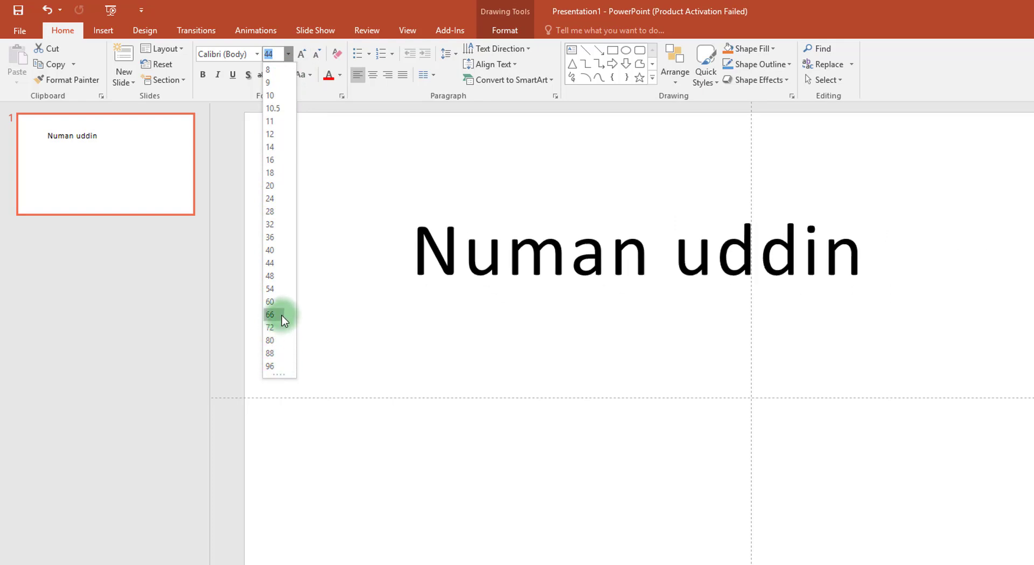
left_click(276, 56)
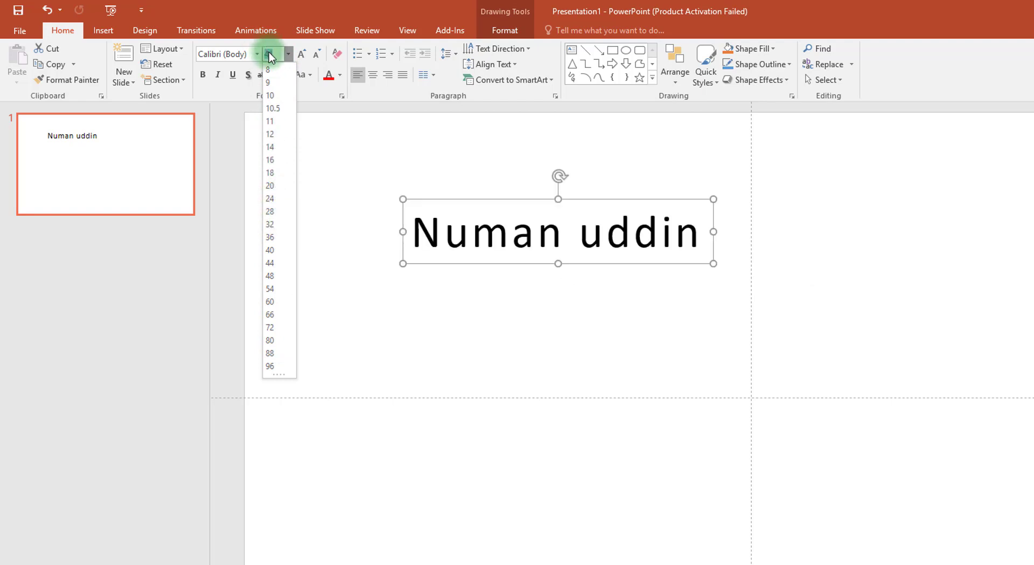
type("29")
key("Return")
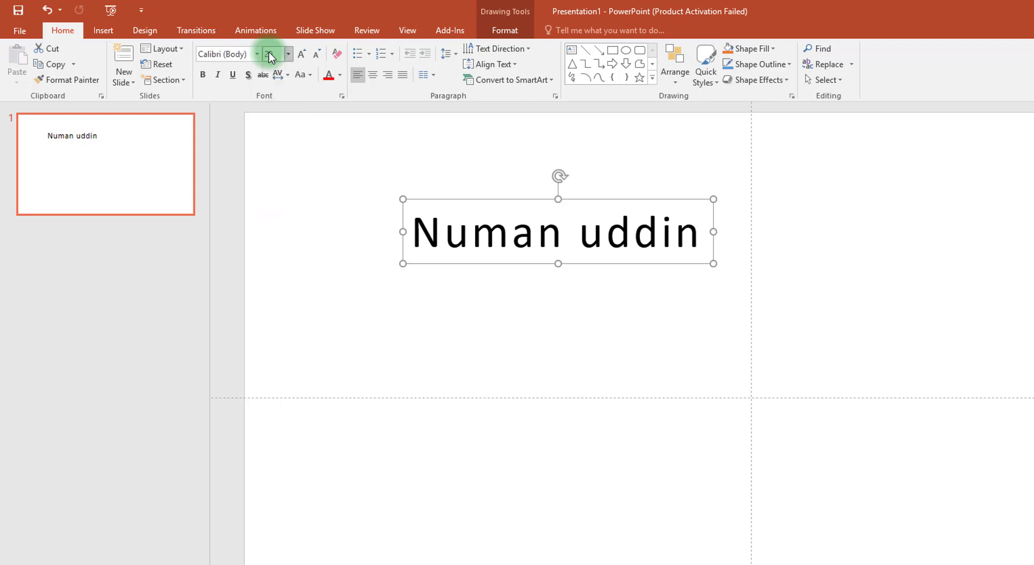
left_click(405, 231)
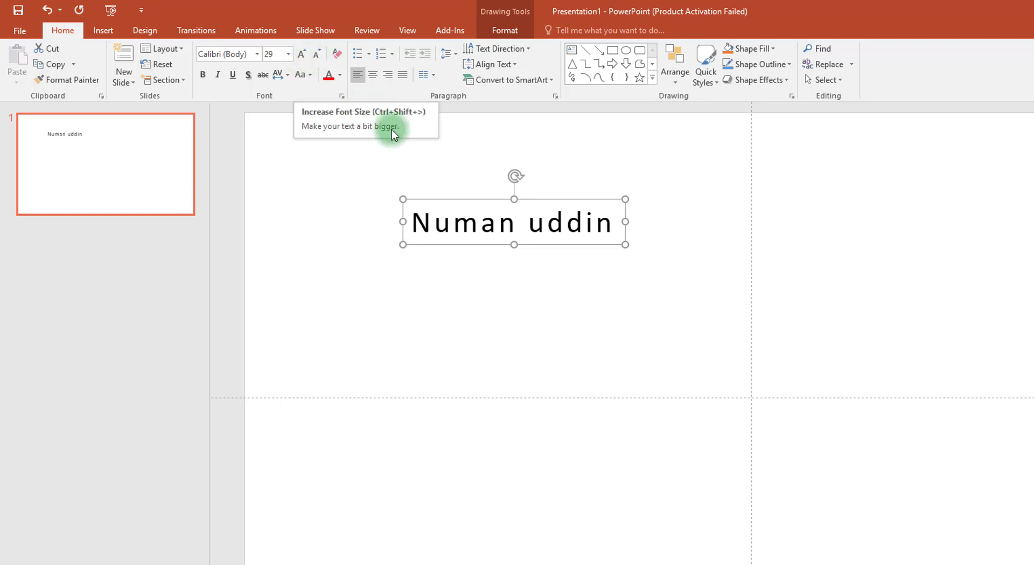
Step the font size up to 60 pt, down to 32 pt, then back up to 44 pt
left_click(303, 54)
left_click(302, 54)
left_click(302, 54)
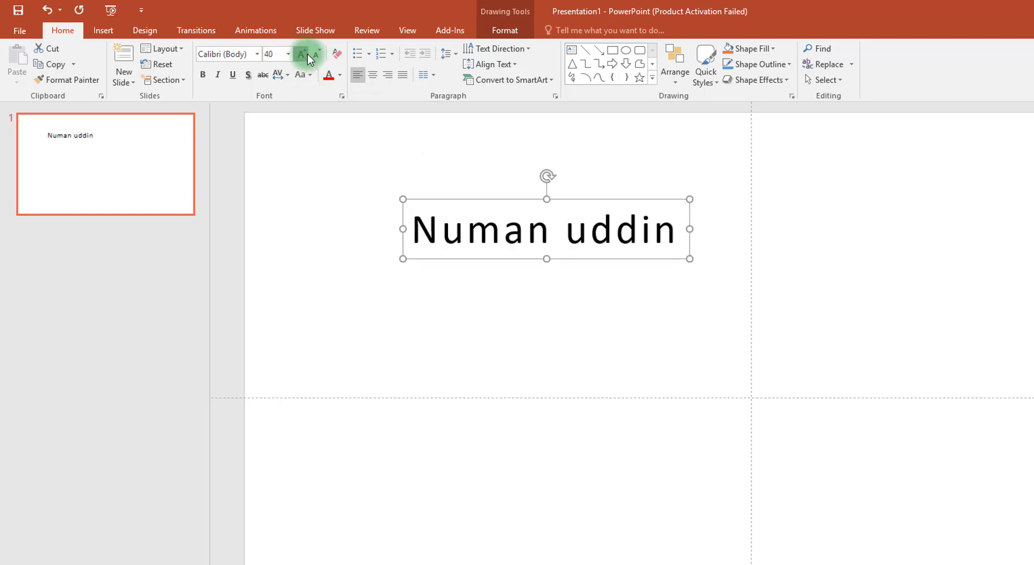
left_click(303, 54)
left_click(304, 54)
left_click(303, 54)
left_click(303, 54)
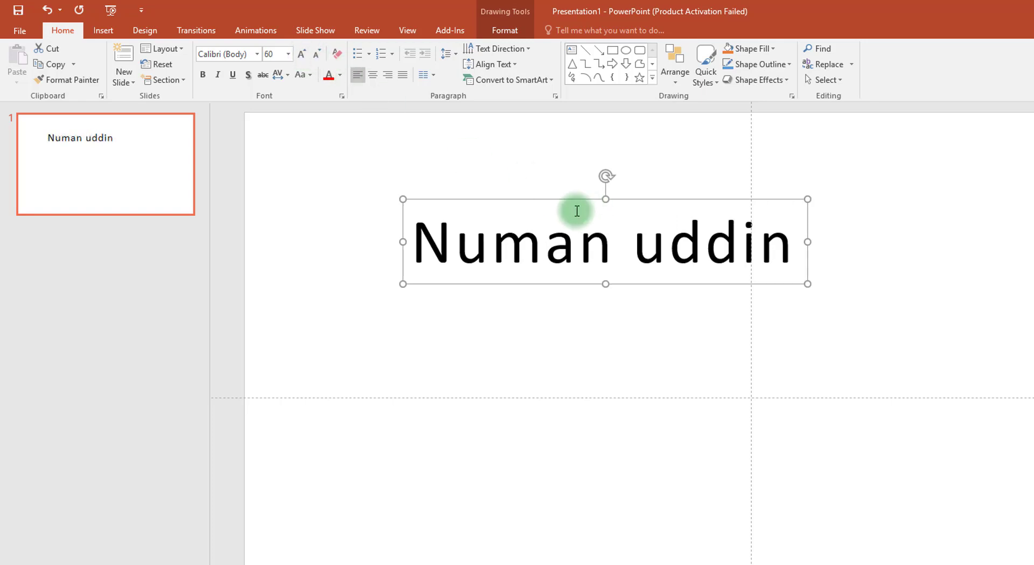
left_click(317, 54)
left_click(318, 54)
left_click(317, 54)
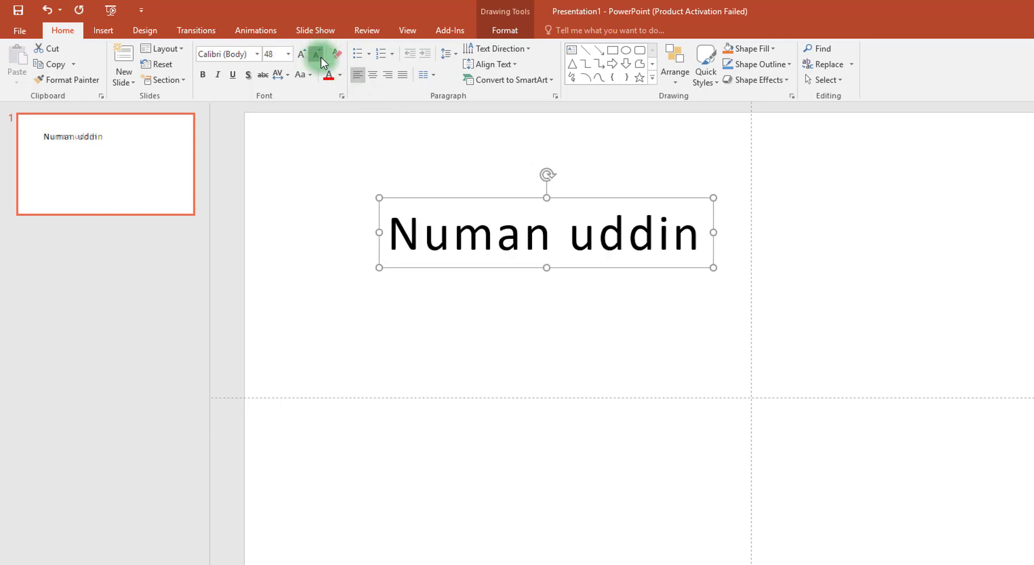
left_click(318, 54)
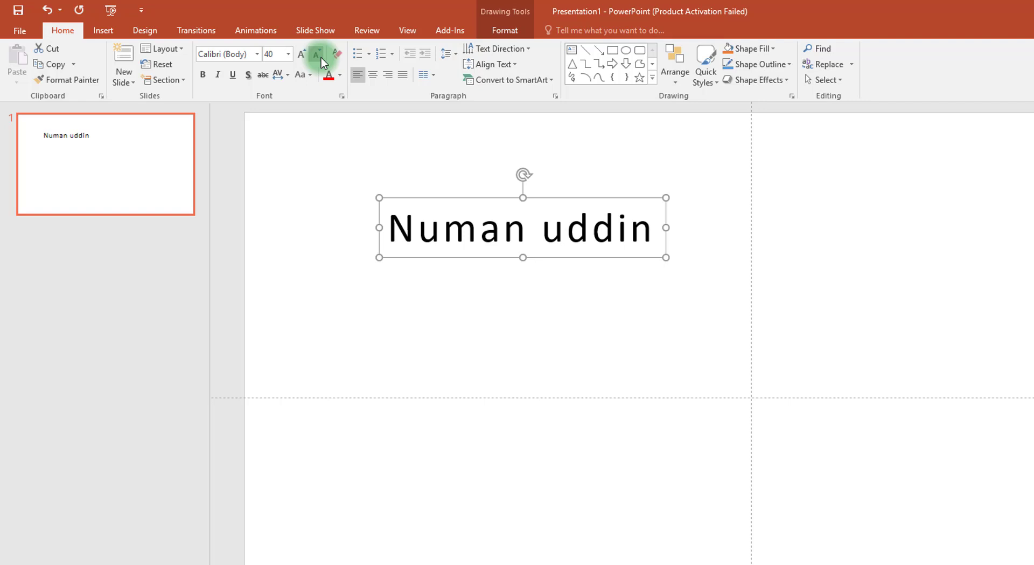
left_click(318, 54)
left_click(318, 55)
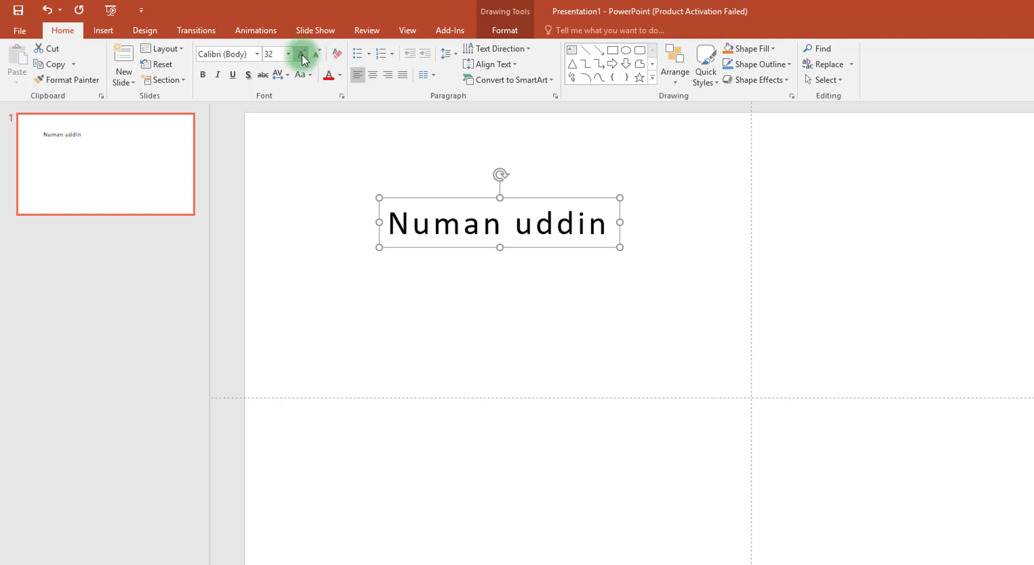
left_click(302, 54)
left_click(302, 54)
left_click(302, 54)
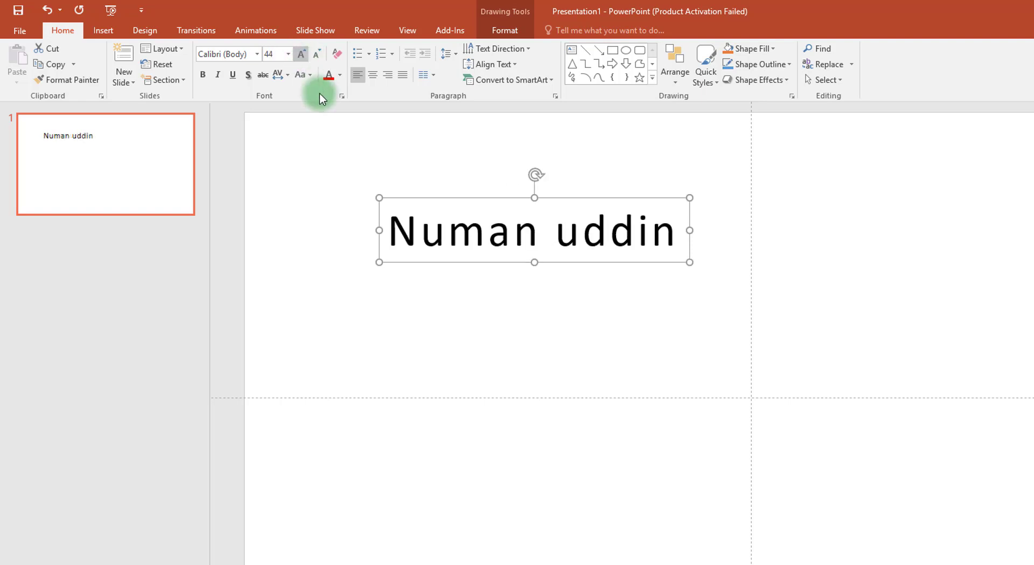
left_click(501, 323)
left_click(483, 237)
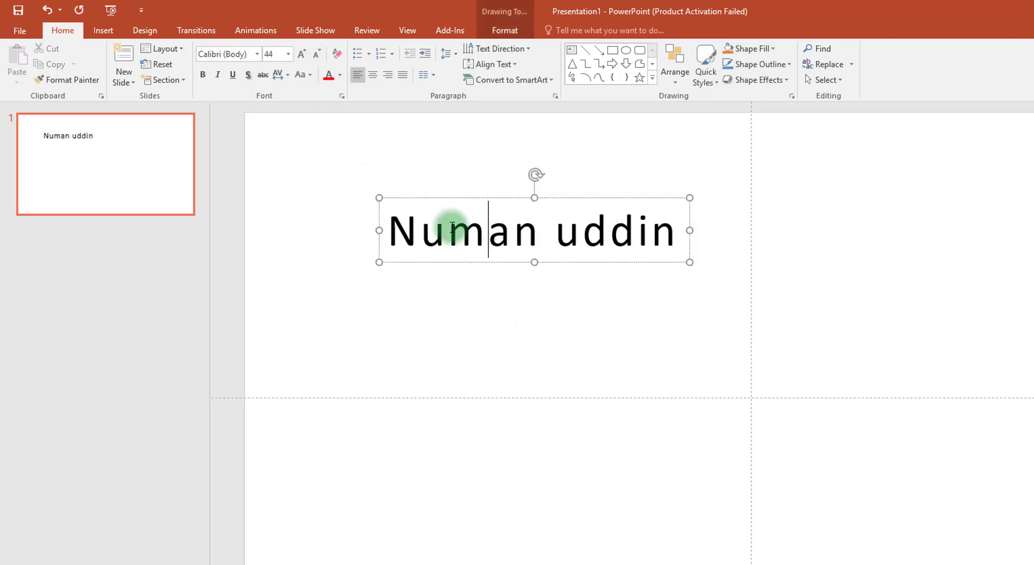
left_click(443, 199)
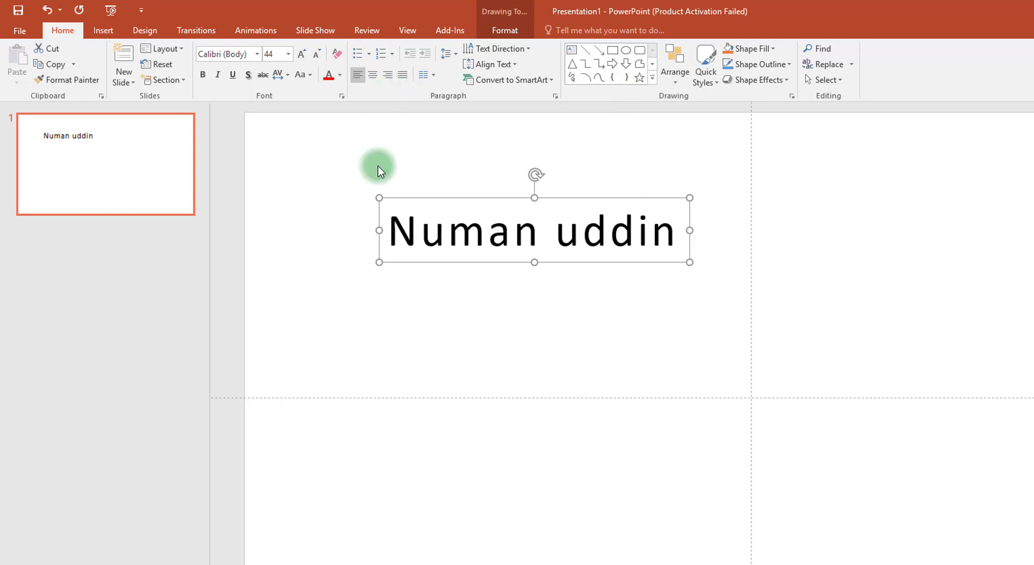
Move the box lower, reset its formatting, and enlarge the text to 40 pt
left_click_drag(437, 198, 426, 232)
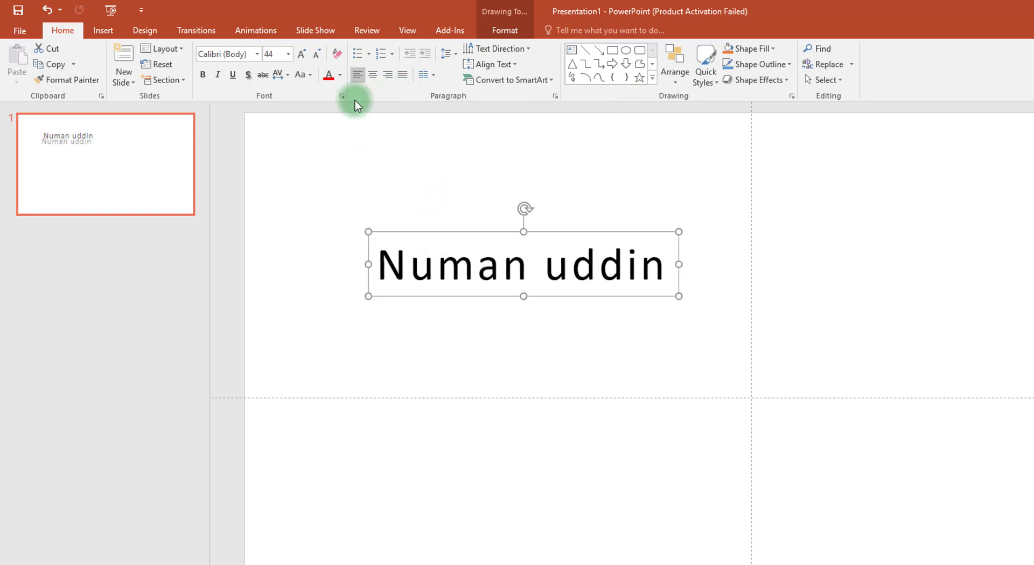
left_click(334, 56)
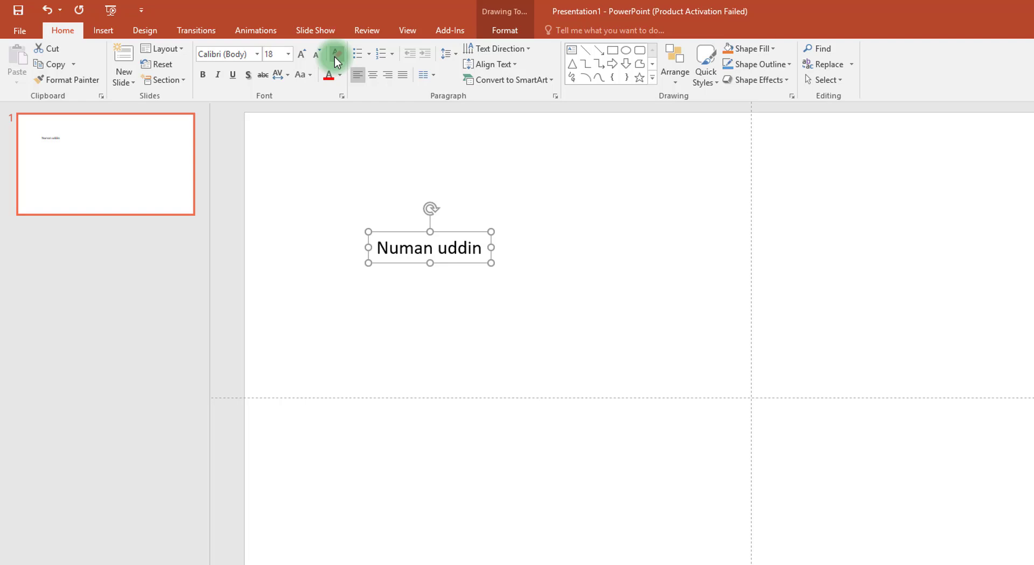
left_click(302, 54)
left_click(301, 54)
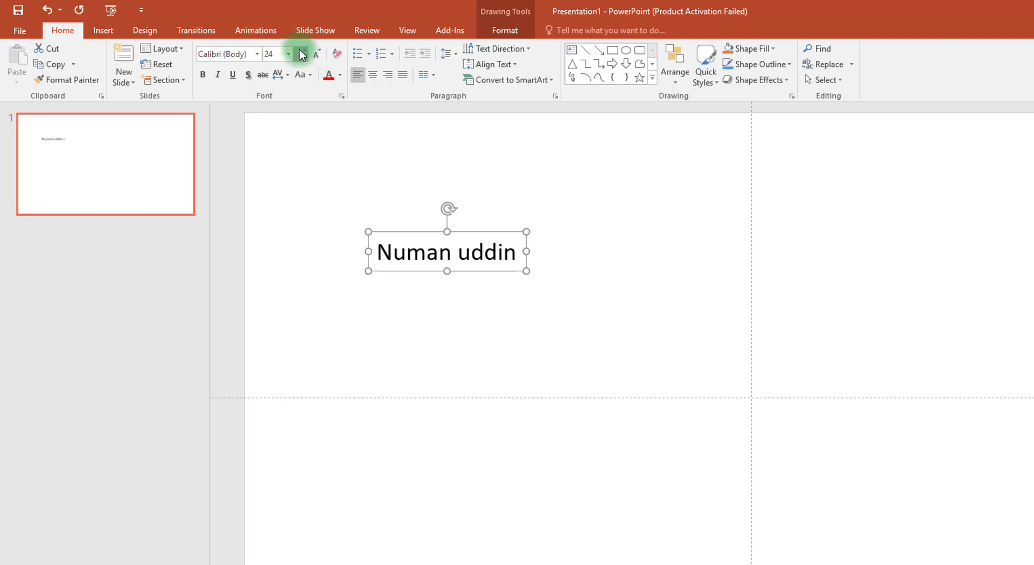
left_click(301, 54)
left_click(301, 54)
left_click(301, 54)
left_click(301, 54)
Reposition the box up and right, then open More Colors for the font colour
left_click_drag(557, 233, 602, 213)
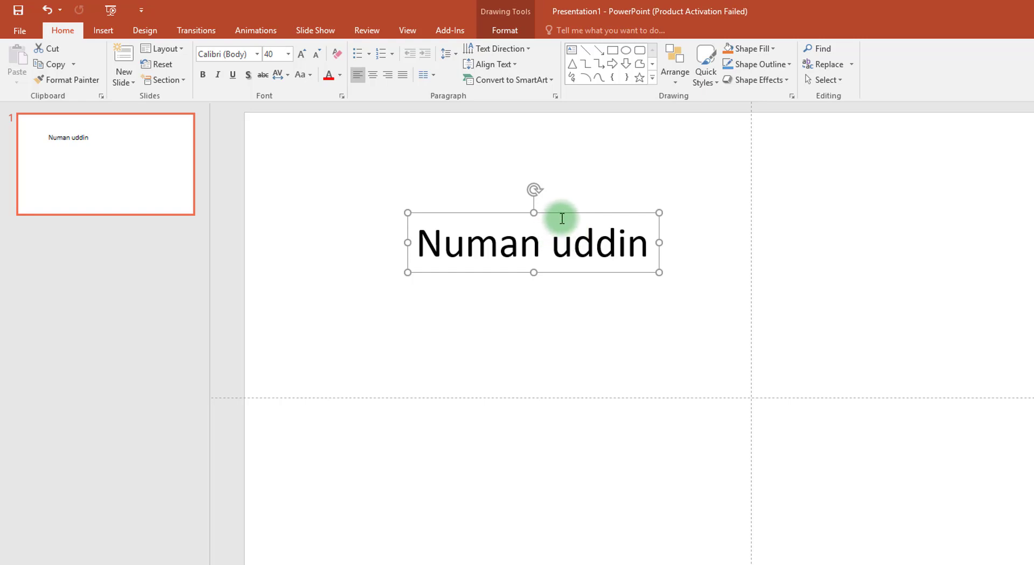
left_click_drag(562, 217, 568, 211)
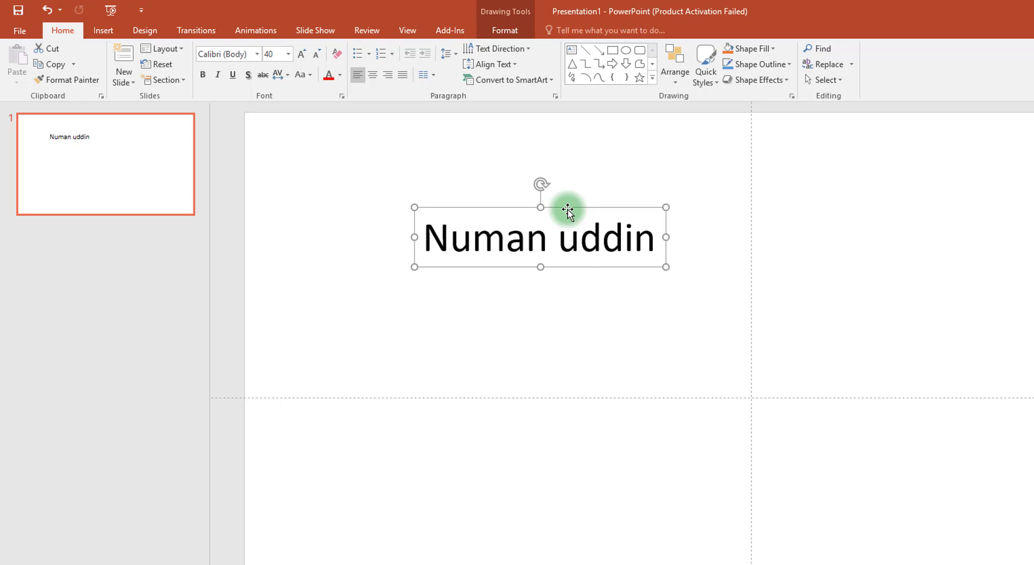
left_click(340, 75)
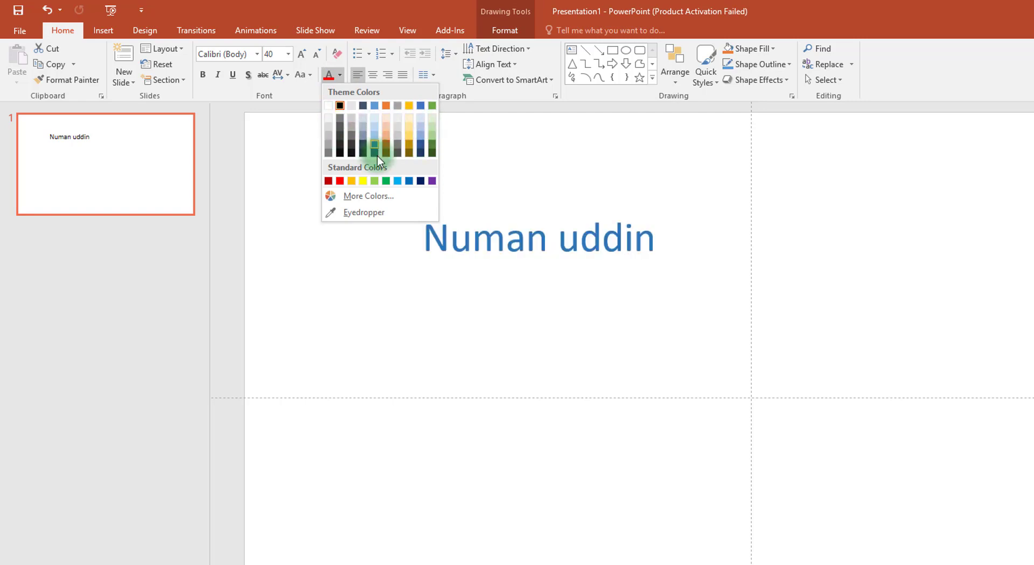
left_click(355, 197)
In the Colors dialog's Custom tab, pick a darkened red from the spectrum
left_click(593, 259)
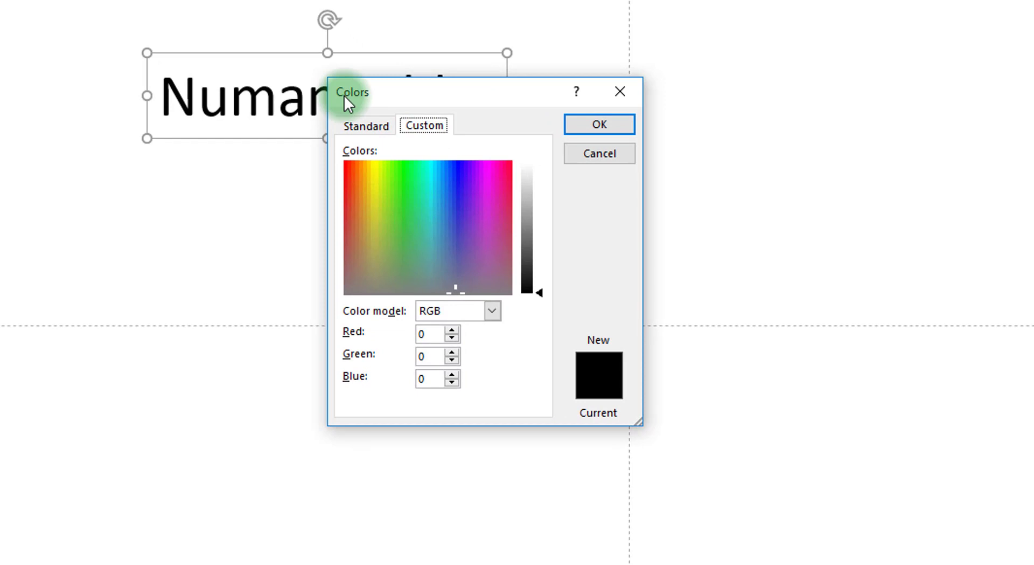
left_click(383, 136)
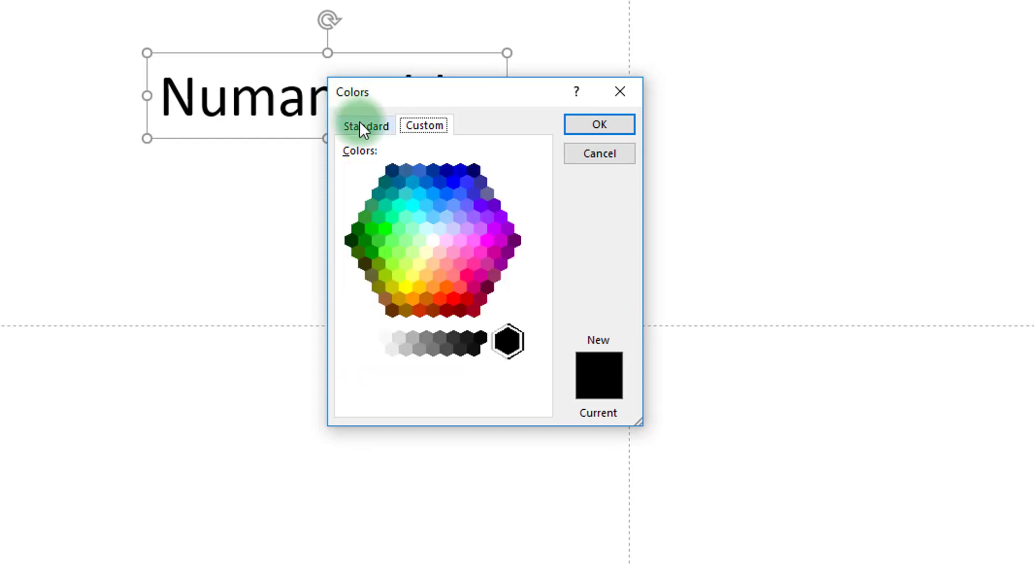
left_click(438, 136)
left_click_drag(447, 188, 345, 165)
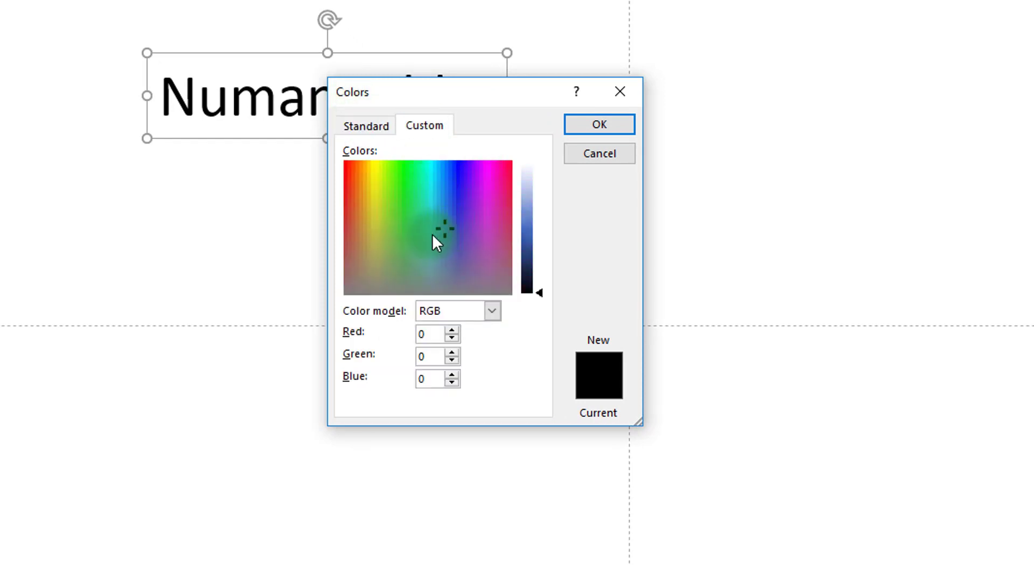
left_click_drag(527, 269, 533, 237)
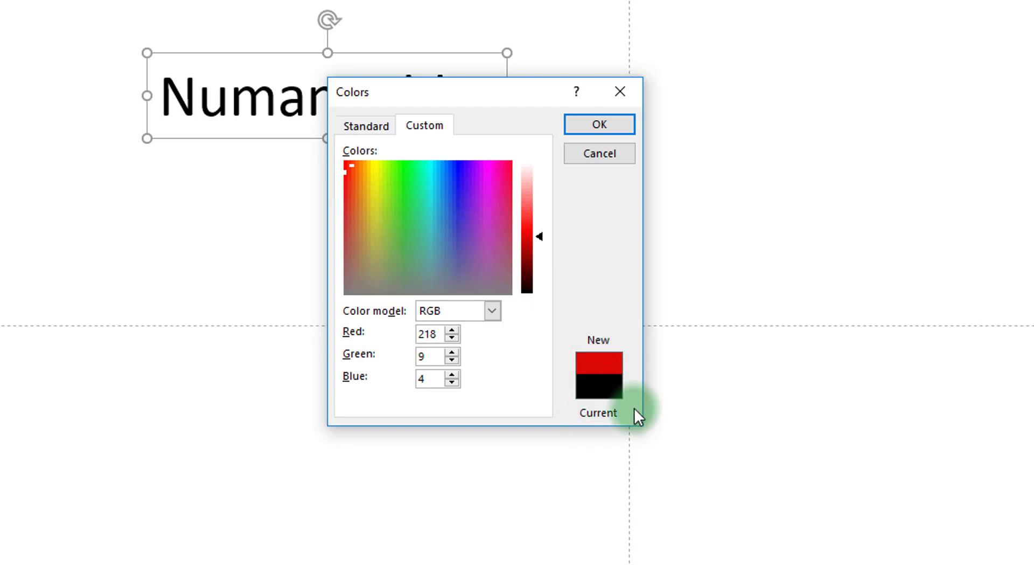
left_click_drag(640, 421, 691, 491)
left_click(608, 156)
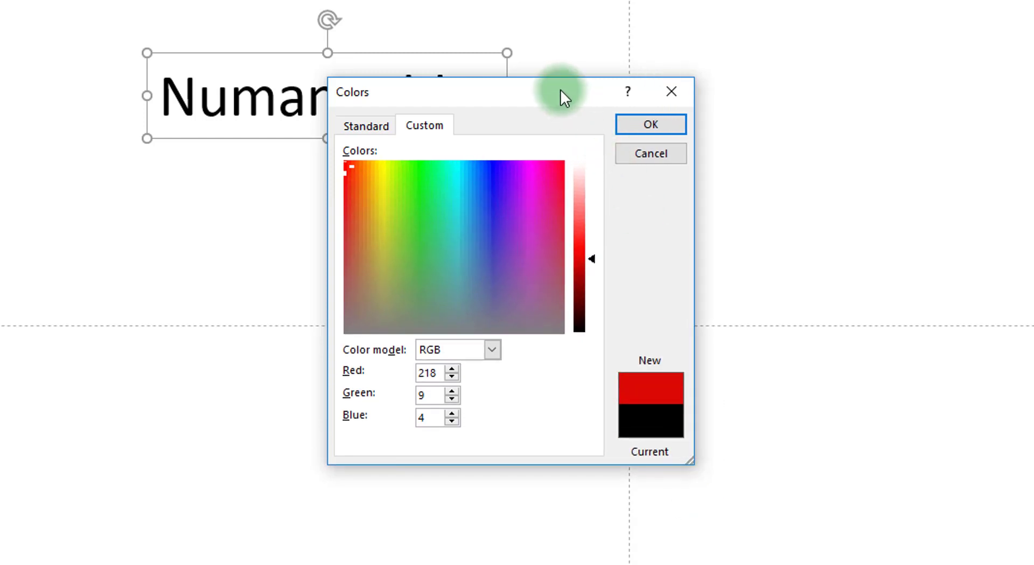
left_click_drag(561, 97, 516, 80)
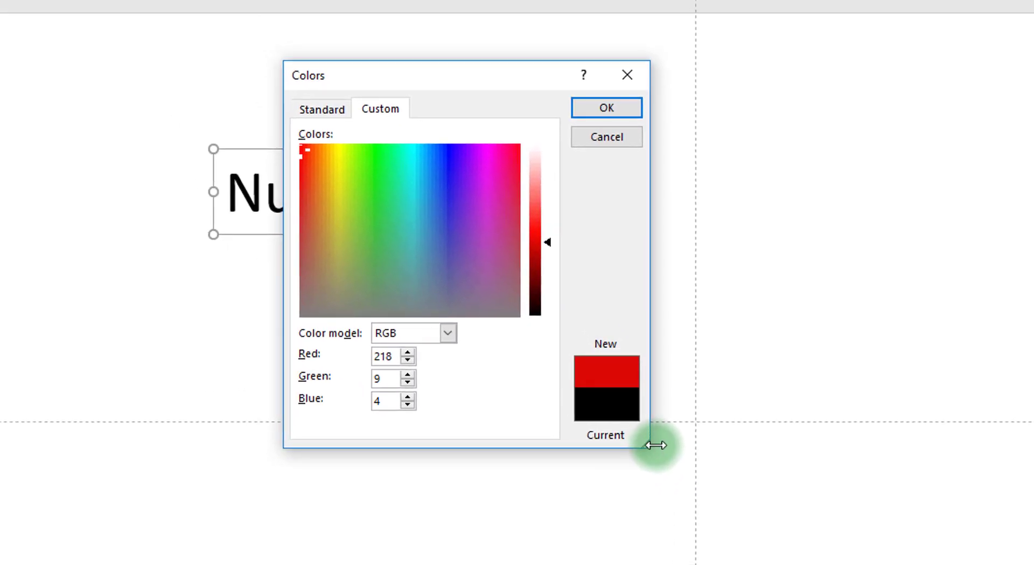
left_click_drag(656, 445, 682, 464)
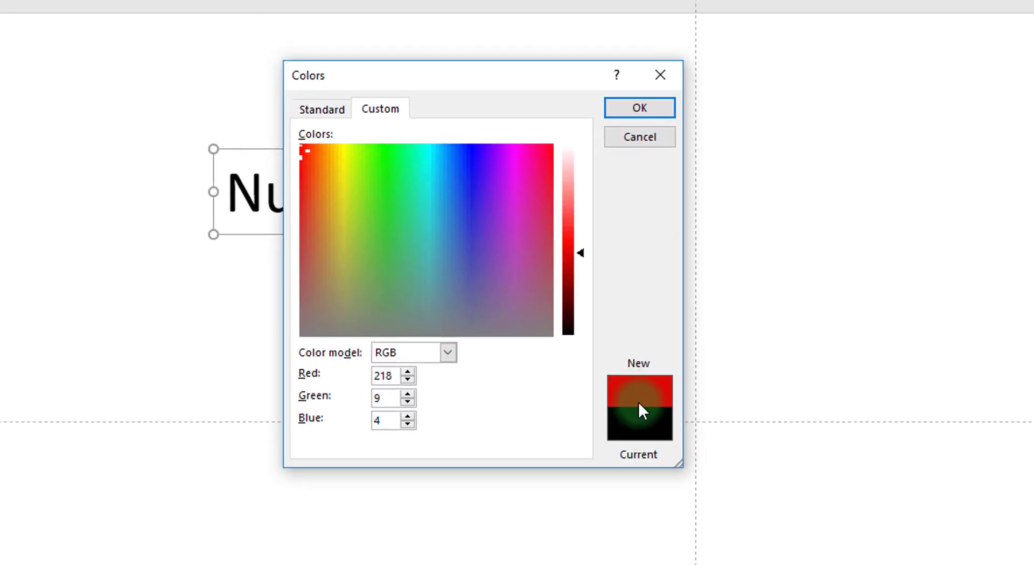
mouse_move(586, 259)
left_mouse_down()
mouse_move(583, 235)
mouse_move(579, 308)
left_mouse_up()
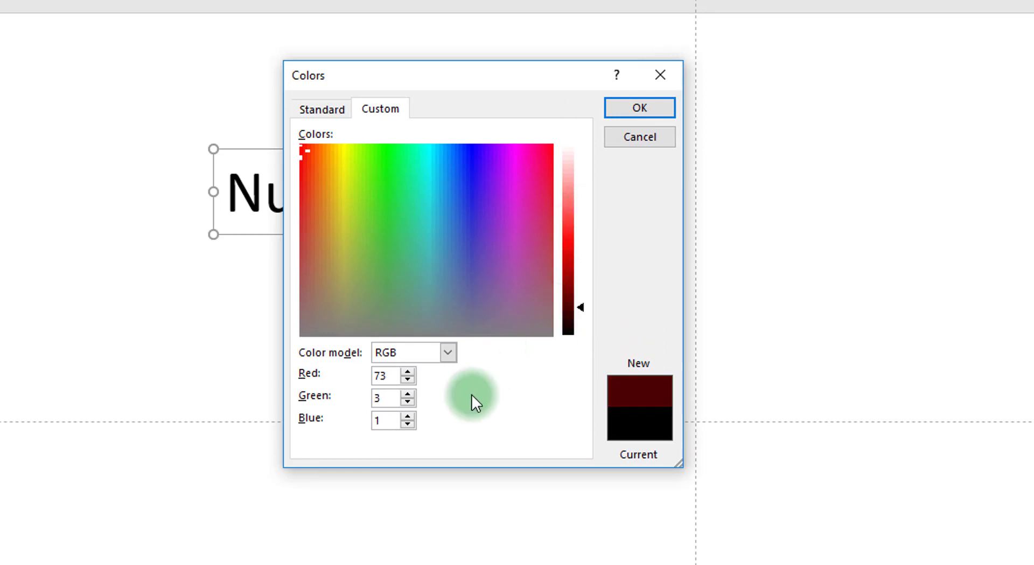
Compare HSL and RGB models, nudging Red down and Green up by one
left_click(448, 353)
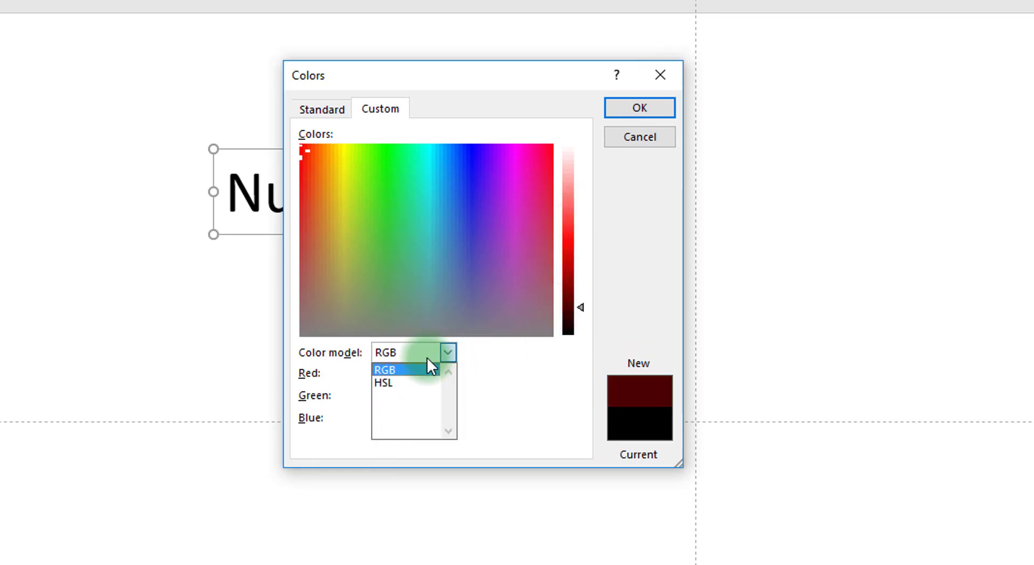
left_click(426, 382)
left_click(449, 353)
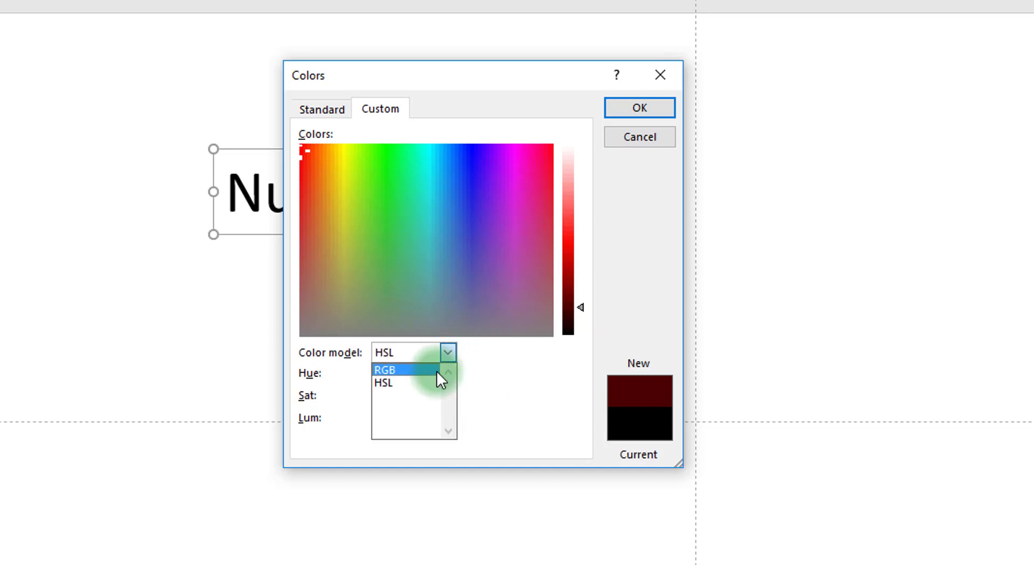
left_click(419, 371)
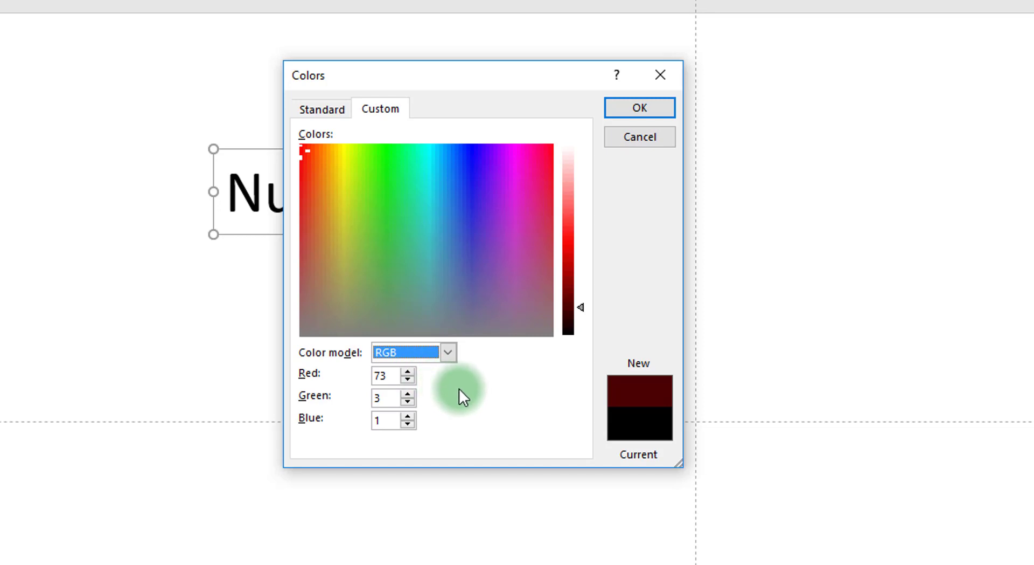
left_click(413, 382)
left_click(412, 380)
left_click(413, 379)
left_click(412, 379)
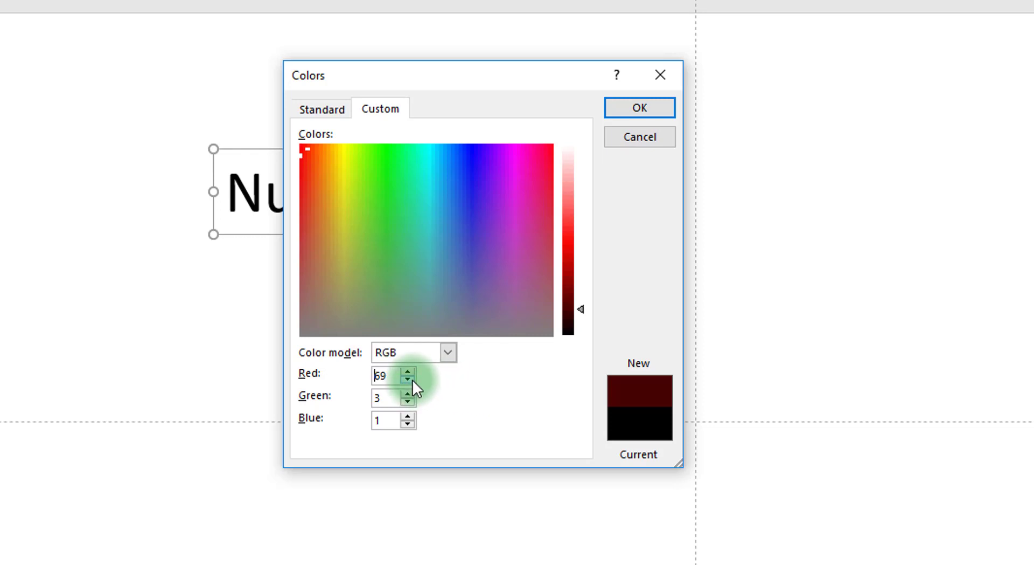
left_click(428, 360)
left_click(439, 383)
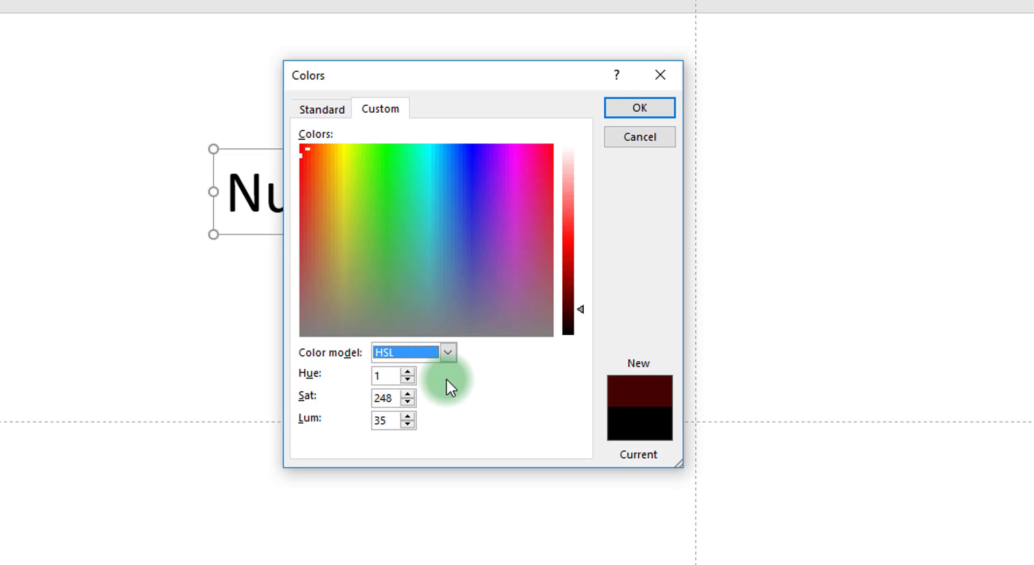
left_click(445, 354)
left_click(429, 369)
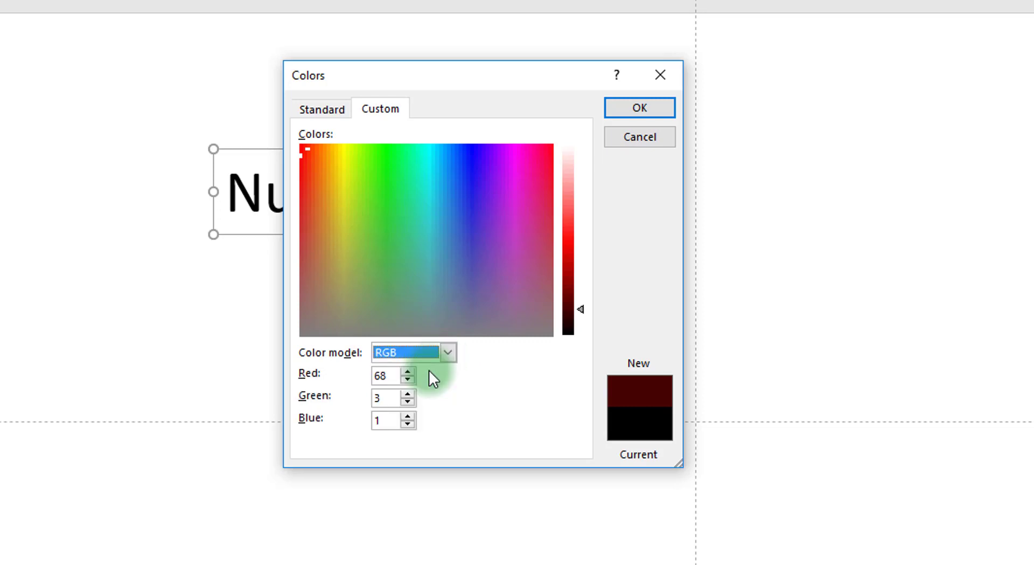
left_click(408, 394)
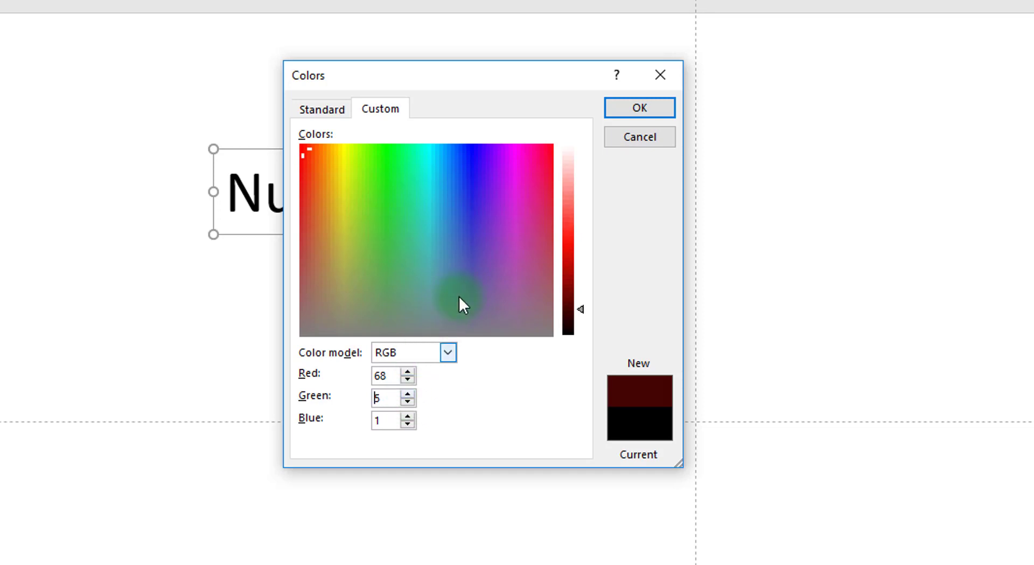
Try dark blue and yellow hues from the spectrum, ending on vivid yellow
left_click(464, 203)
left_click(391, 397)
left_click(354, 209)
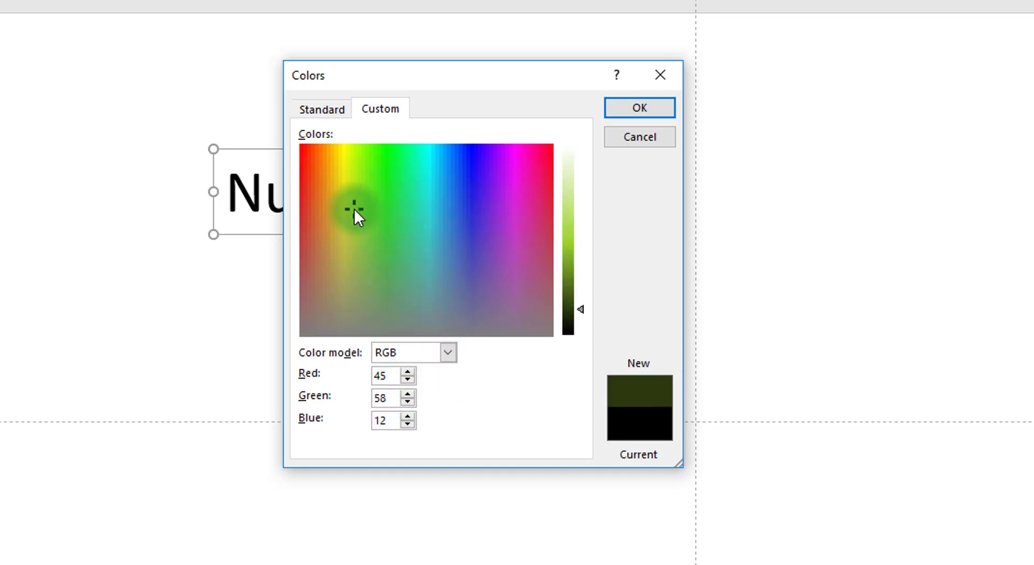
left_click(343, 169)
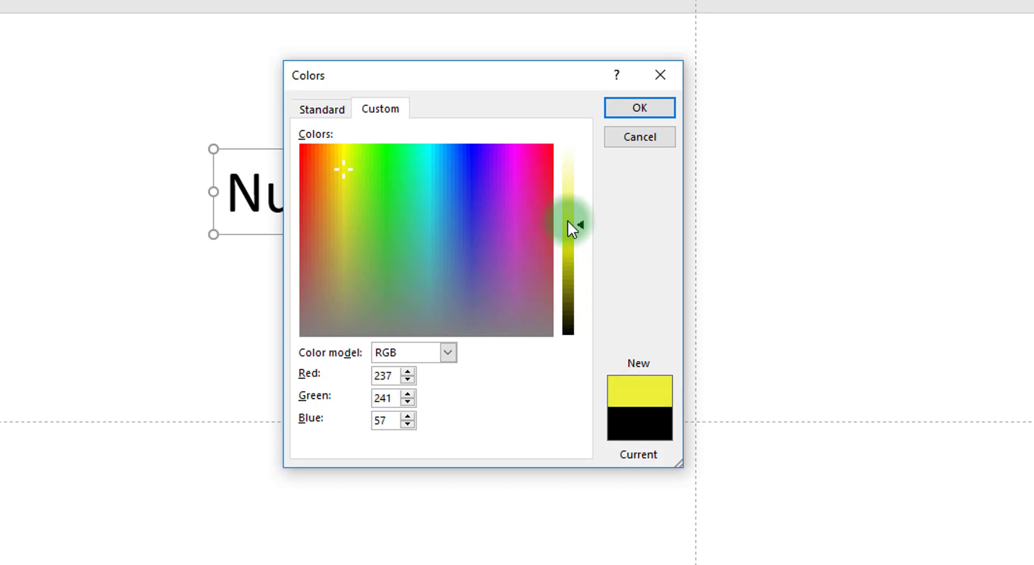
left_click_drag(562, 246, 568, 216)
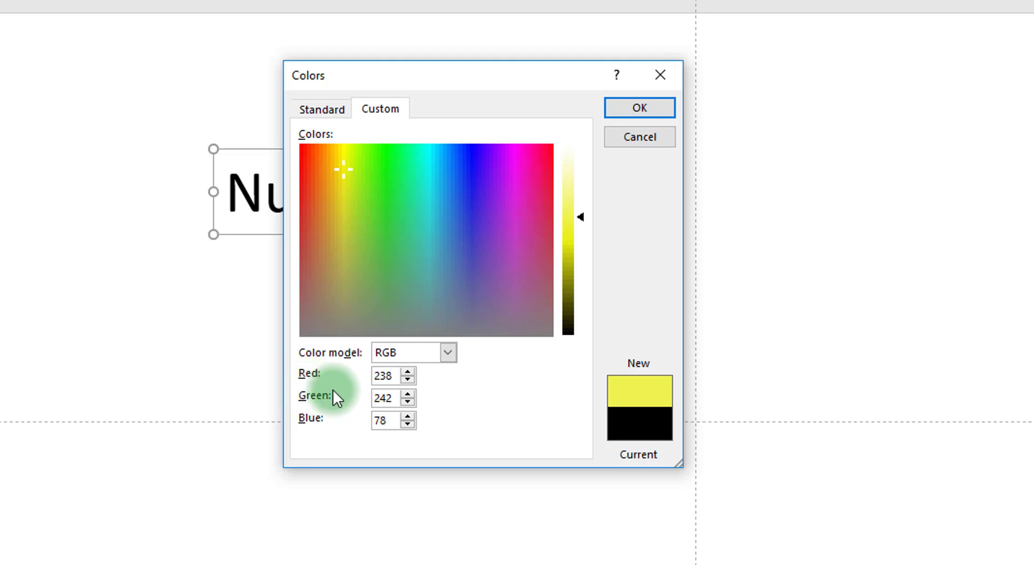
Enter the RGB values Red 233, Green 56, Blue 10
left_click(381, 375)
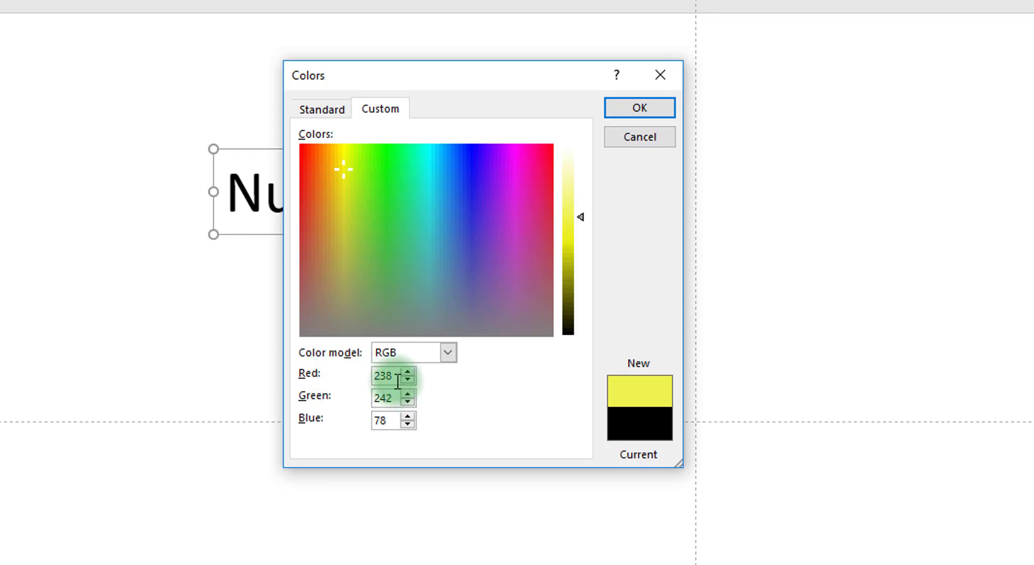
left_click_drag(393, 375, 290, 376)
type("23")
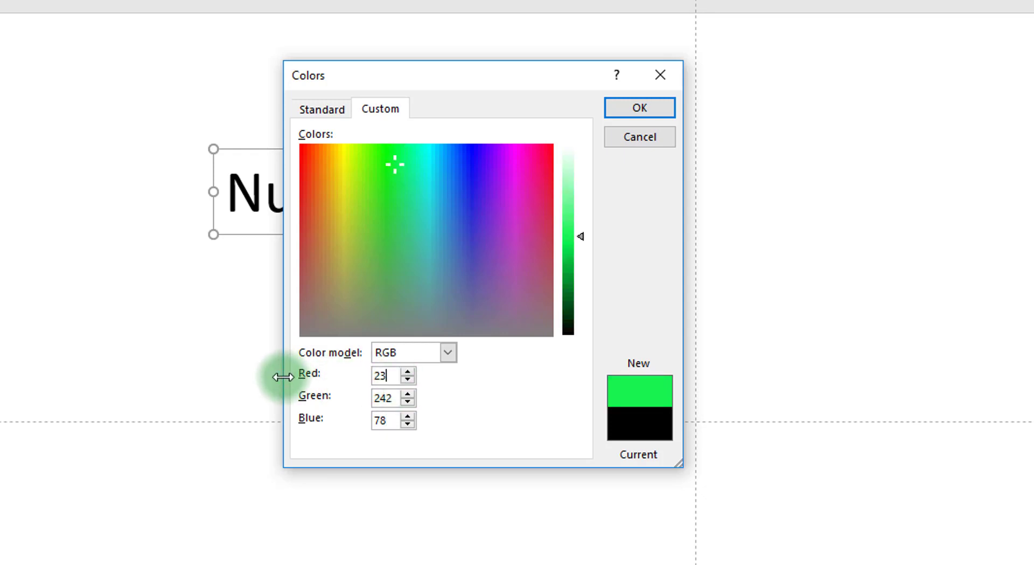
type("3")
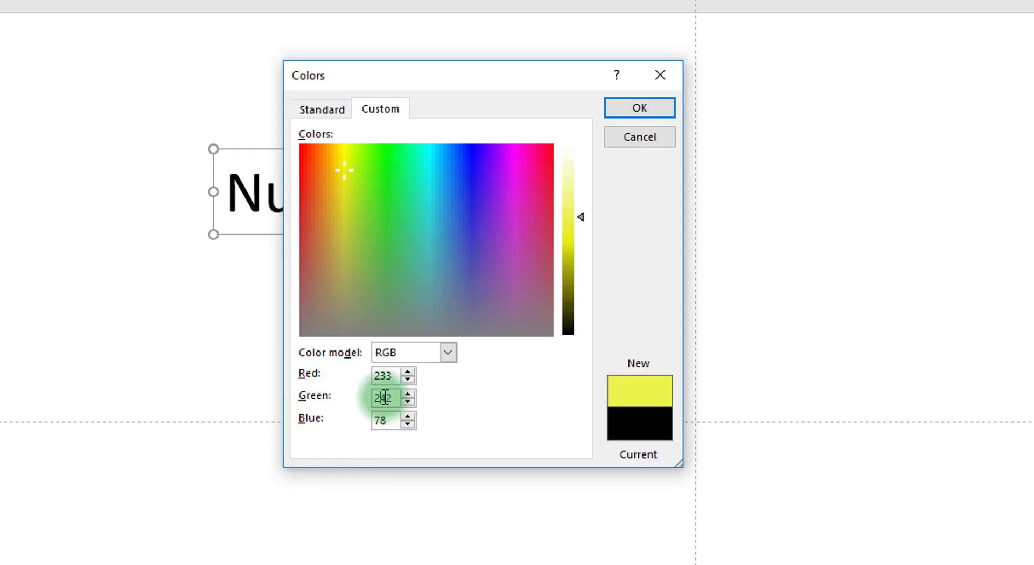
double_click(384, 397)
type("56")
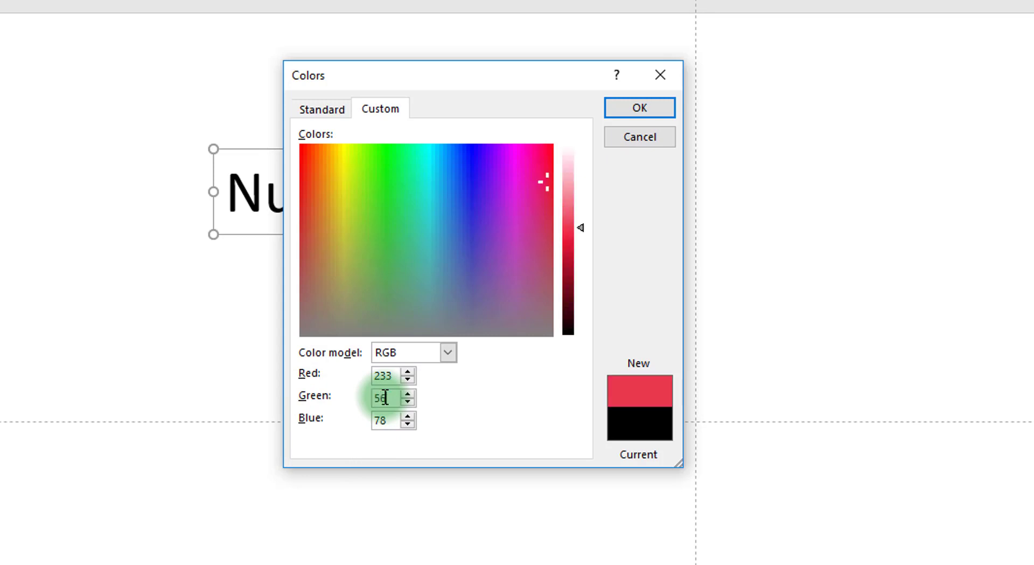
left_click(389, 420)
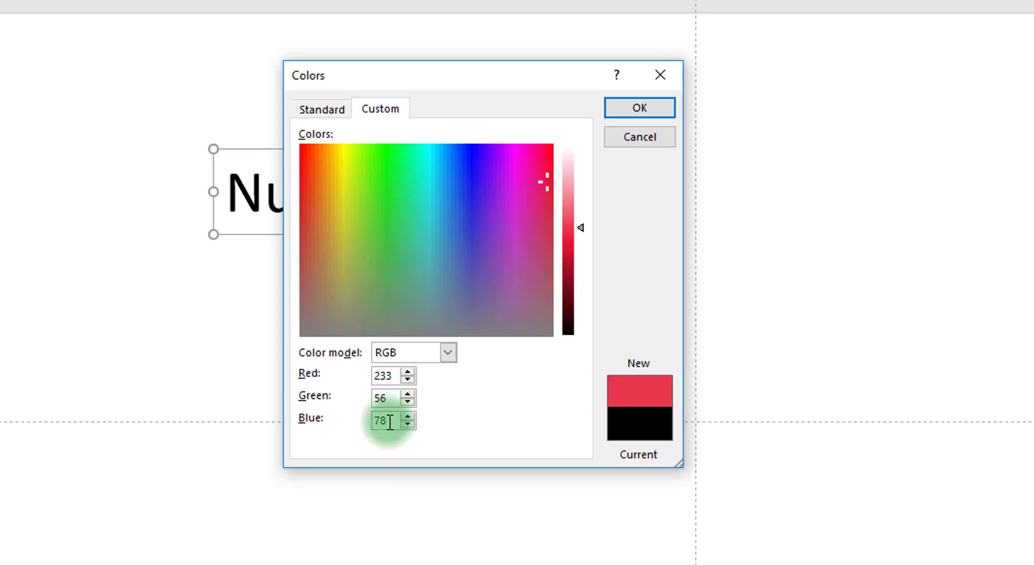
key("BackSpace")
key("BackSpace")
type("00")
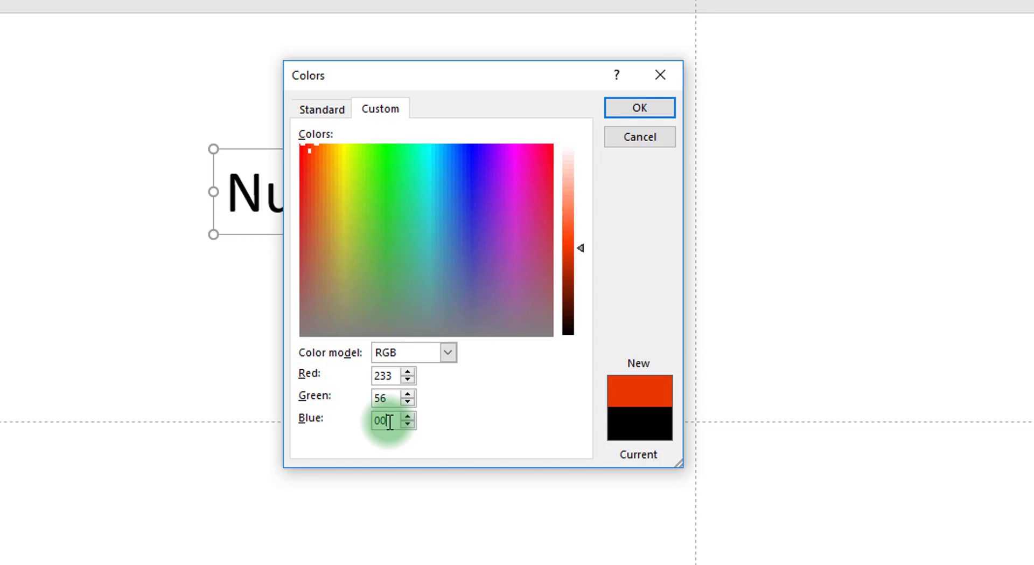
key("BackSpace")
key("BackSpace")
type("10")
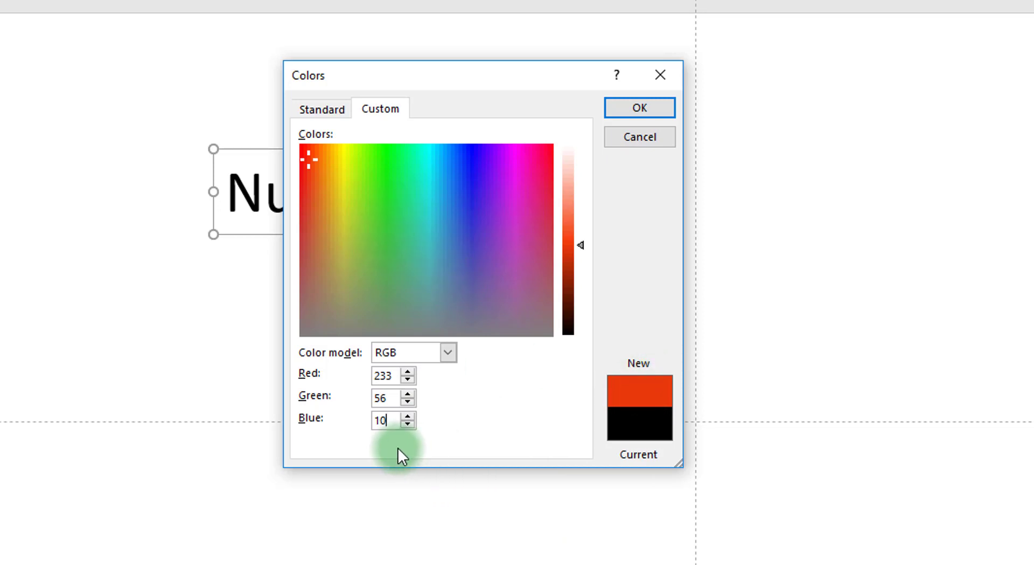
Try light orange, pink and other colours from the Colors dialog's standard honeycomb on the name text
left_click(325, 114)
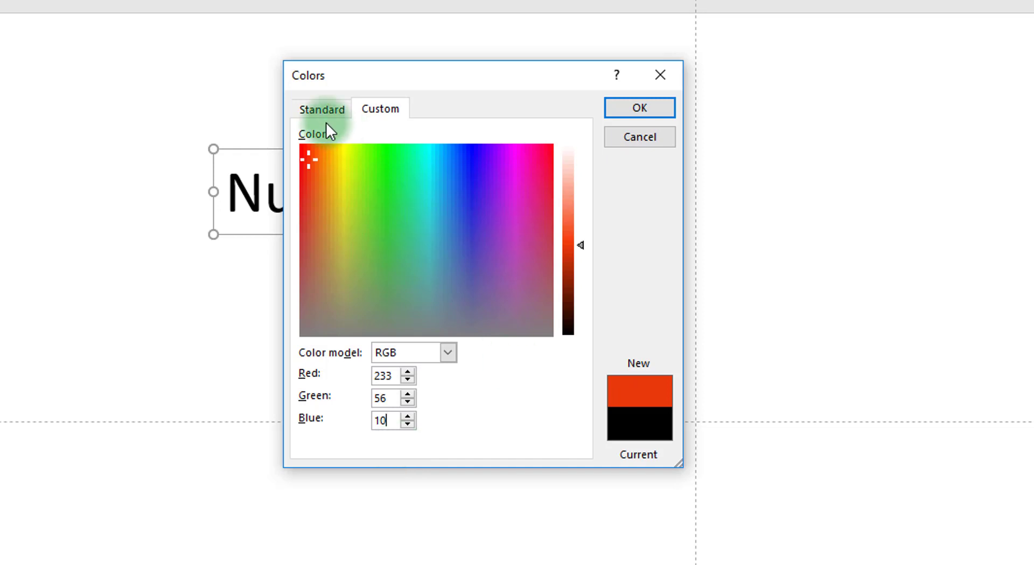
left_click(482, 216)
left_click(440, 272)
left_click(397, 243)
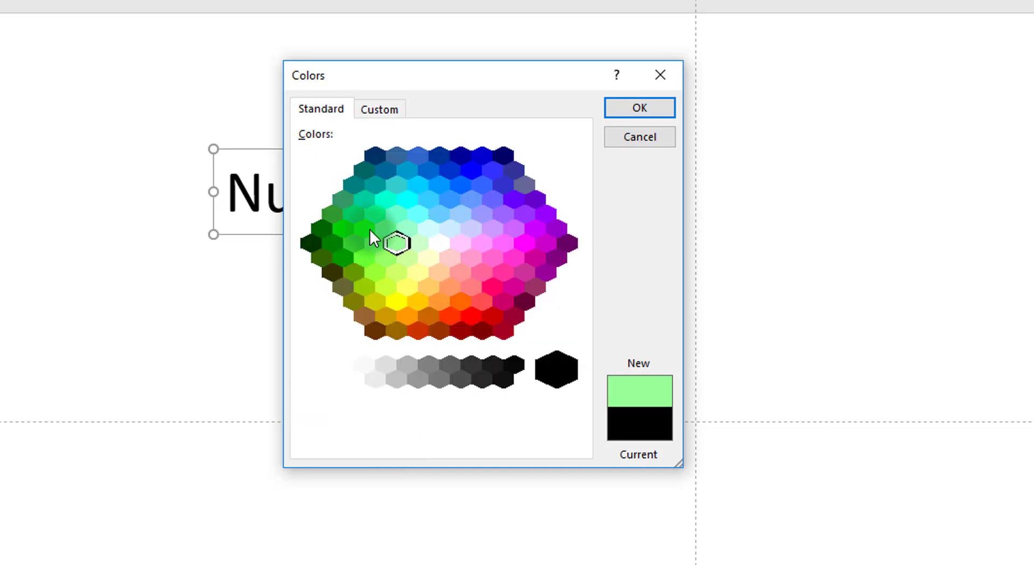
left_click(365, 228)
left_click(439, 214)
left_click(429, 286)
left_click(355, 217)
left_click(419, 242)
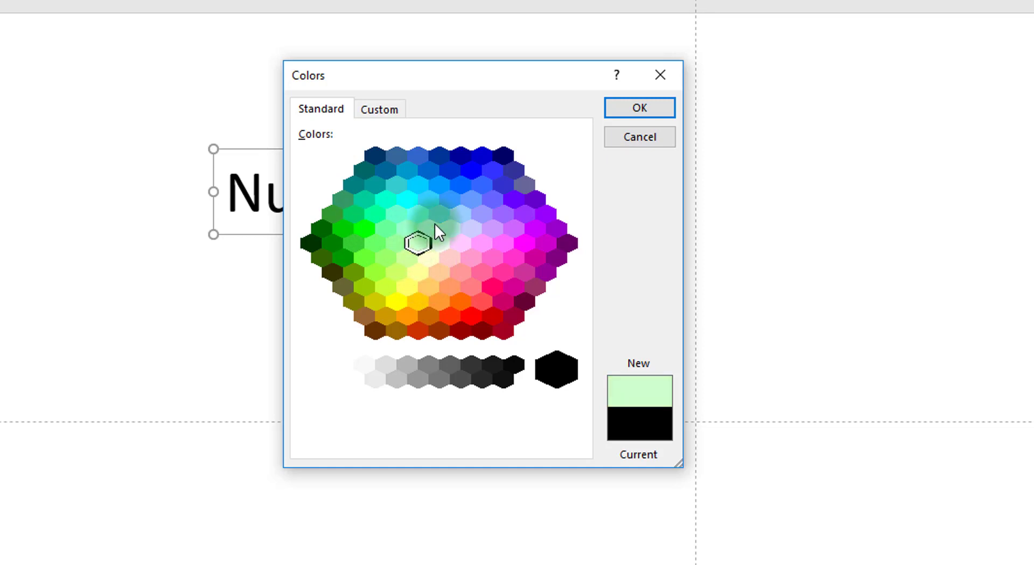
left_click(463, 243)
Briefly adjust a custom colour's lightness, then apply the darkest standard green to the name
left_click(386, 110)
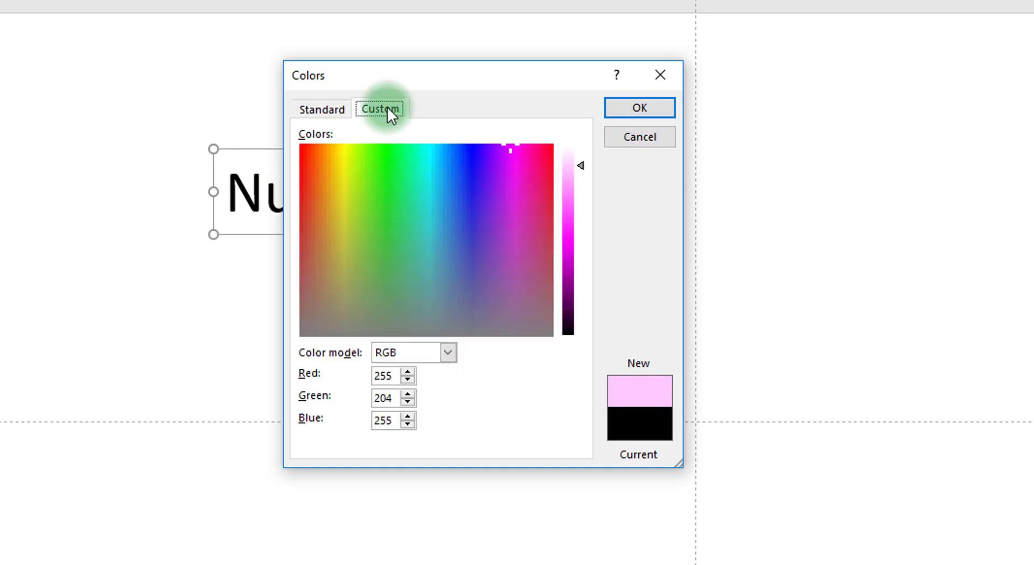
left_click_drag(579, 180, 579, 224)
left_click(349, 111)
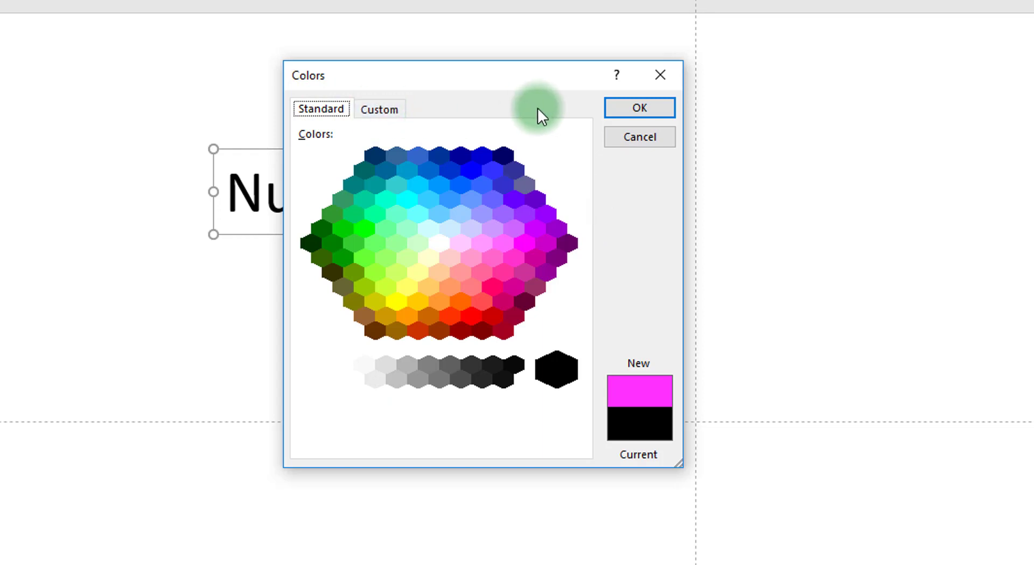
left_click(401, 153)
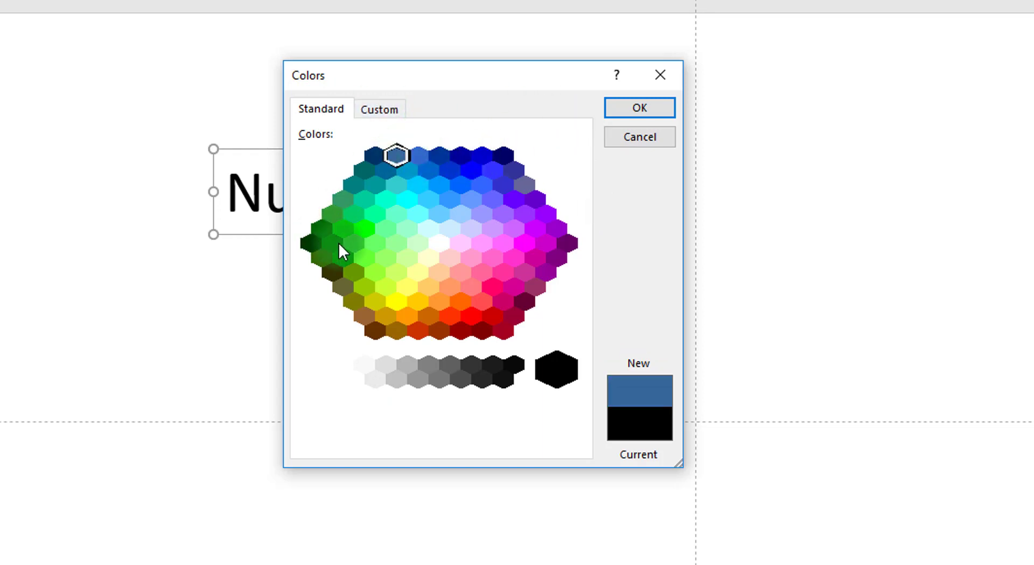
left_click(329, 243)
left_click(321, 229)
left_click(311, 241)
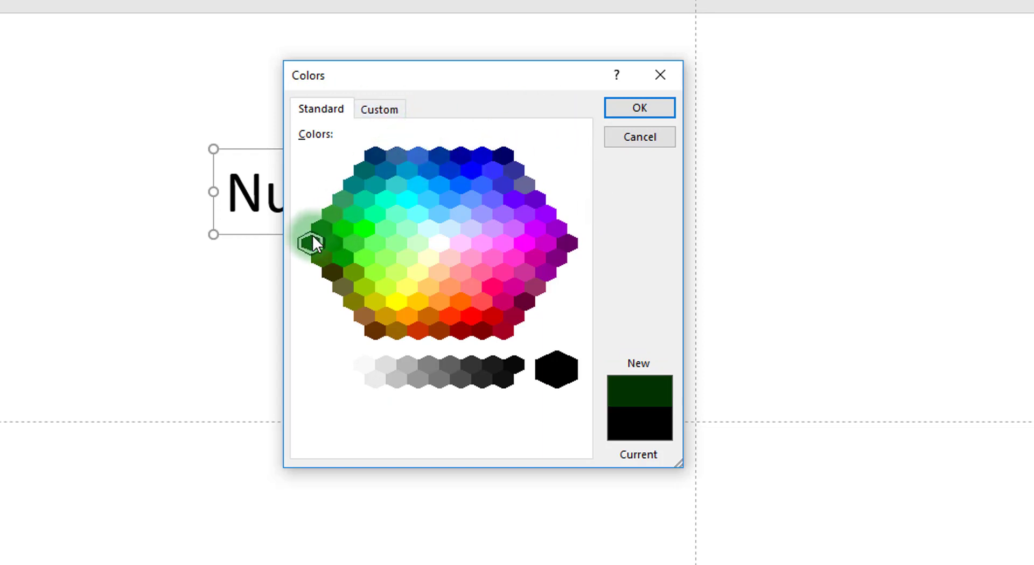
left_click(668, 110)
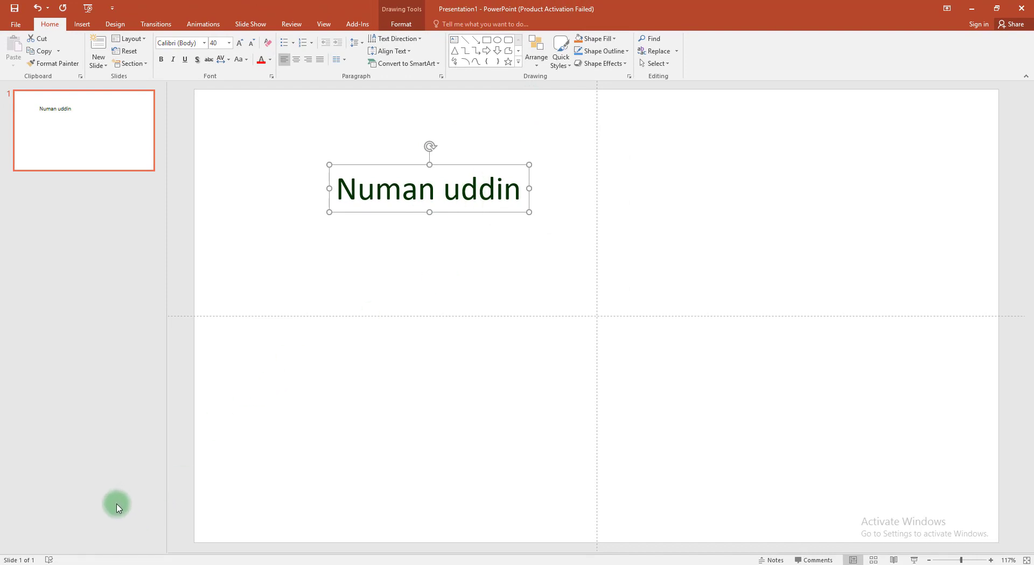
Move the name text box slightly up and to the left
left_click(369, 289)
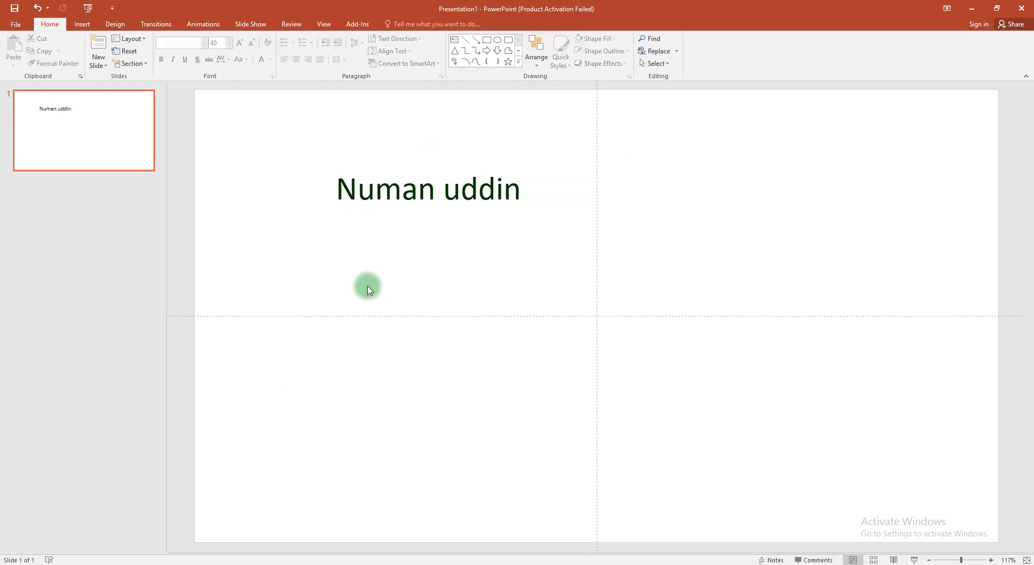
left_click(372, 177)
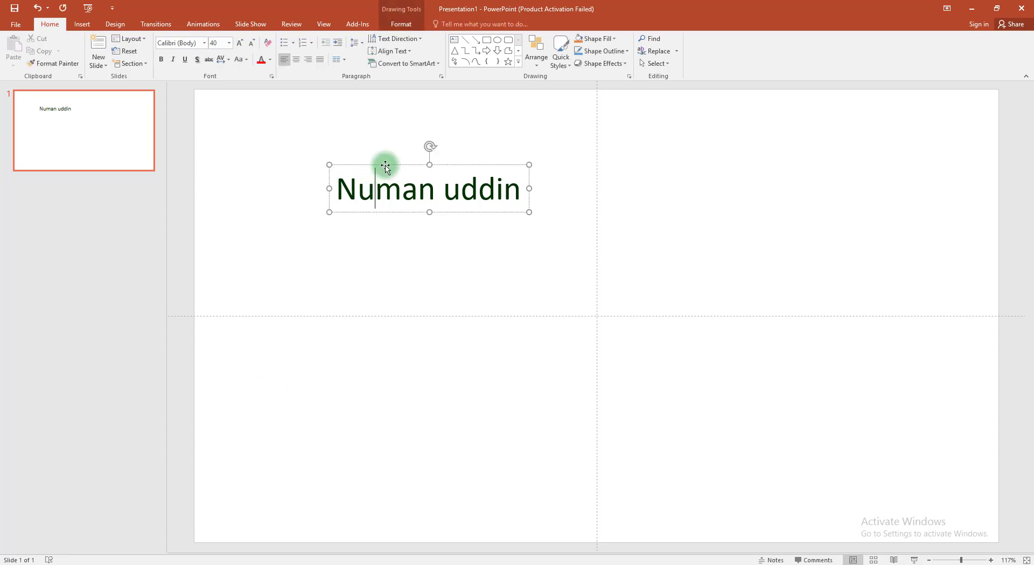
left_click_drag(384, 167, 366, 152)
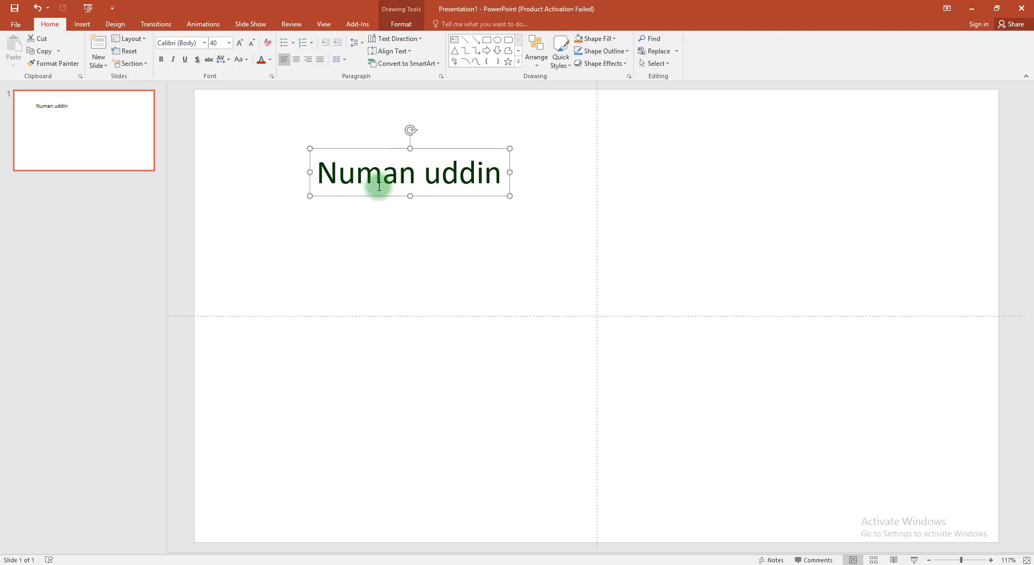
Drag the linkedin image from File Explorer's Social Media folder onto the slide
left_click(74, 564)
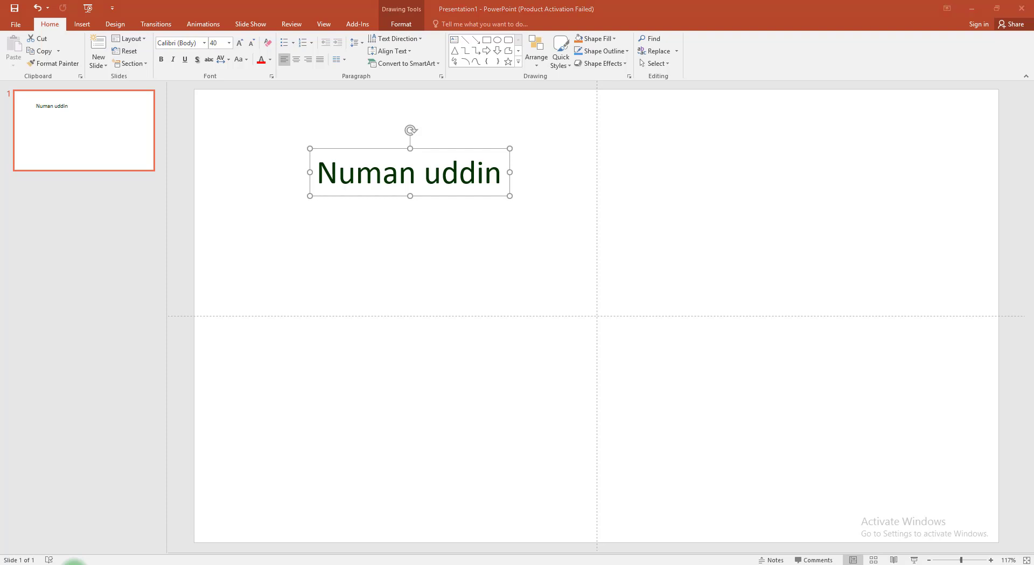
left_click_drag(74, 563, 85, 458)
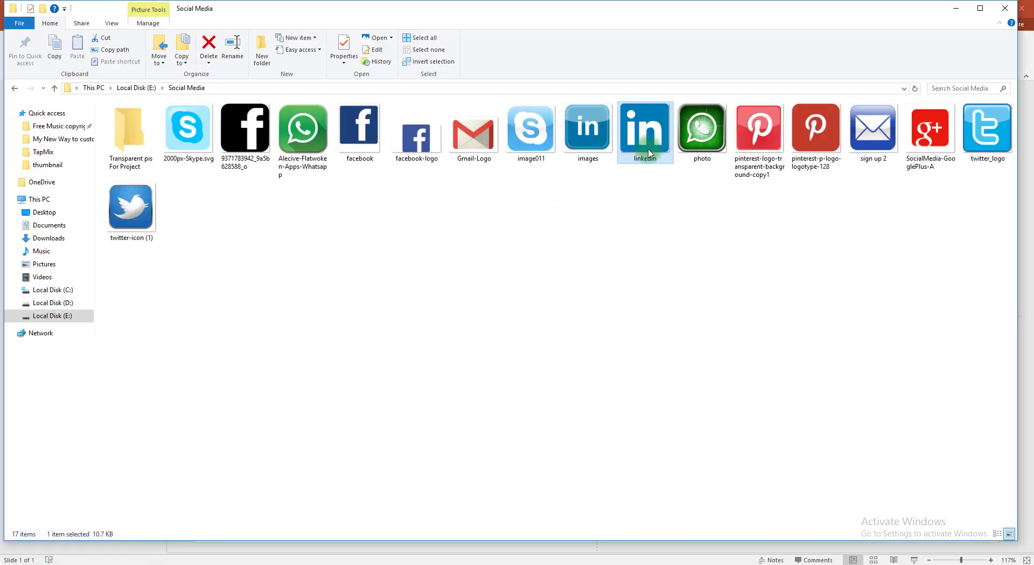
mouse_move(644, 157)
left_mouse_down()
mouse_move(514, 309)
mouse_move(77, 534)
mouse_move(381, 378)
left_mouse_up()
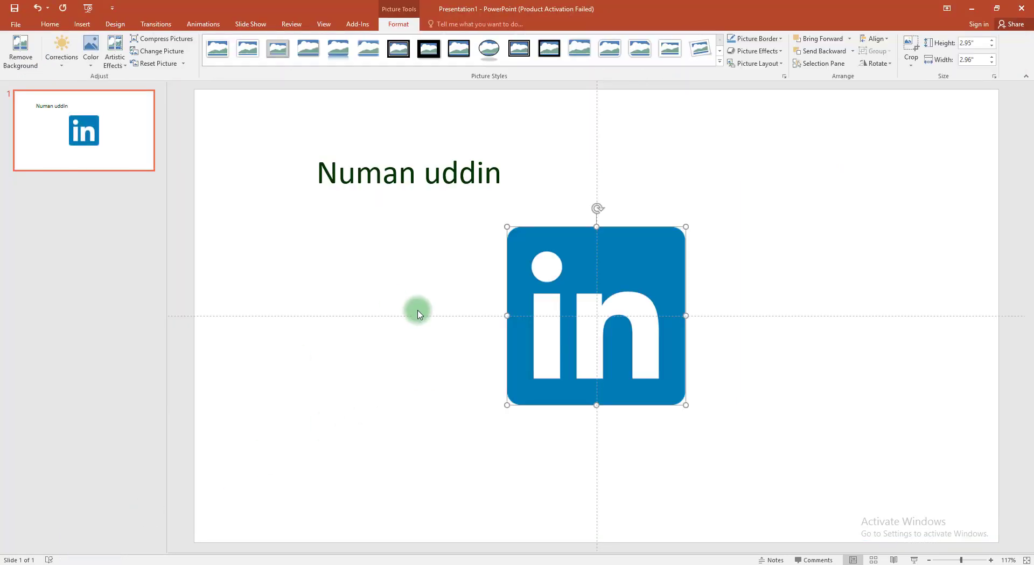
Place the LinkedIn logo at the slide's upper right, level with the name, and reselect the name text box
left_click_drag(559, 287, 672, 167)
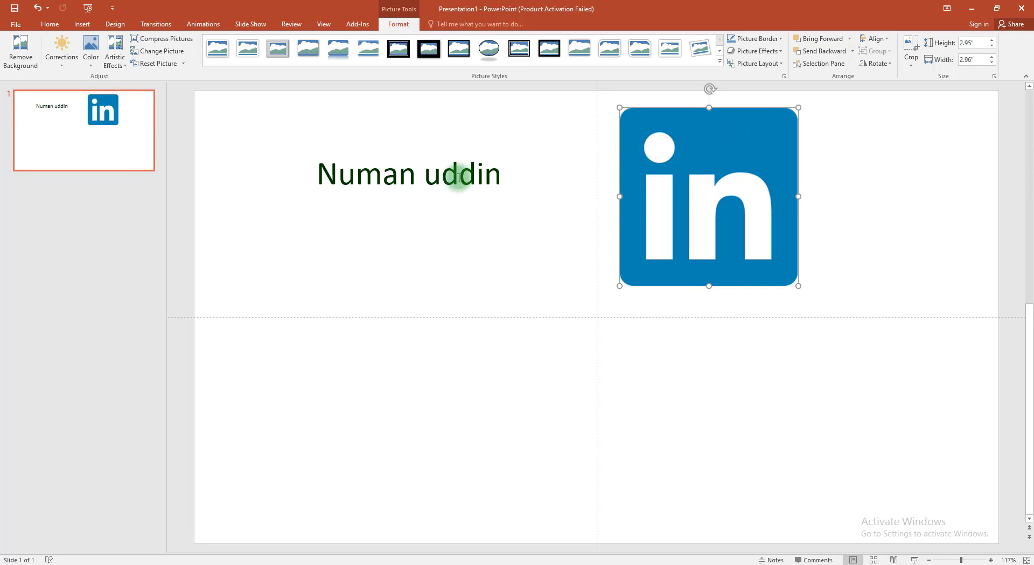
left_click(438, 200)
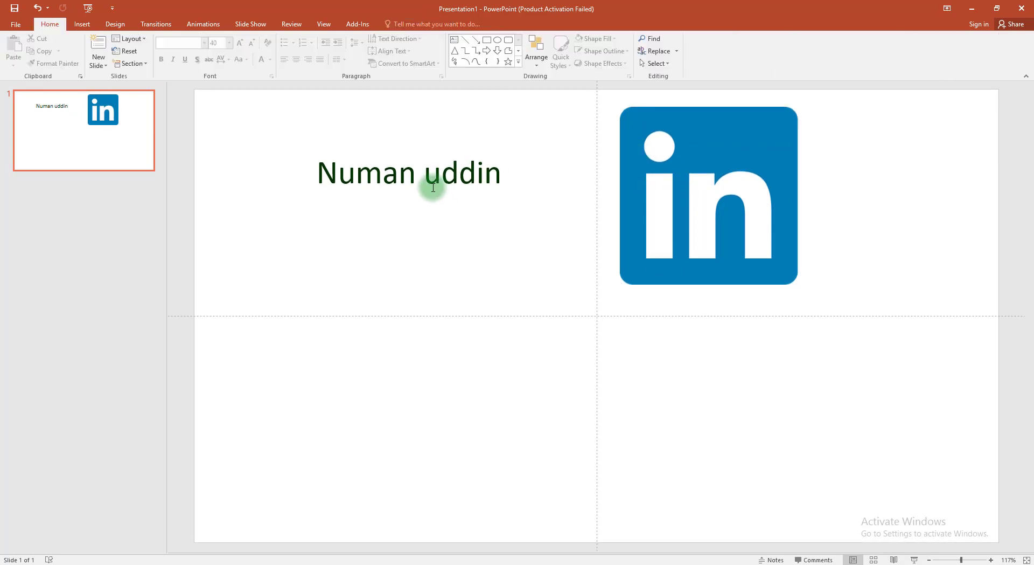
left_click(433, 188)
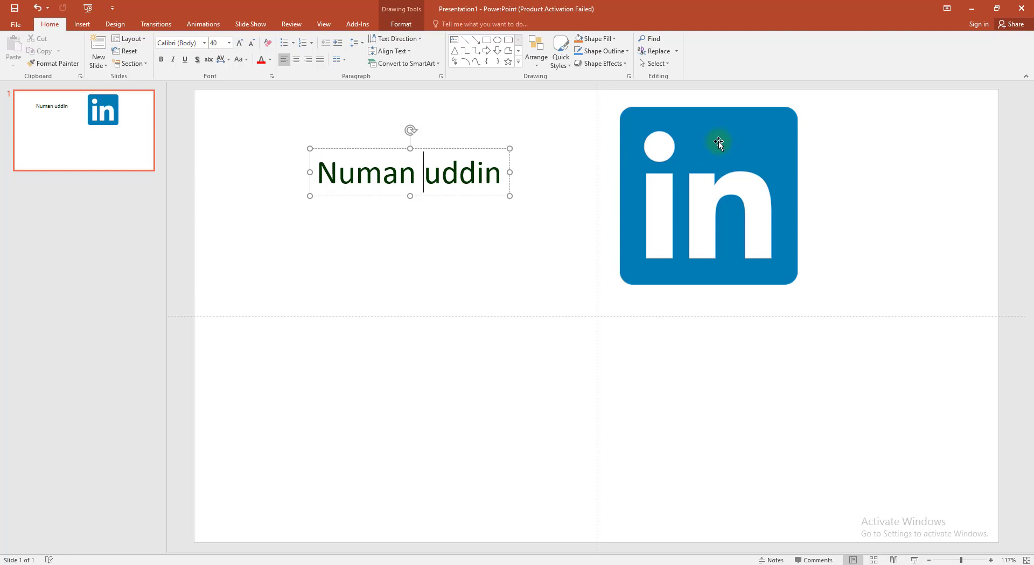
left_click(580, 156)
left_click(474, 150)
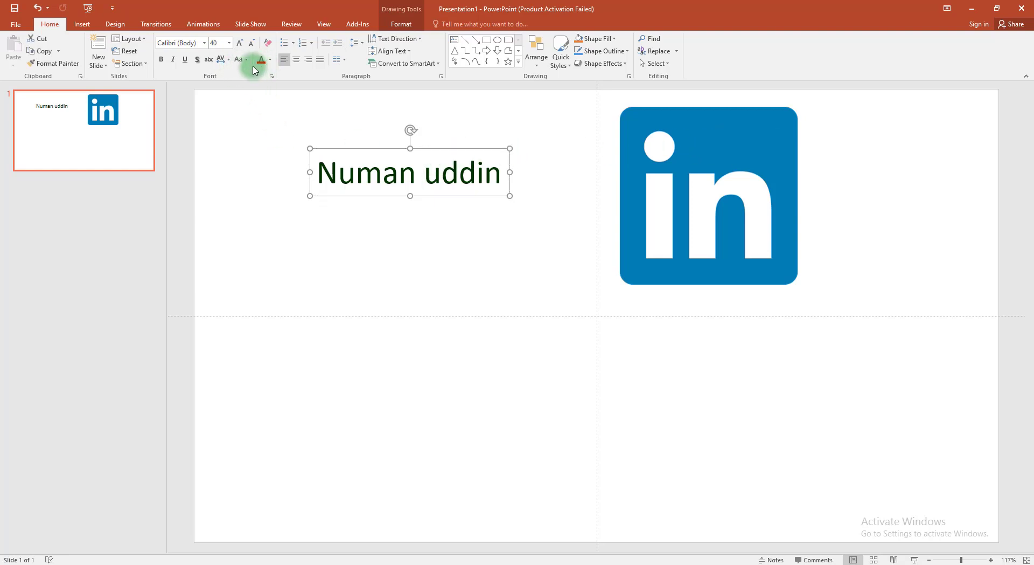
Use the Font Color Eyedropper to give the name the logo's blue, RGB(0,123,182)
left_click(272, 60)
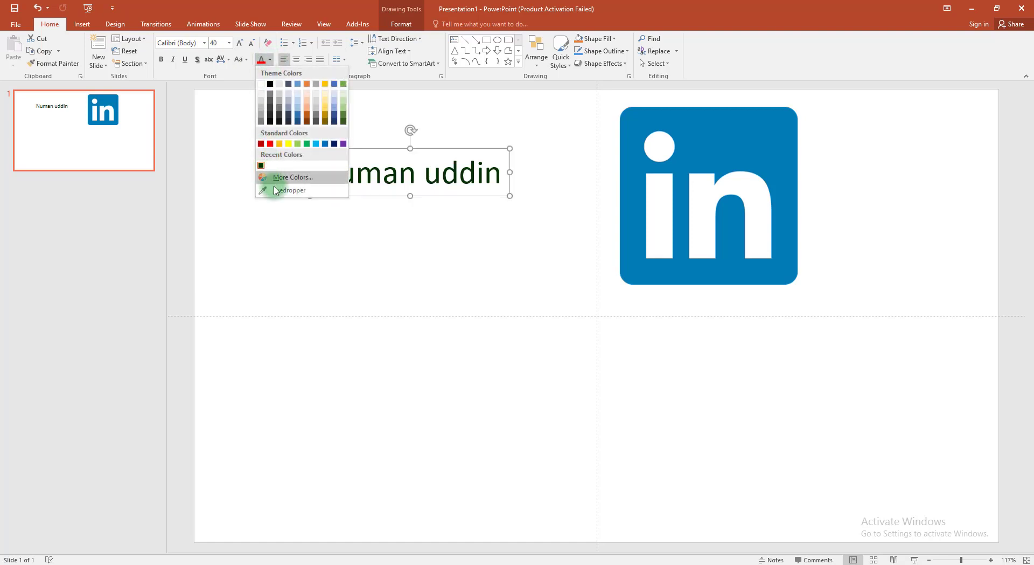
left_click(277, 191)
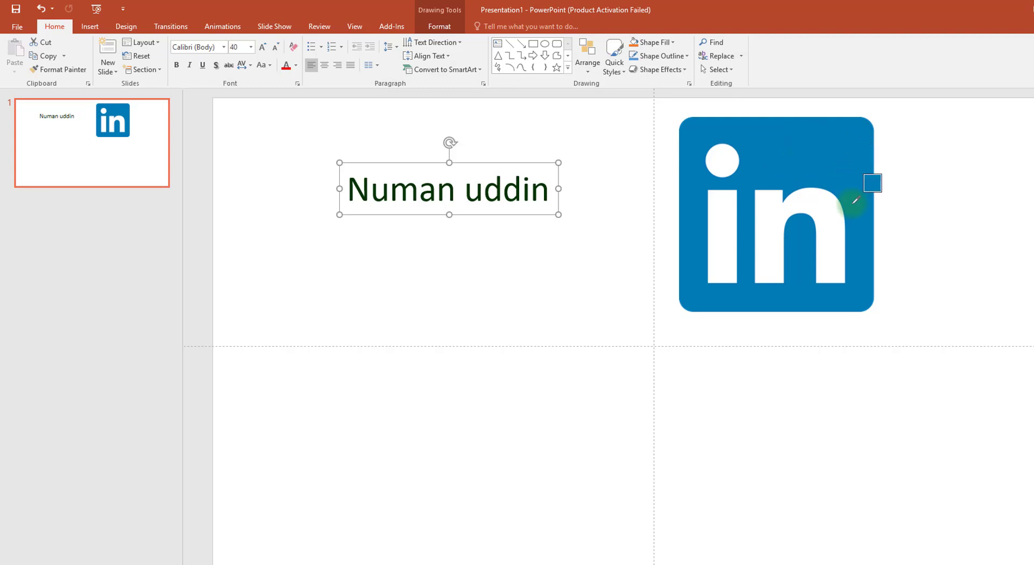
mouse_move(855, 199)
mouse_move(803, 157)
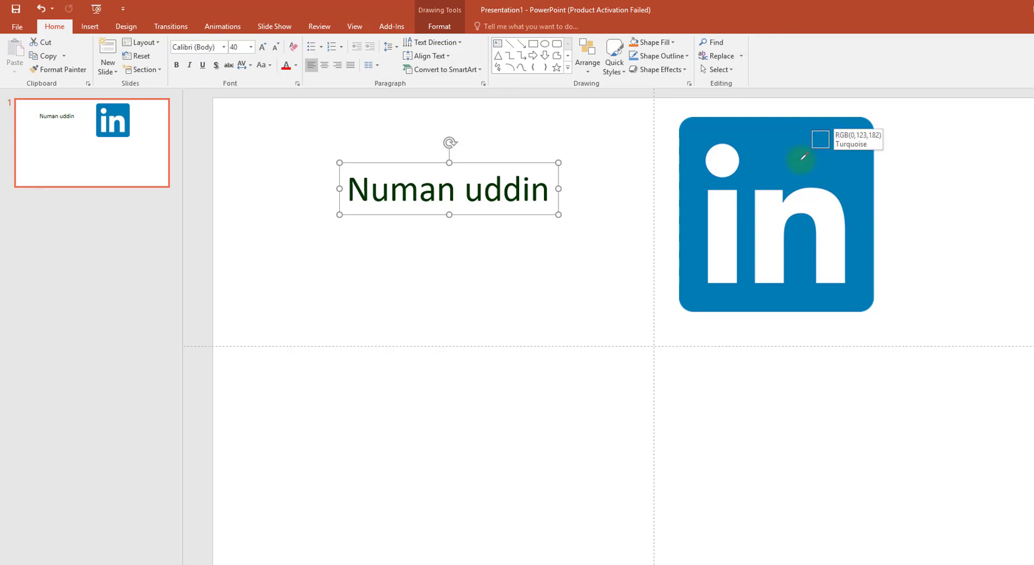
left_click(802, 157)
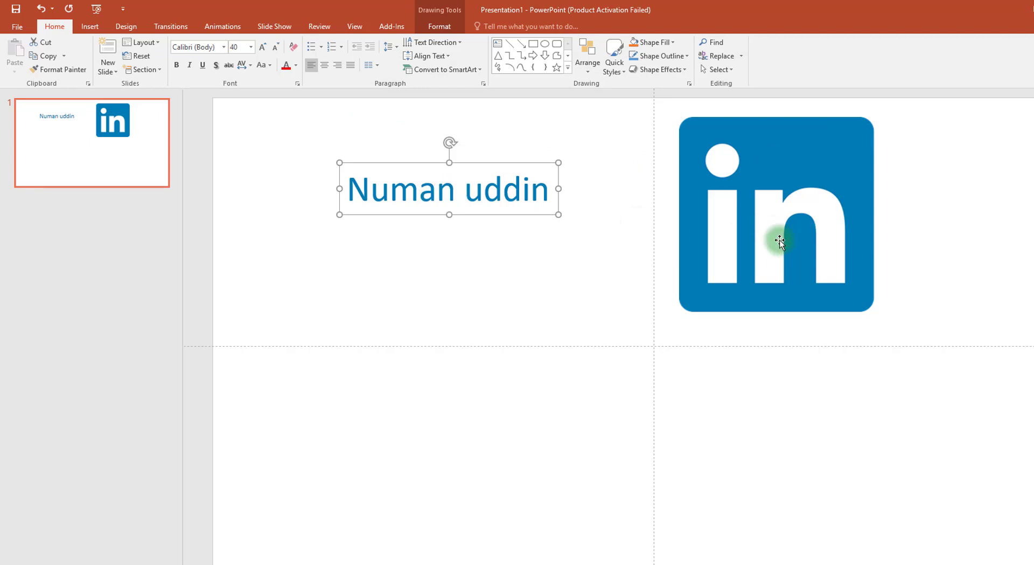
left_click_drag(780, 241, 780, 237)
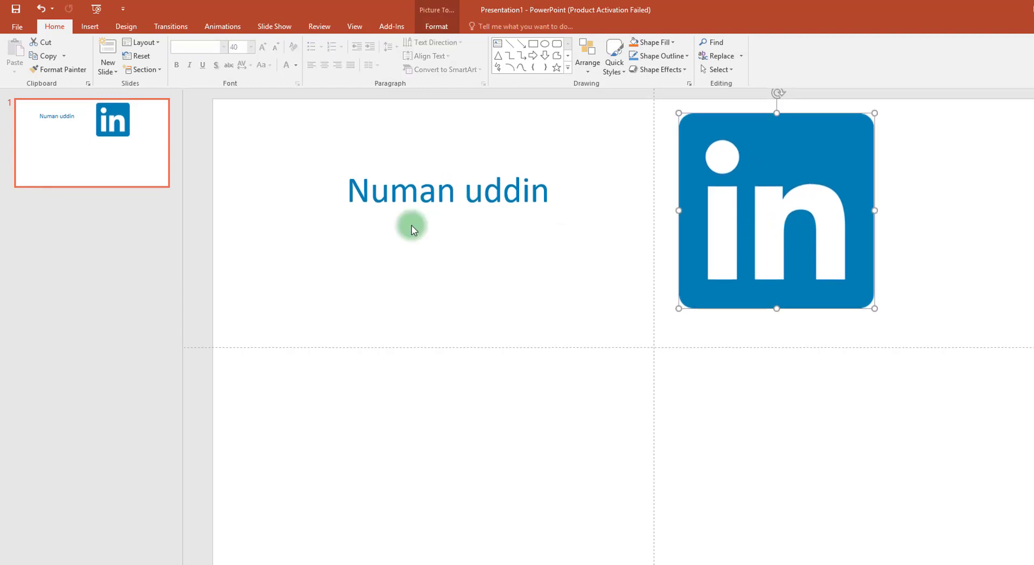
Delete the LinkedIn logo and reselect the blue name text box
key("Delete")
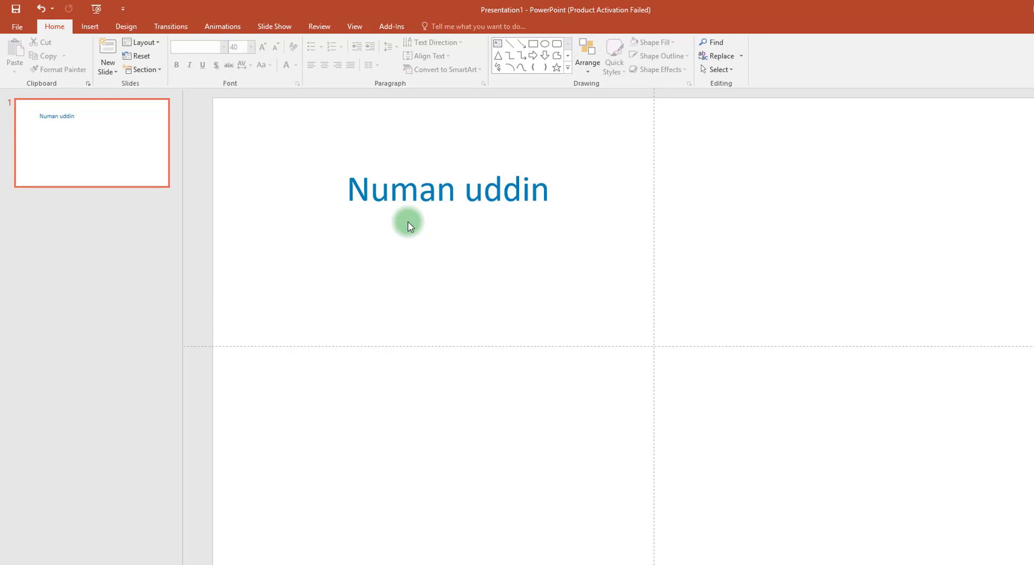
left_click(403, 198)
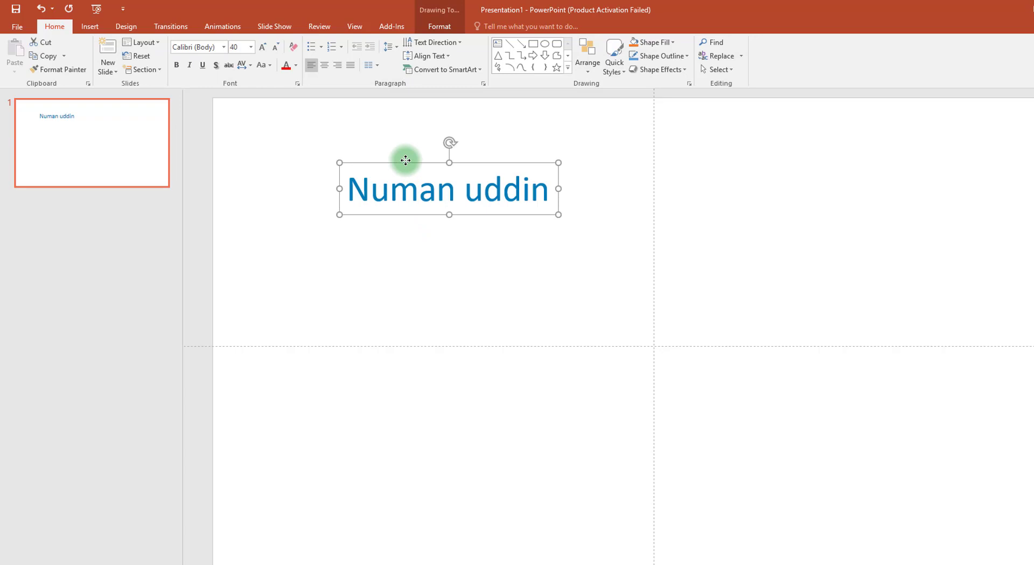
left_click(322, 48)
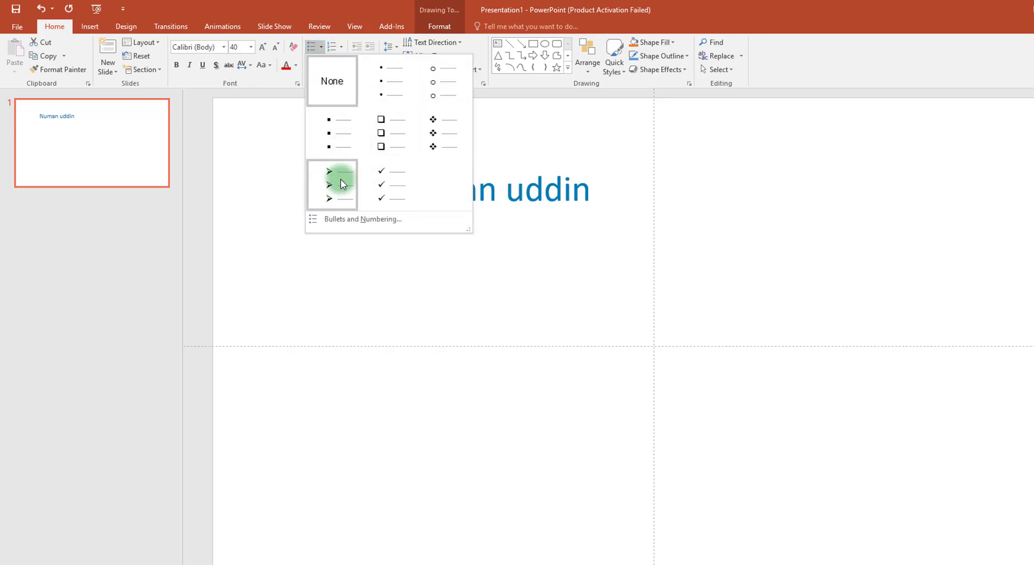
left_click(538, 161)
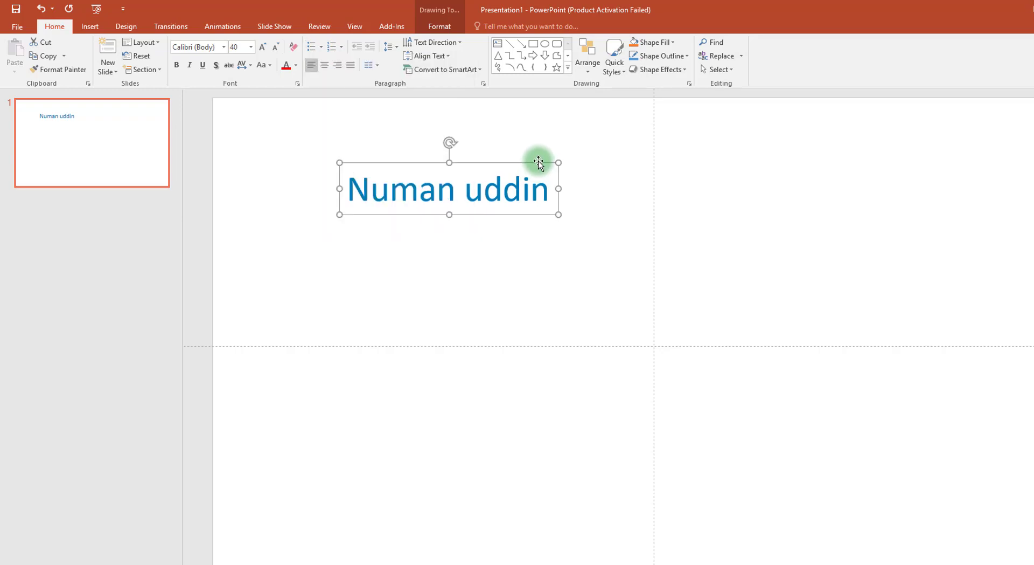